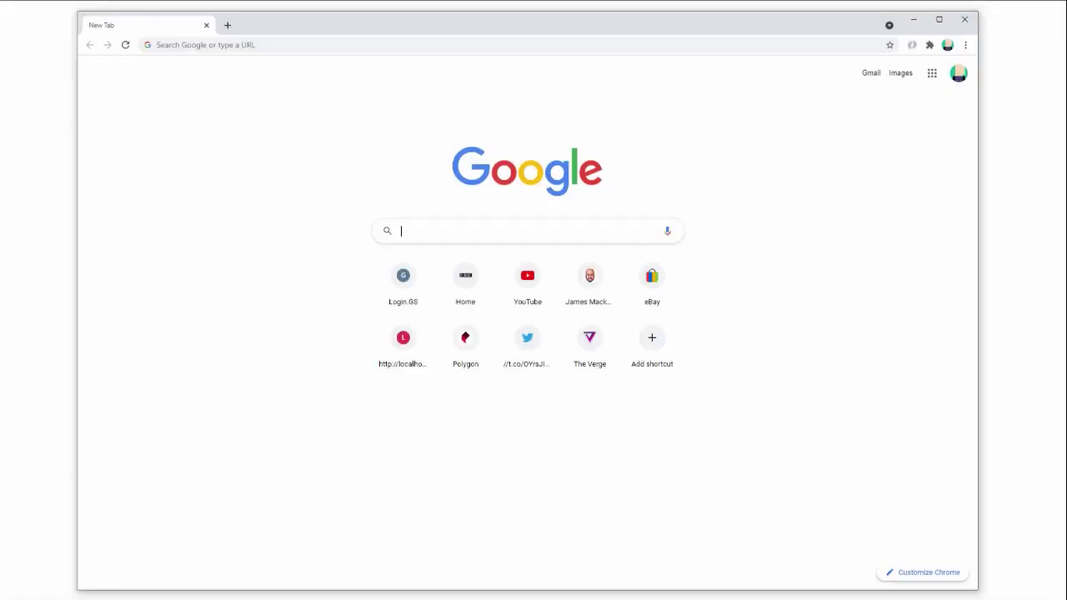
# Step: Search the web for easy2boot and open the Easy2Boot website
pyautogui.write('easy2')
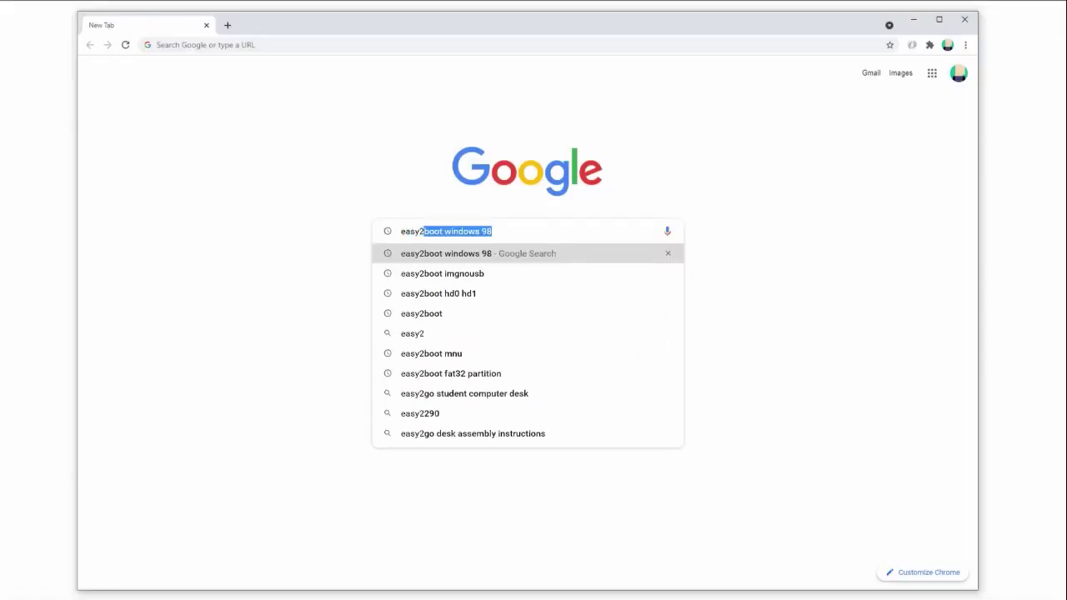
pyautogui.write('boot')
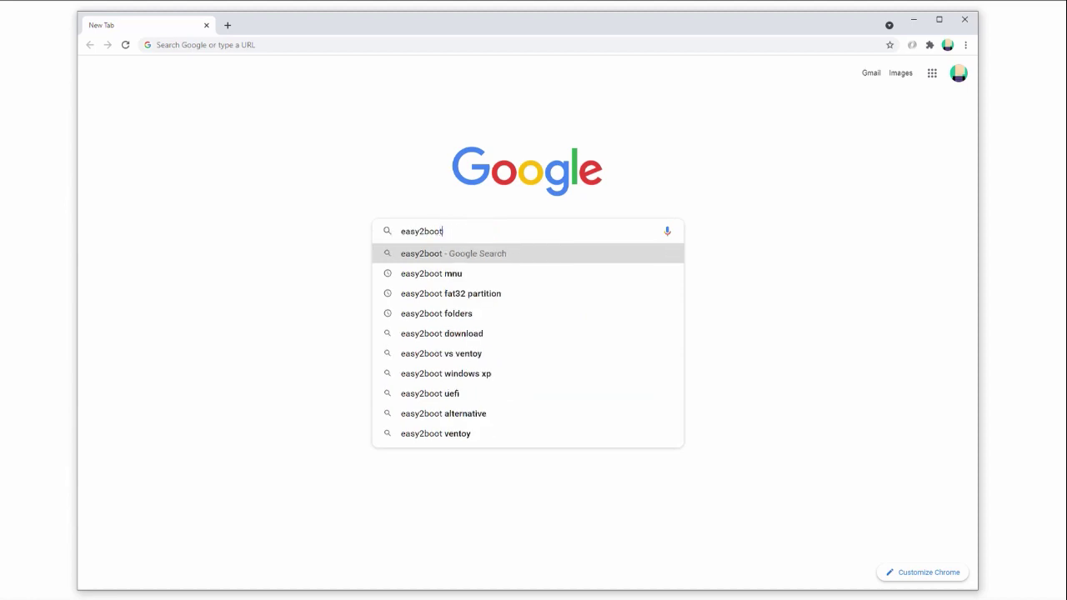
pyautogui.press('Return')
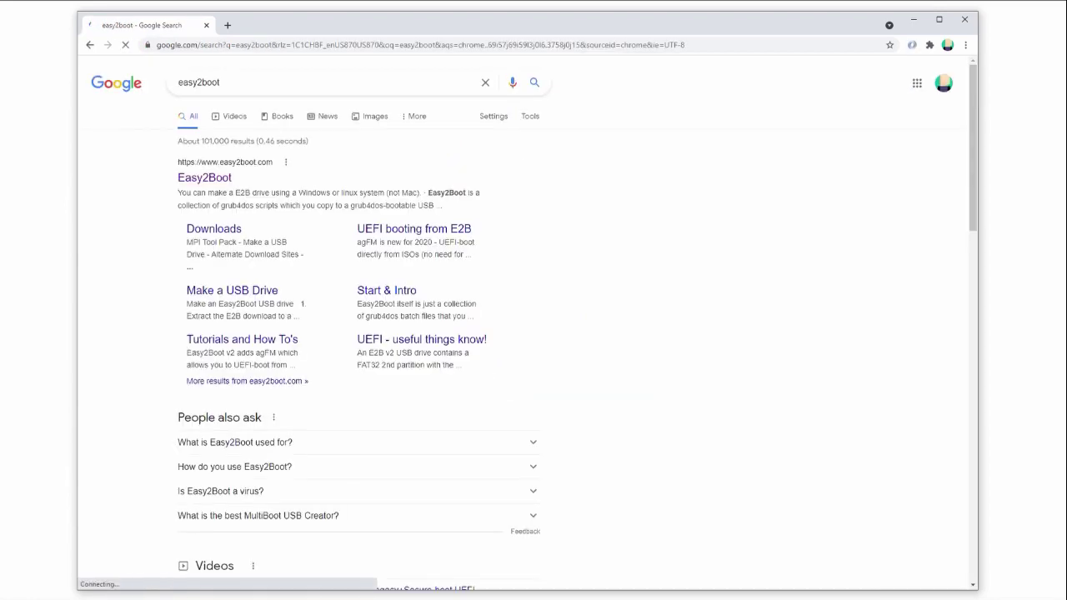
pyautogui.click(229, 179)
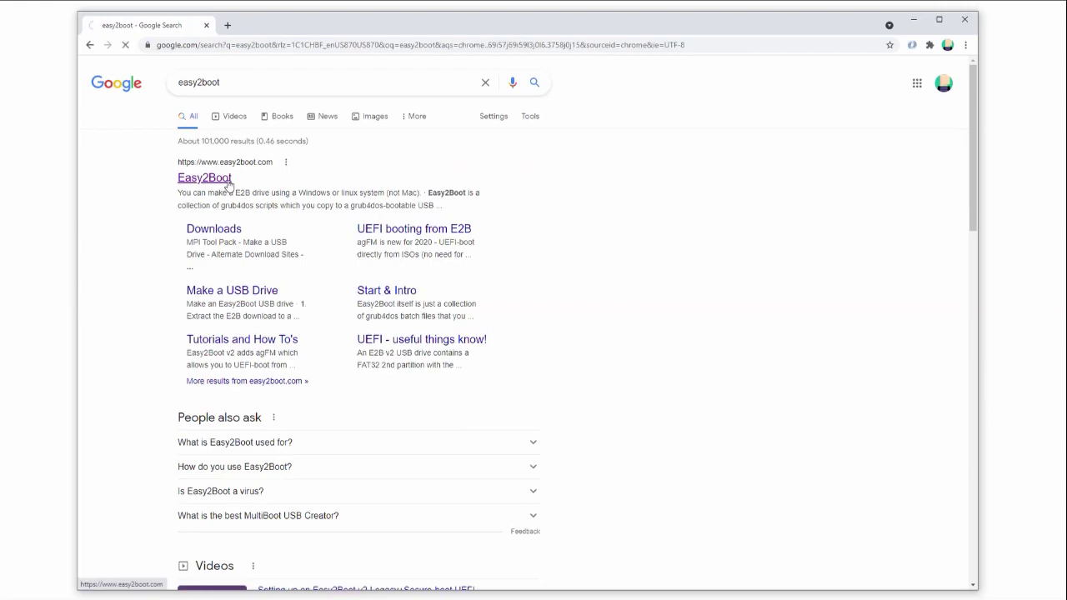
# Step: Follow the site's Download Easy2Boot links through to the FossHub download page
pyautogui.scroll(-5, 506, 381)
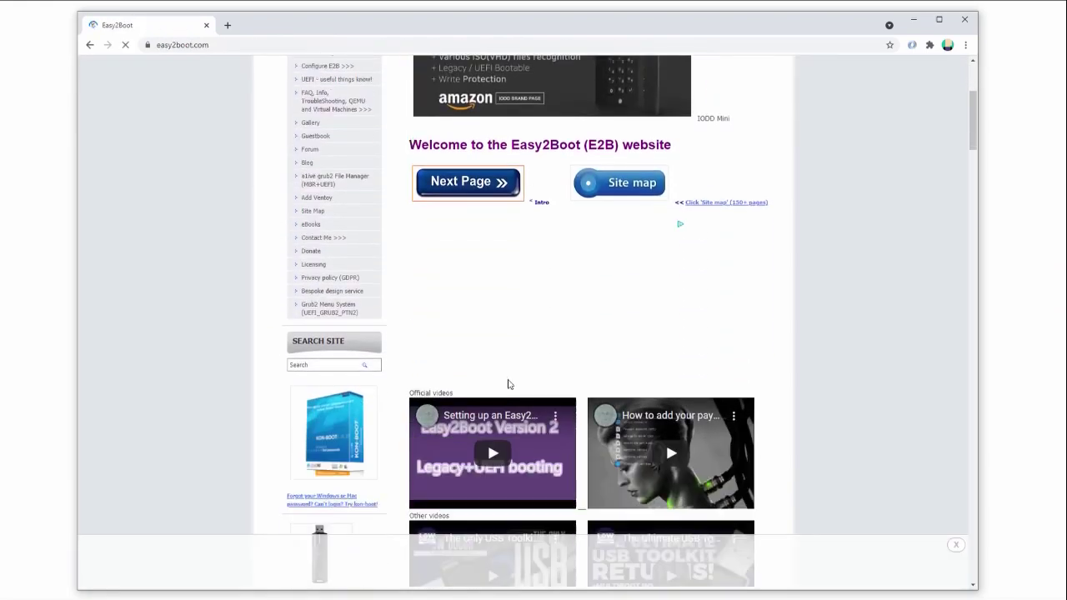
pyautogui.scroll(-5, 509, 384)
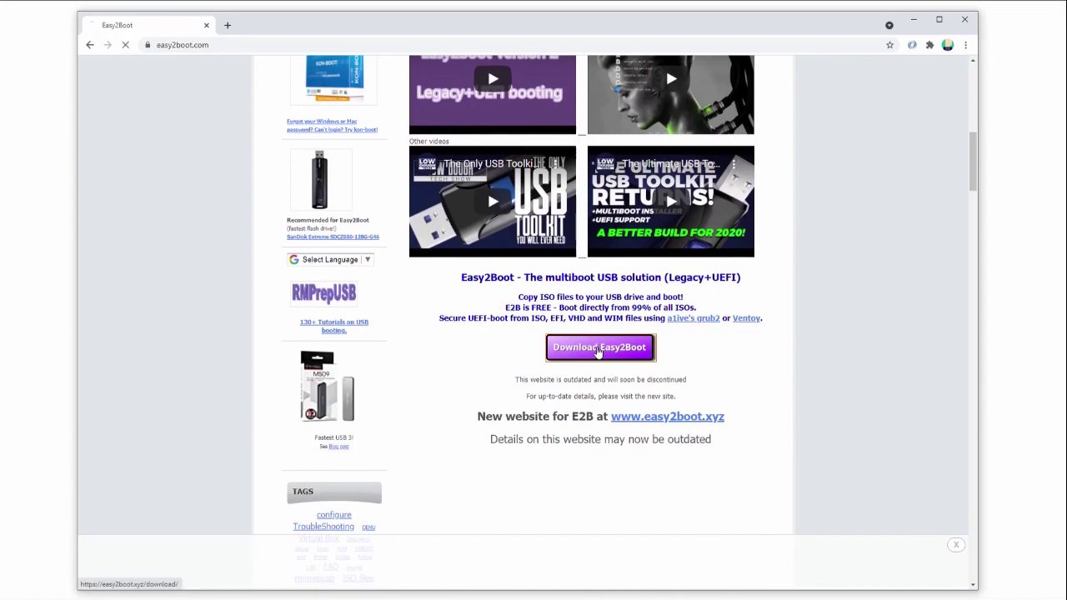
pyautogui.click(599, 352)
pyautogui.scroll(-2, 196, 260)
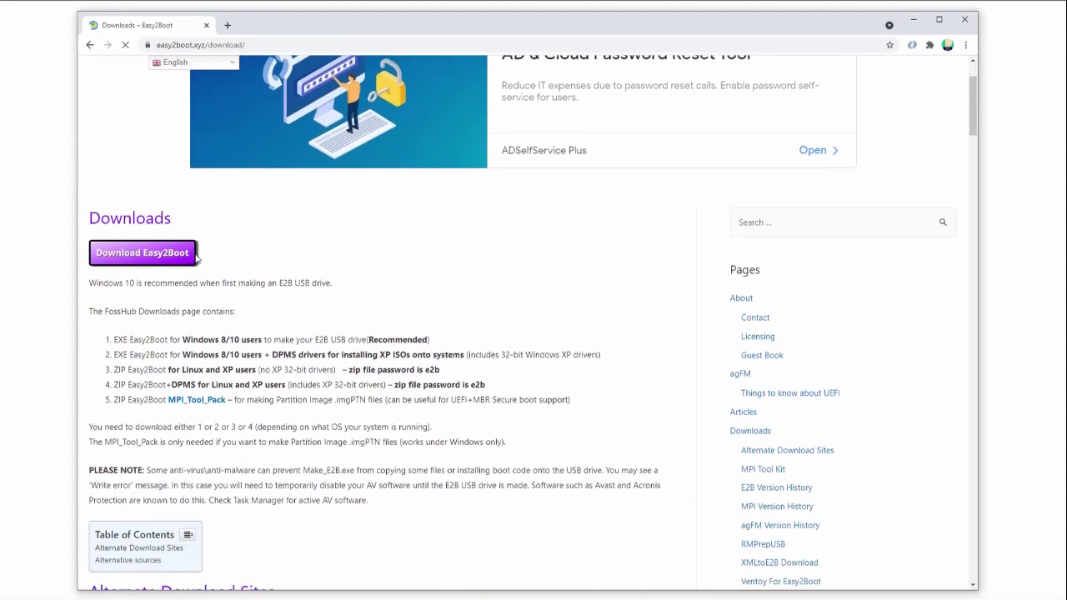
pyautogui.click(147, 250)
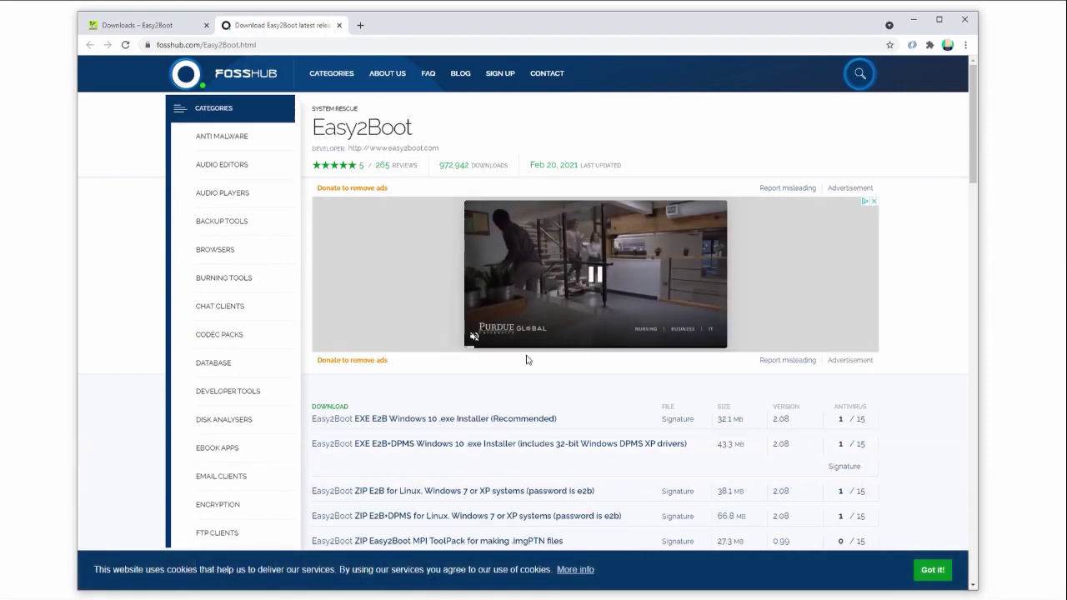
# Step: Download the recommended E2B Windows 10 .exe installer, run it and extract Easy2Boot to the Easy2Boot_v2.08 folder on the Desktop
pyautogui.scroll(-2, 526, 359)
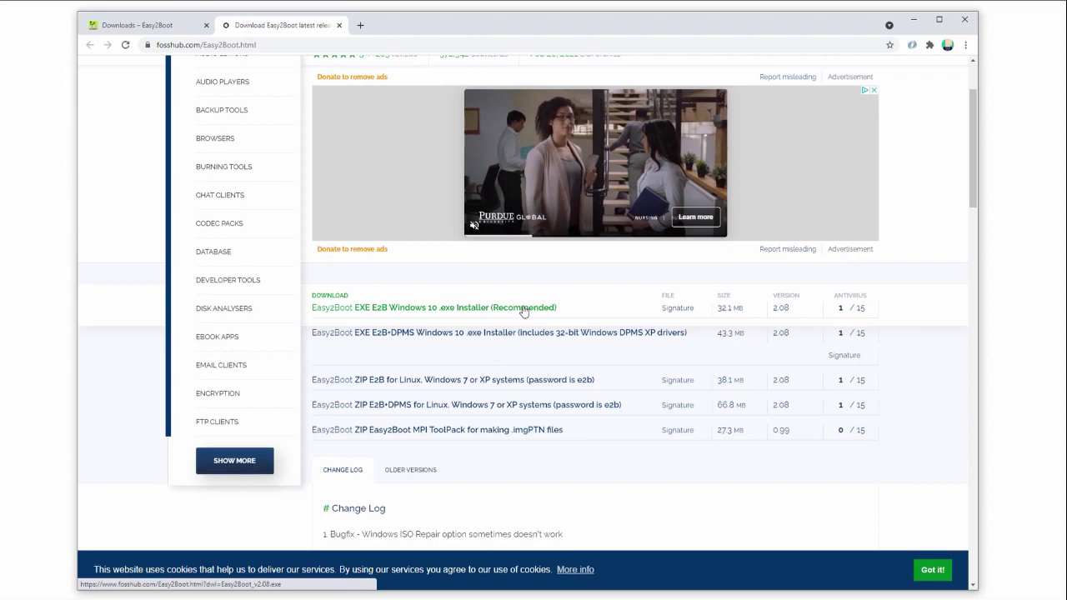
pyautogui.click(524, 308)
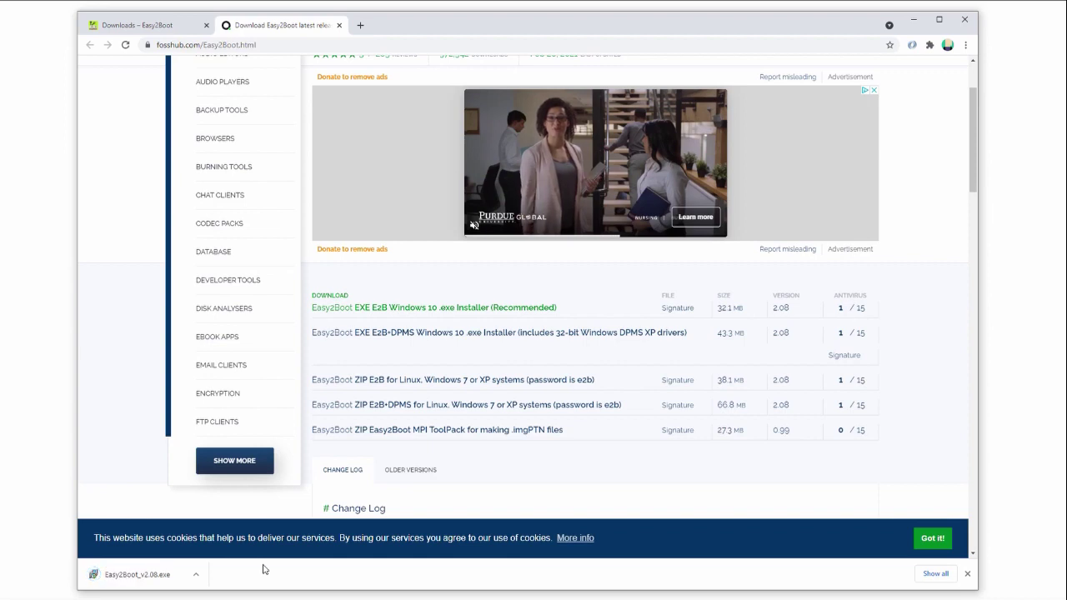
pyautogui.click(165, 578)
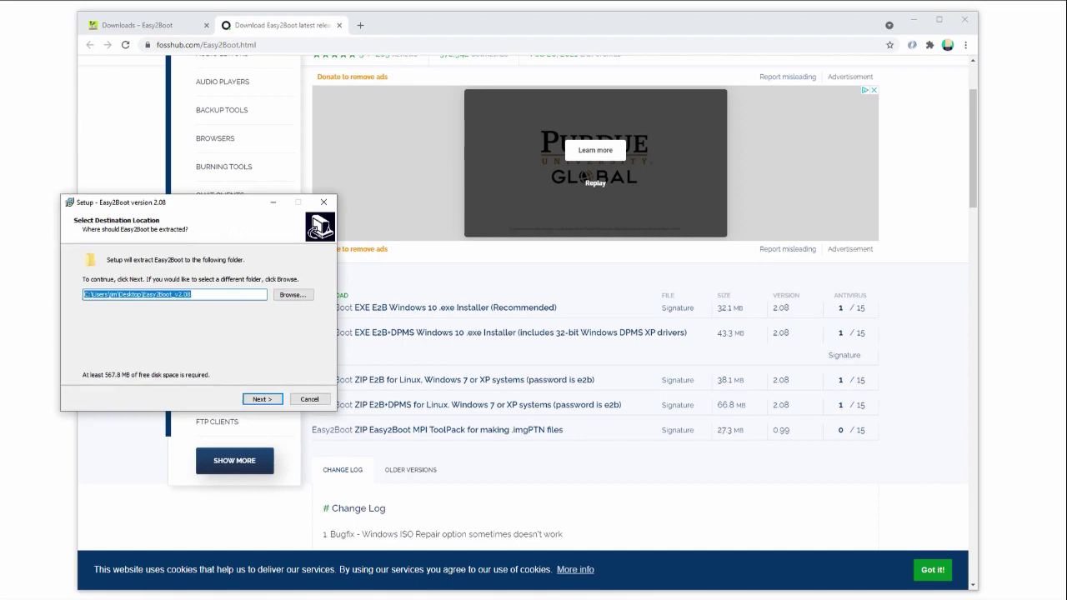
pyautogui.click(964, 18)
pyautogui.click(599, 399)
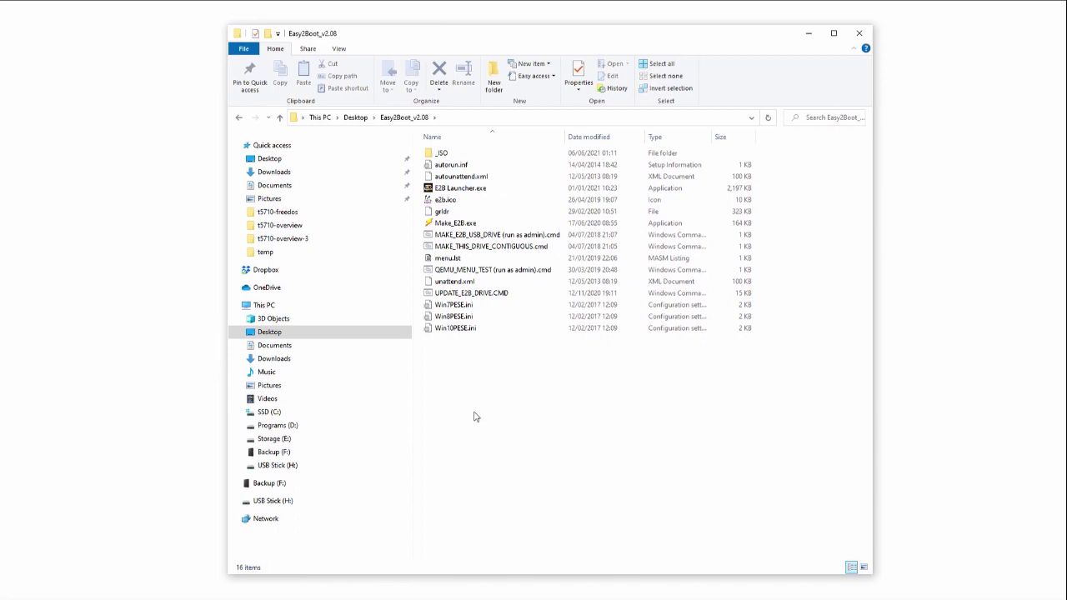
# Step: Run MAKE_E2B_USB_DRIVE (run as admin).cmd with administrator rights, leaving only its console window open
pyautogui.click(476, 236)
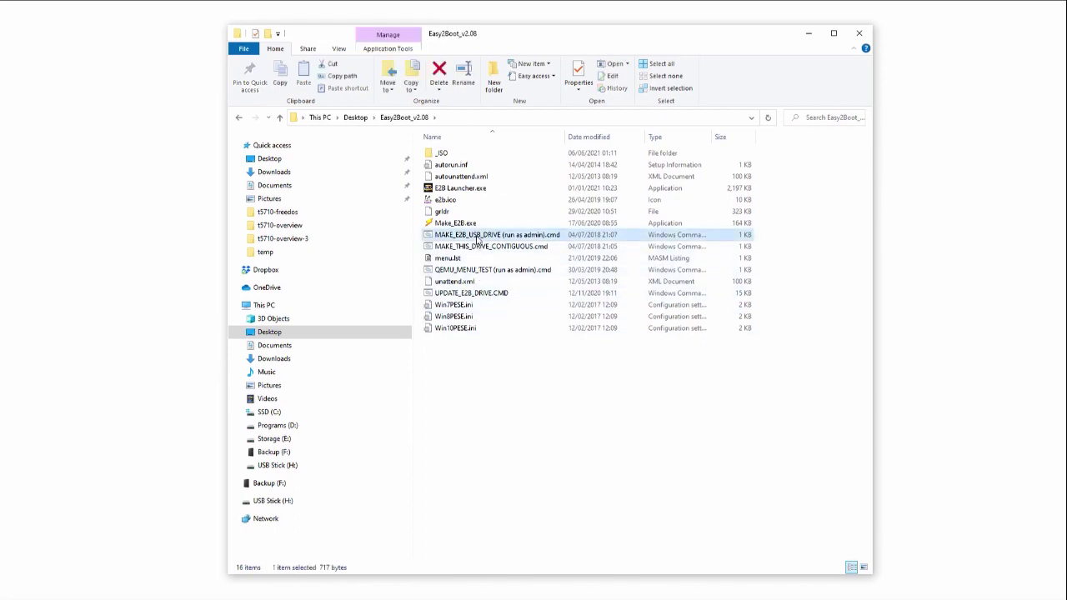
pyautogui.rightClick(476, 236)
pyautogui.click(416, 281)
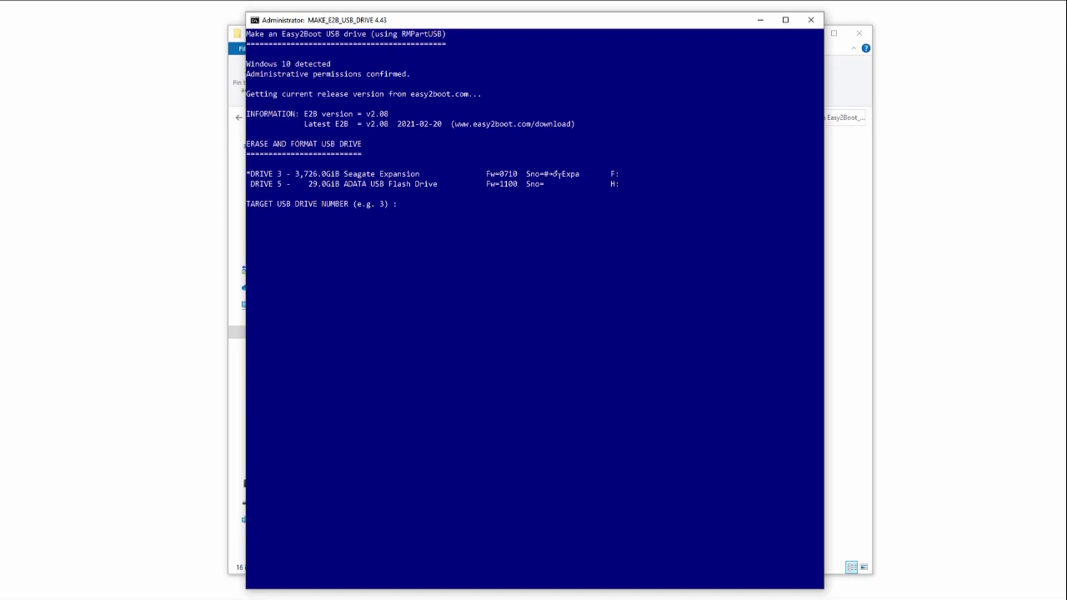
pyautogui.click(859, 33)
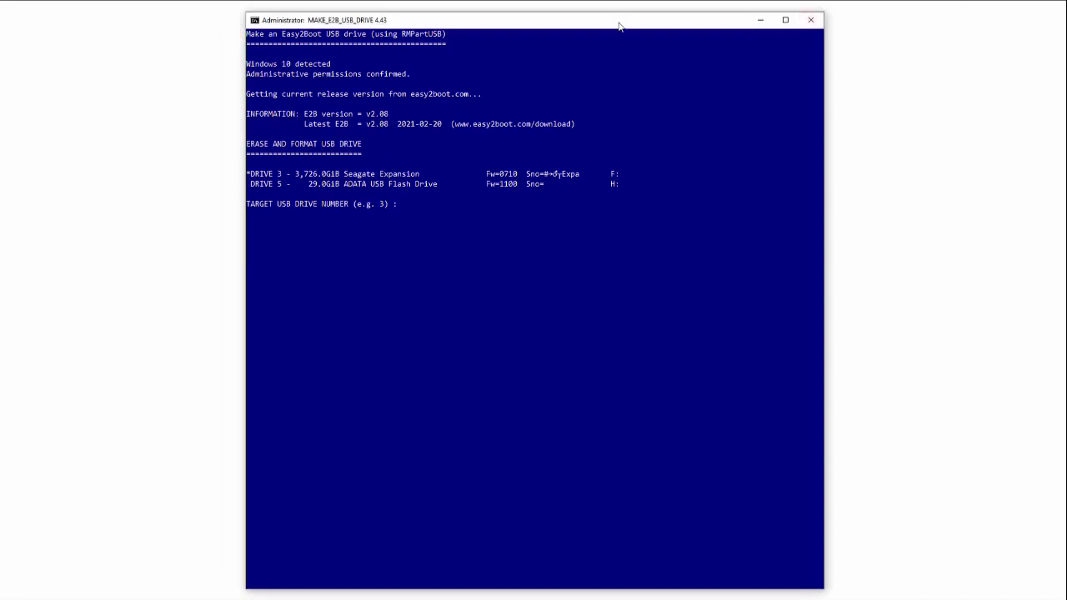
pyautogui.moveTo(619, 24); pyautogui.dragTo(633, 24)
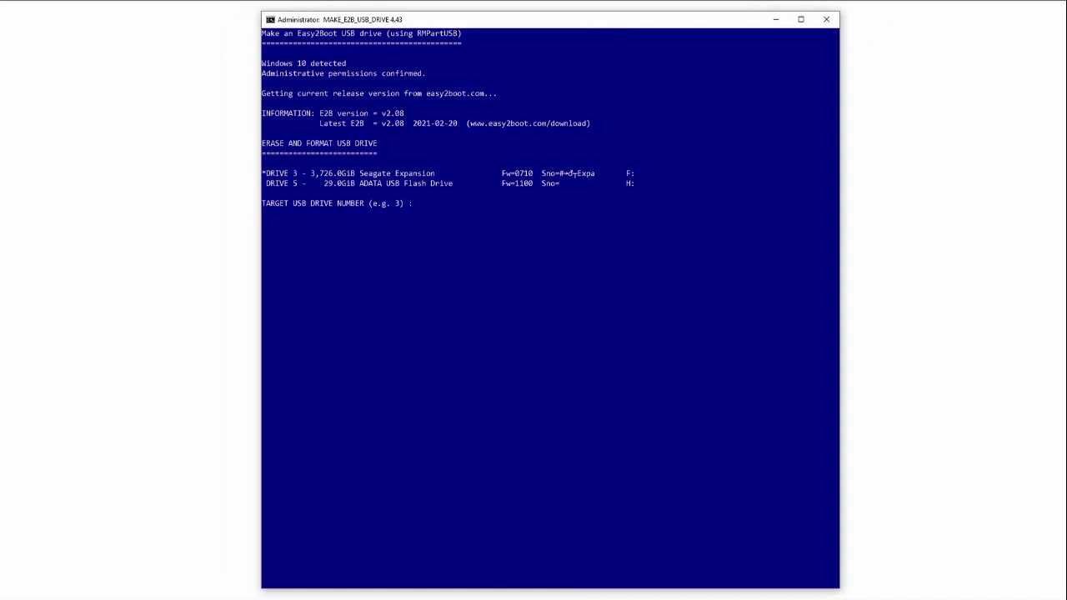
# Step: Choose drive 5 as the target, approve formatting it with size 0 for default partitions, and allow all its data to be erased
pyautogui.write('5')
pyautogui.press('Return')
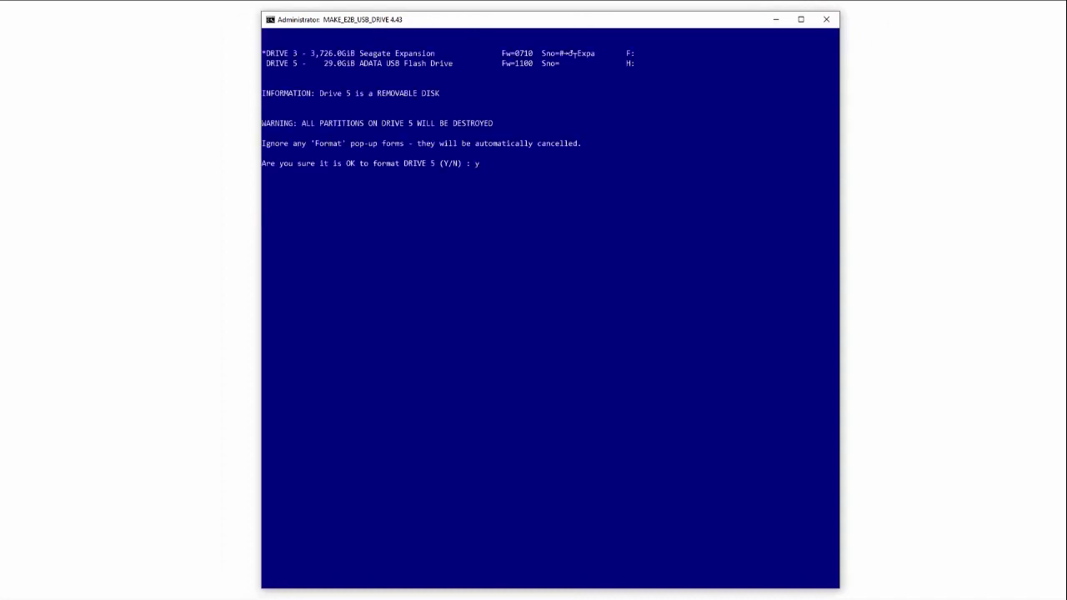
pyautogui.write('y')
pyautogui.press('Return')
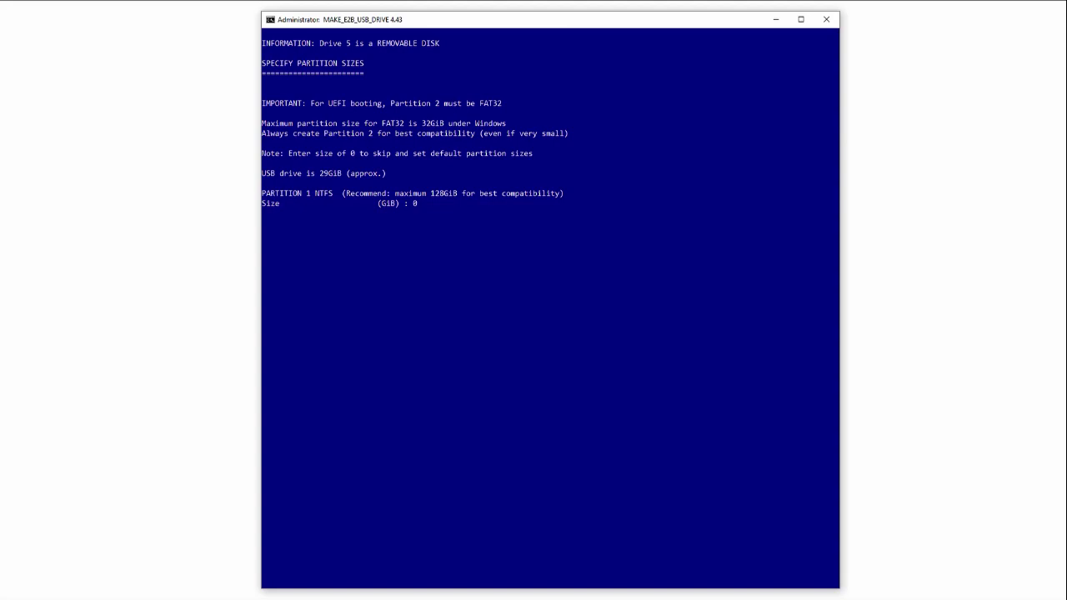
pyautogui.press('Return')
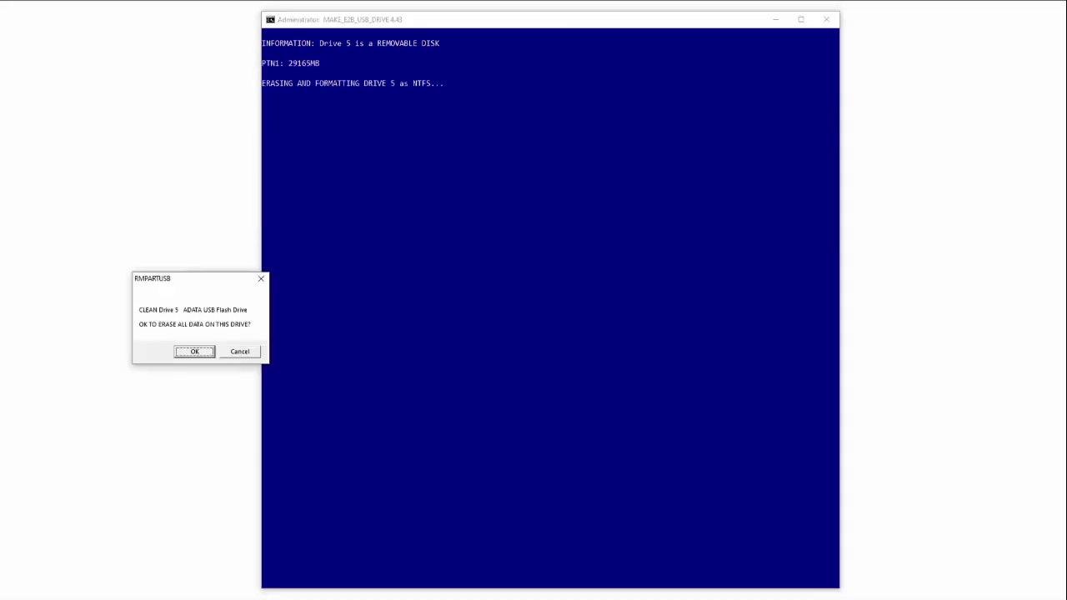
pyautogui.moveTo(184, 288); pyautogui.dragTo(491, 241)
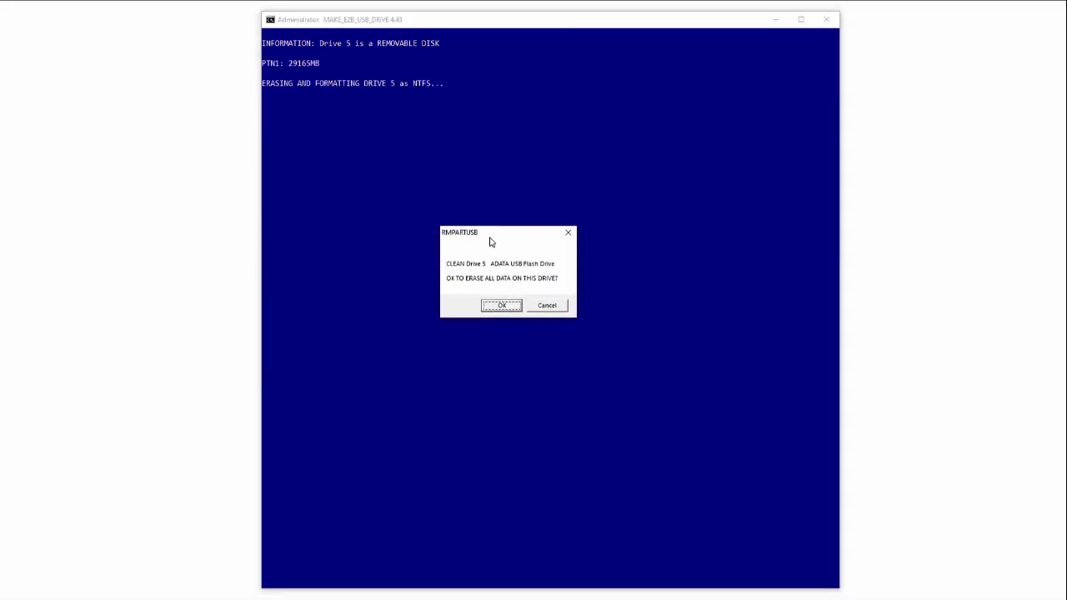
pyautogui.click(501, 305)
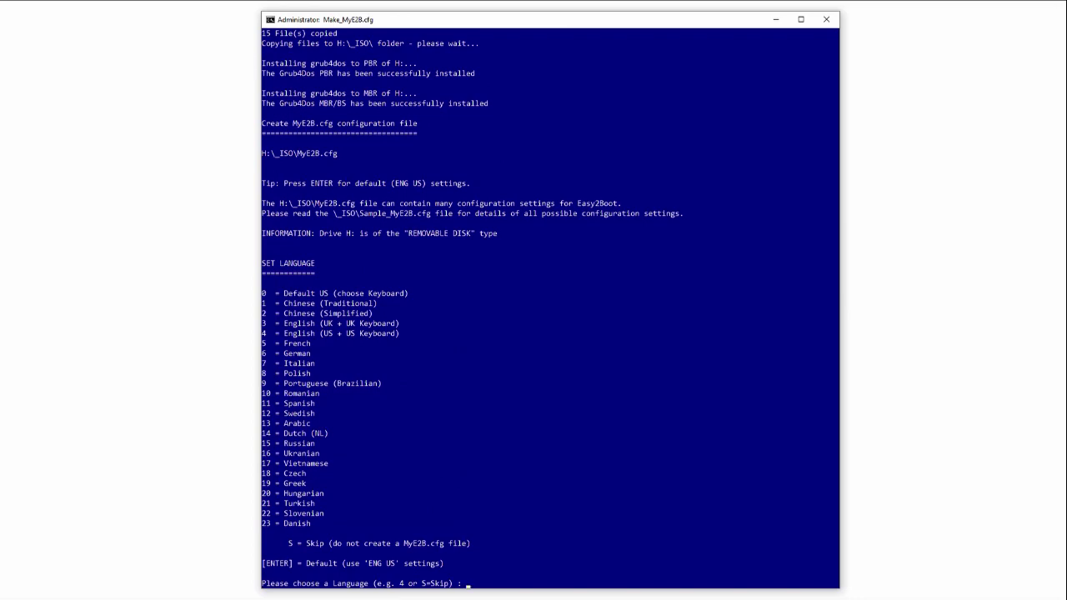
# Step: Accept the default language, keyboard type, filename extension and animated icon settings for the MyE2B.cfg configuration file
pyautogui.press('Return')
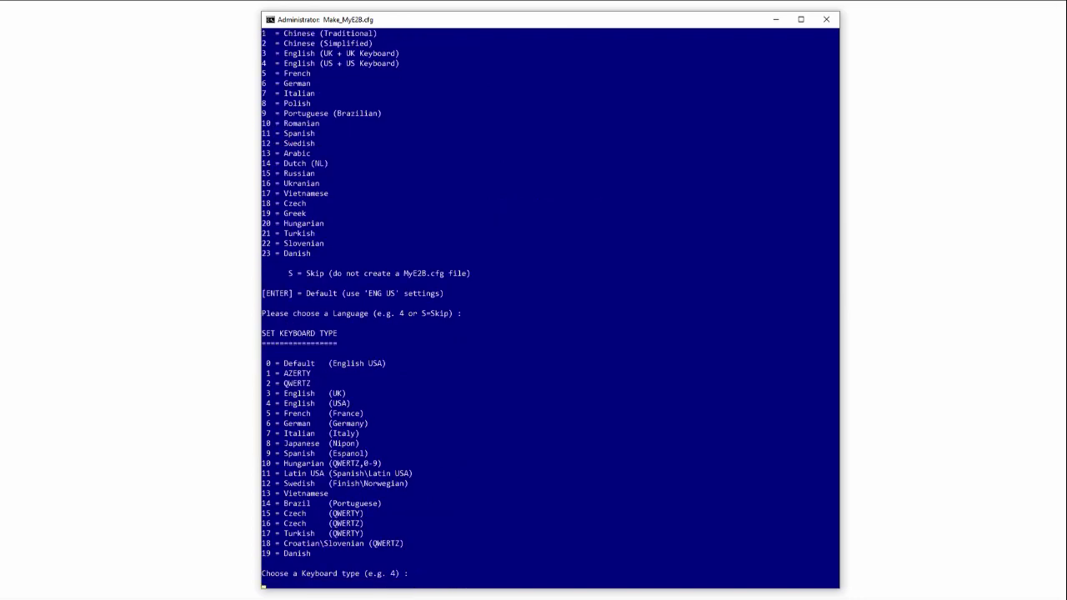
pyautogui.press('Return')
pyautogui.press('Return')
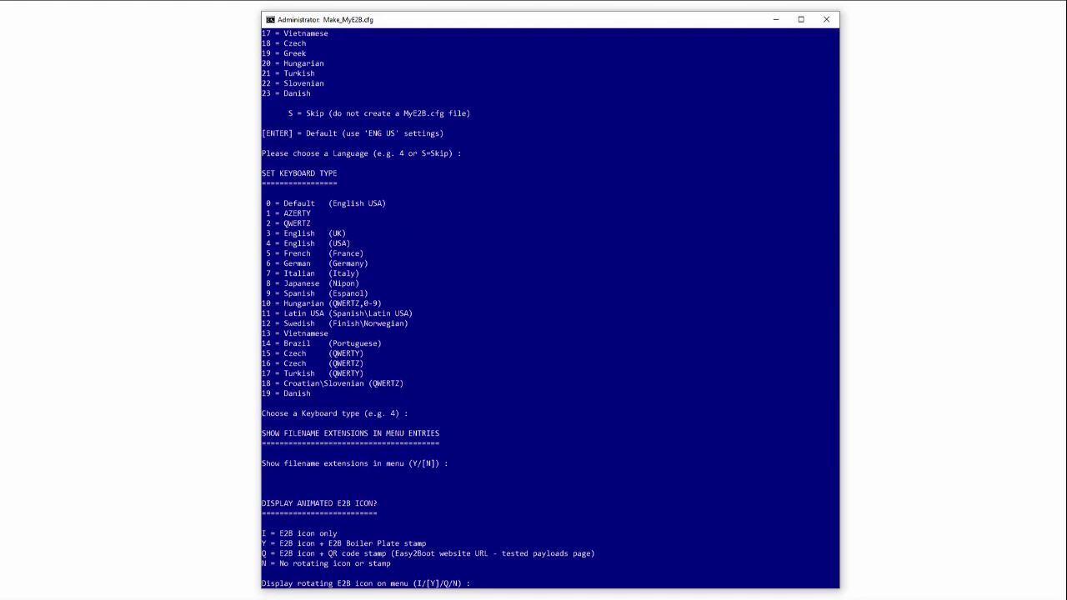
pyautogui.press('Return')
pyautogui.press('Return')
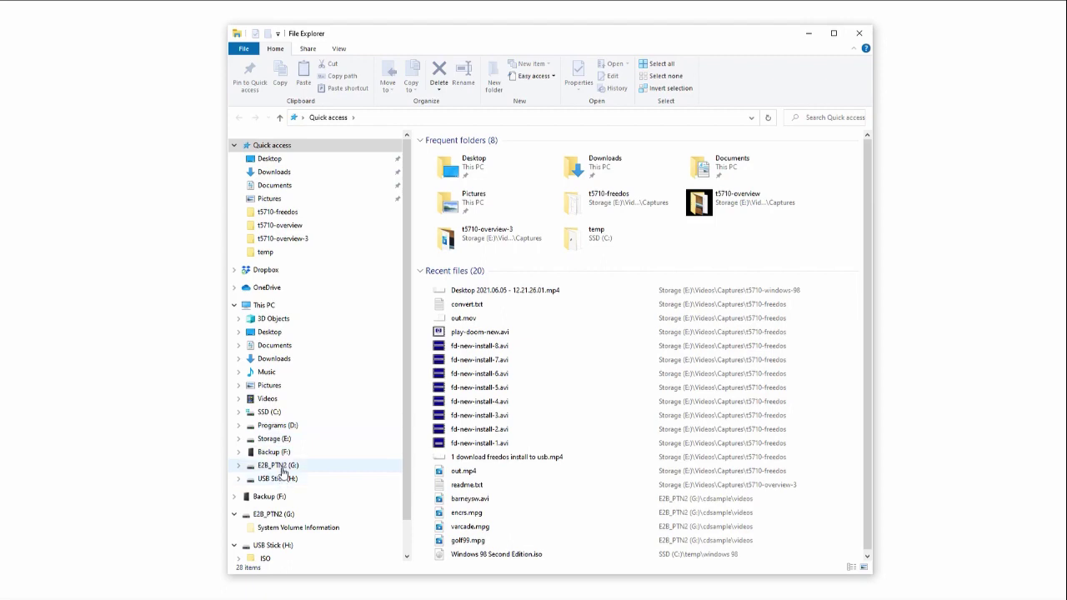
# Step: Inspect the contents of the E2B_PTN2 (G:) and USB Stick (H:) partitions, including the _ISO folder
pyautogui.click(279, 466)
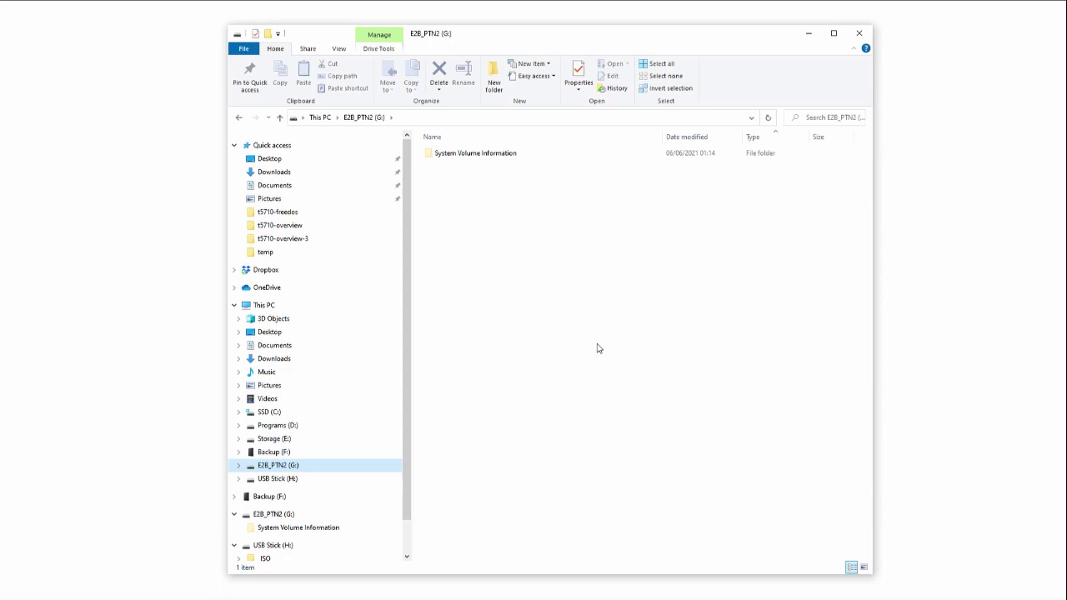
pyautogui.click(285, 482)
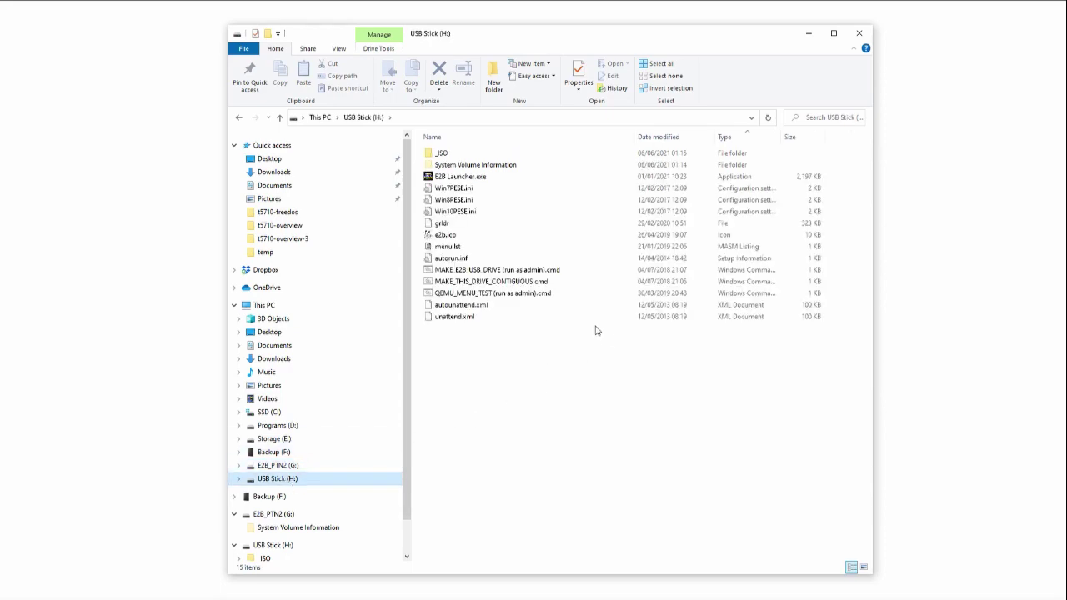
pyautogui.doubleClick(442, 155)
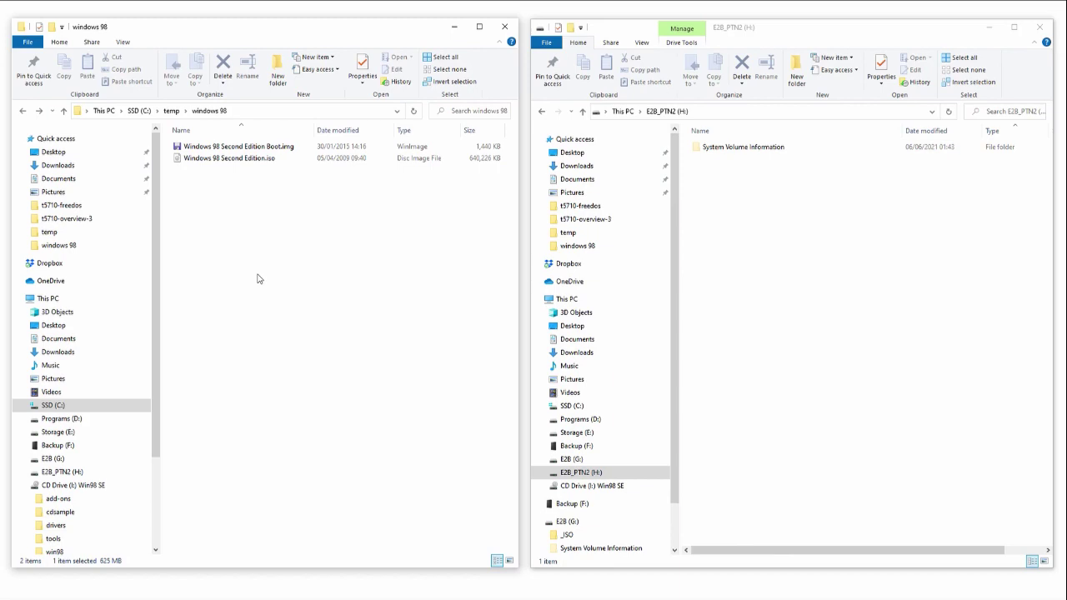
# Step: Mount Windows 98 Second Edition.iso and copy its win98 folder to the E2B_PTN2 (H:) drive
pyautogui.click(259, 279)
pyautogui.doubleClick(273, 160)
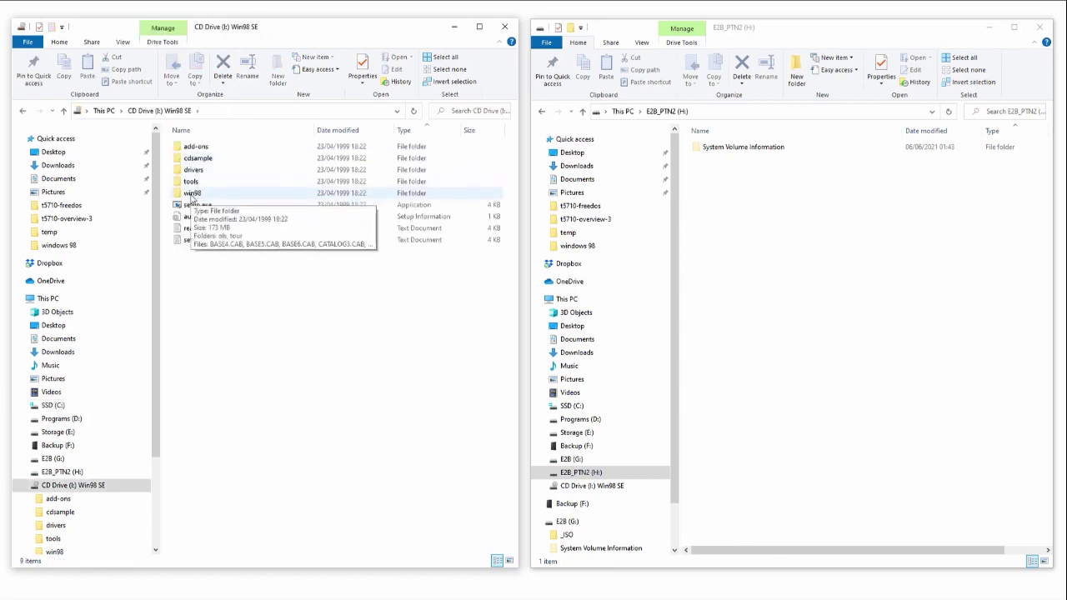
pyautogui.moveTo(193, 192); pyautogui.dragTo(754, 254)
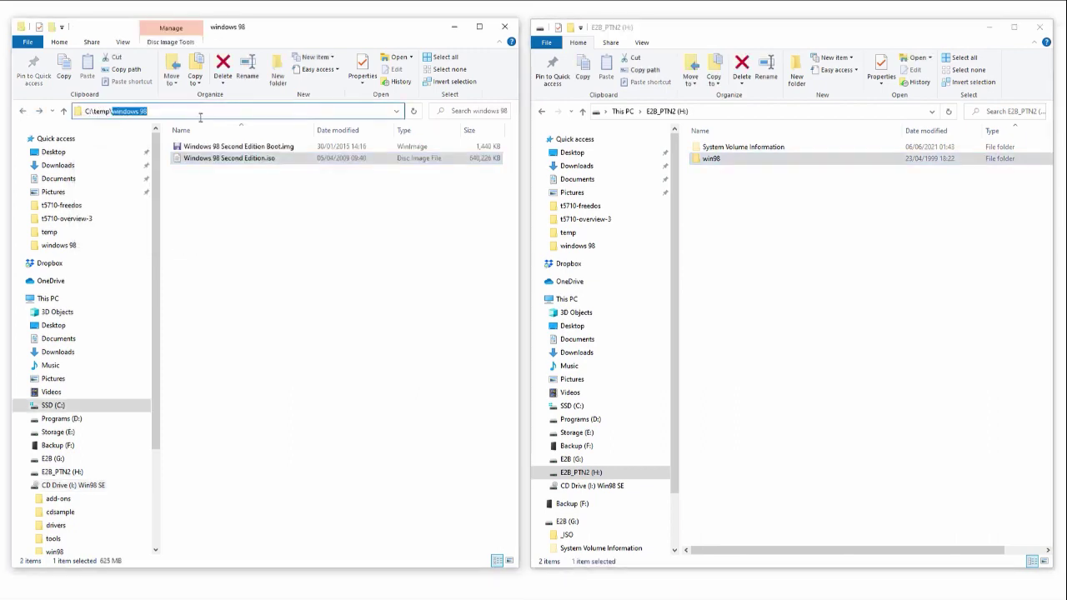
# Step: Create a drivers folder on E2B_PTN2 (H:) and copy the three zip files from C:\temp\drivers into it
pyautogui.write('drivers')
pyautogui.press('Return')
pyautogui.rightClick(582, 199)
pyautogui.click(762, 406)
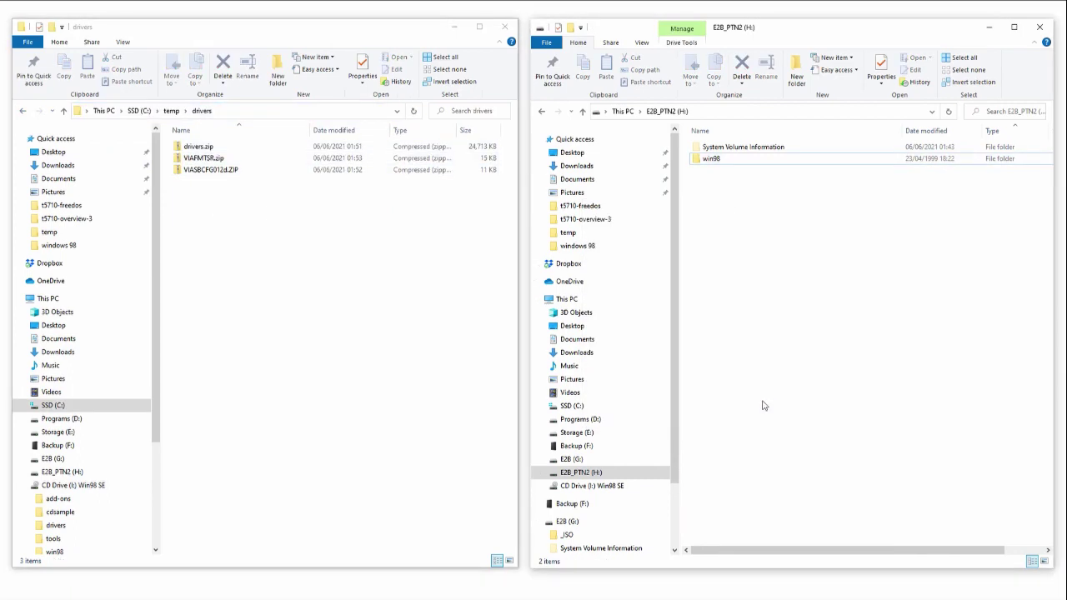
pyautogui.write('drivers')
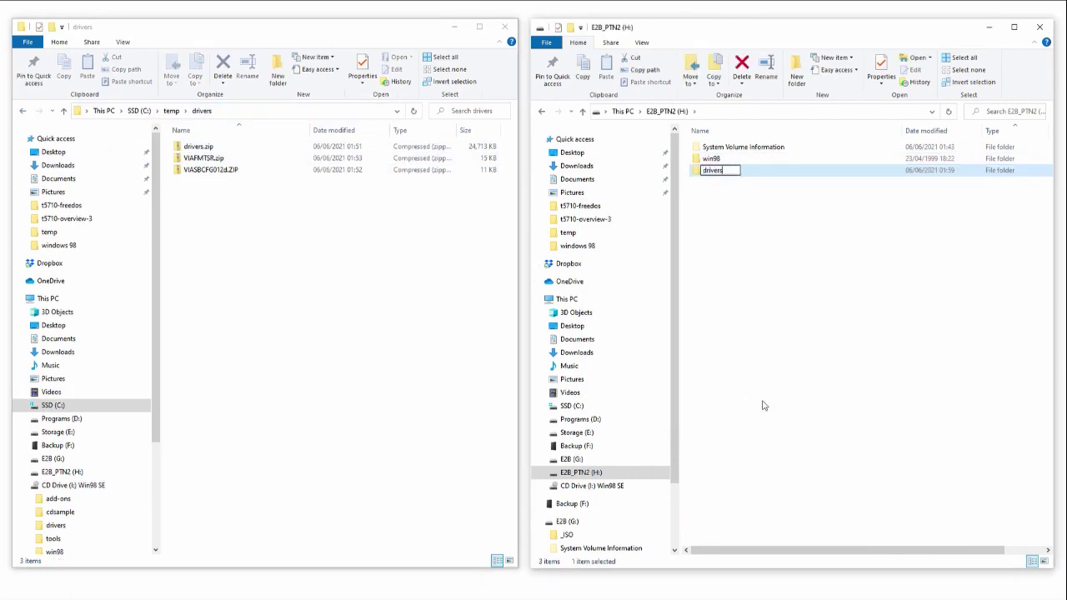
pyautogui.press('Return')
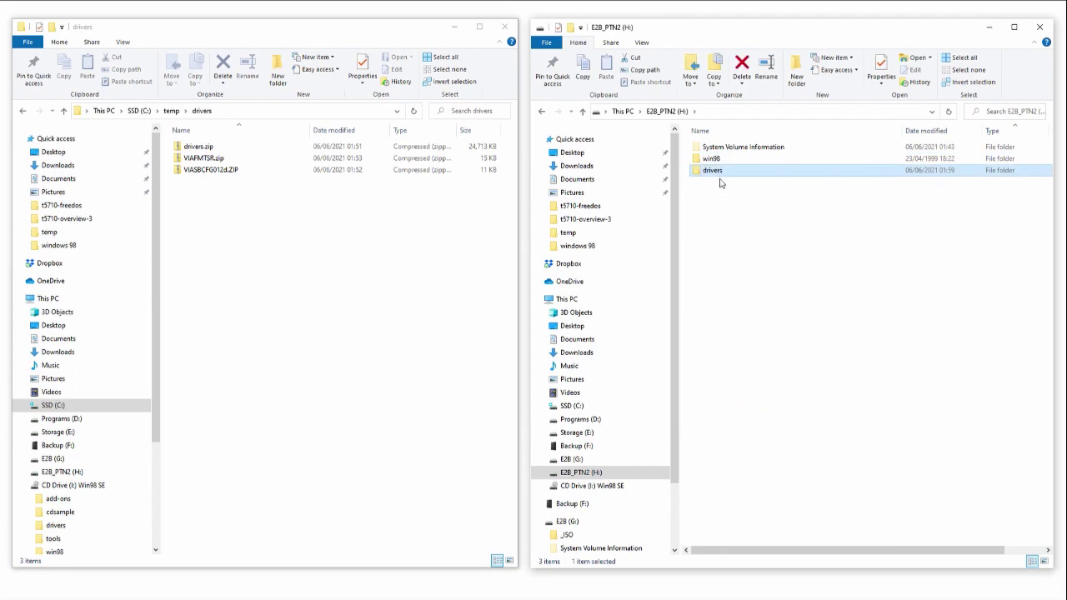
pyautogui.doubleClick(711, 171)
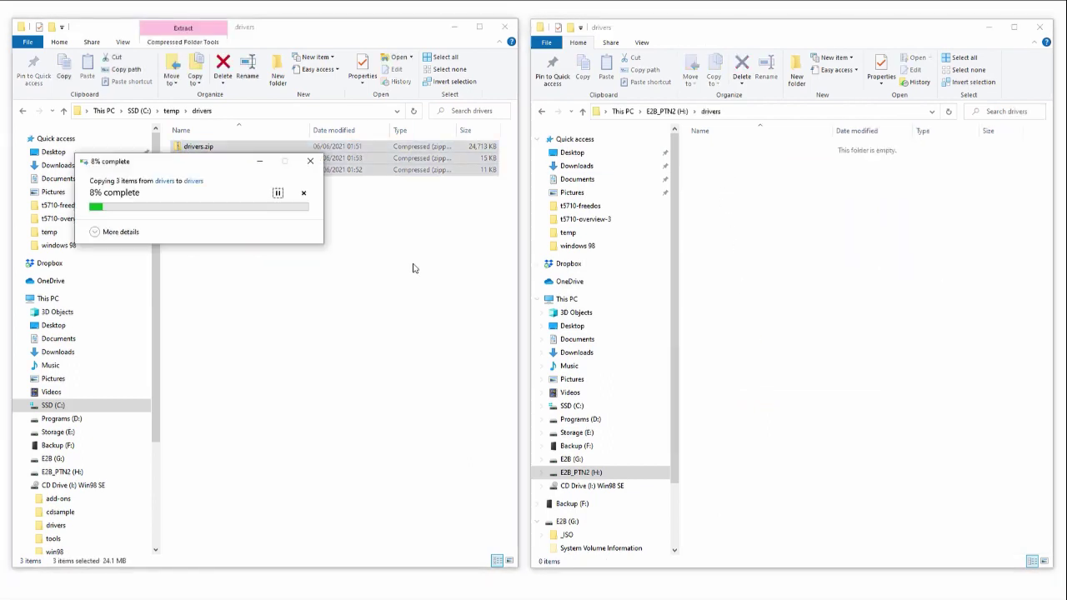
pyautogui.click(364, 295)
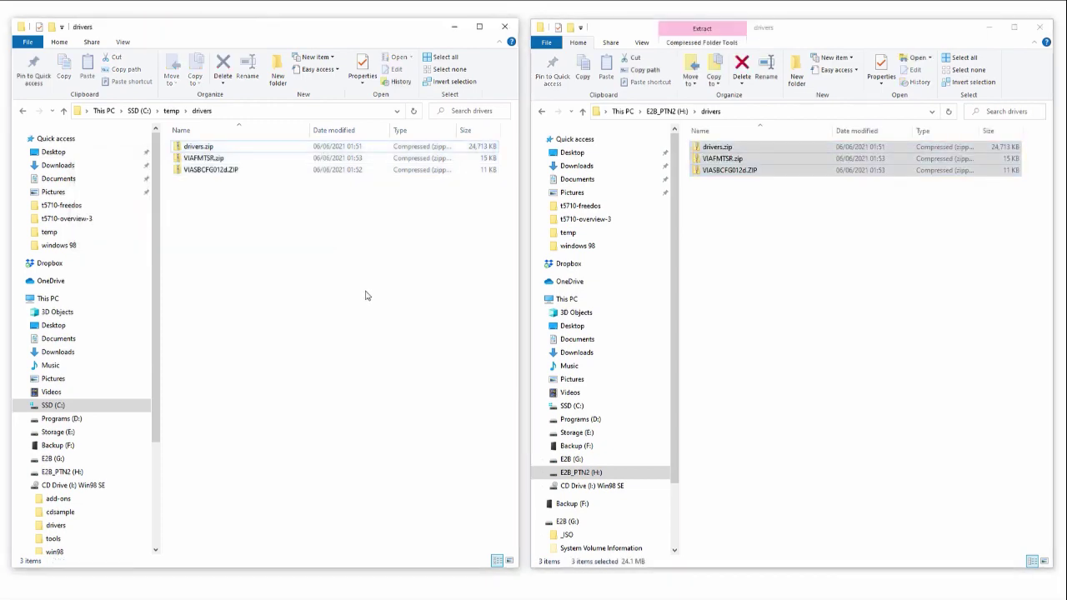
# Step: Copy 7z920.exe, DX7A_en.EXE and winscp439.zip from C:\temp\utils into a utils folder on E2B_PTN2 (H:)
pyautogui.click(244, 115)
pyautogui.write('C:\\temp\\utils')
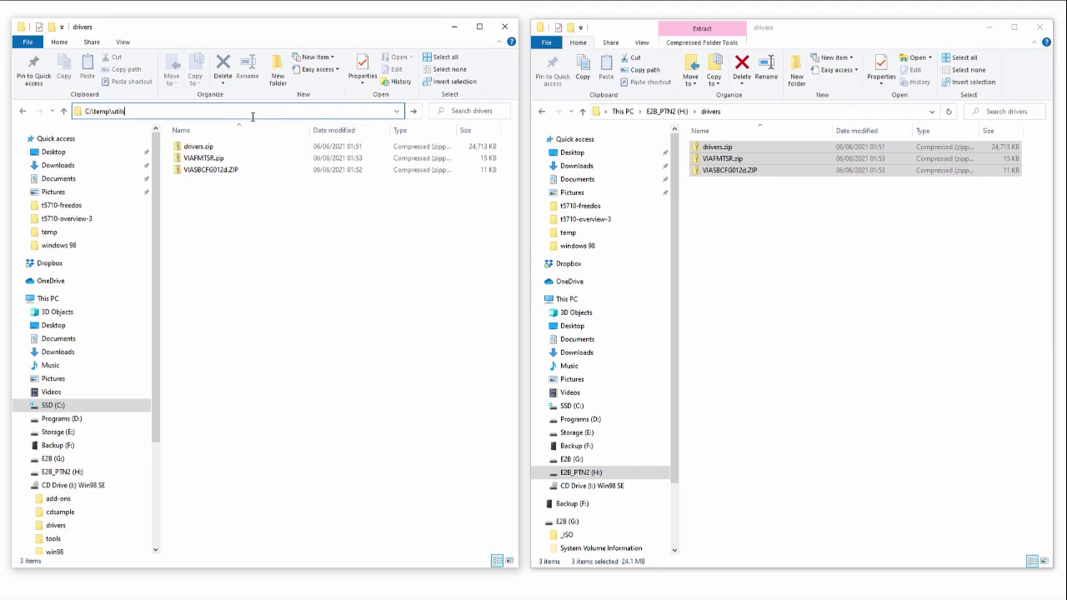
pyautogui.press('Return')
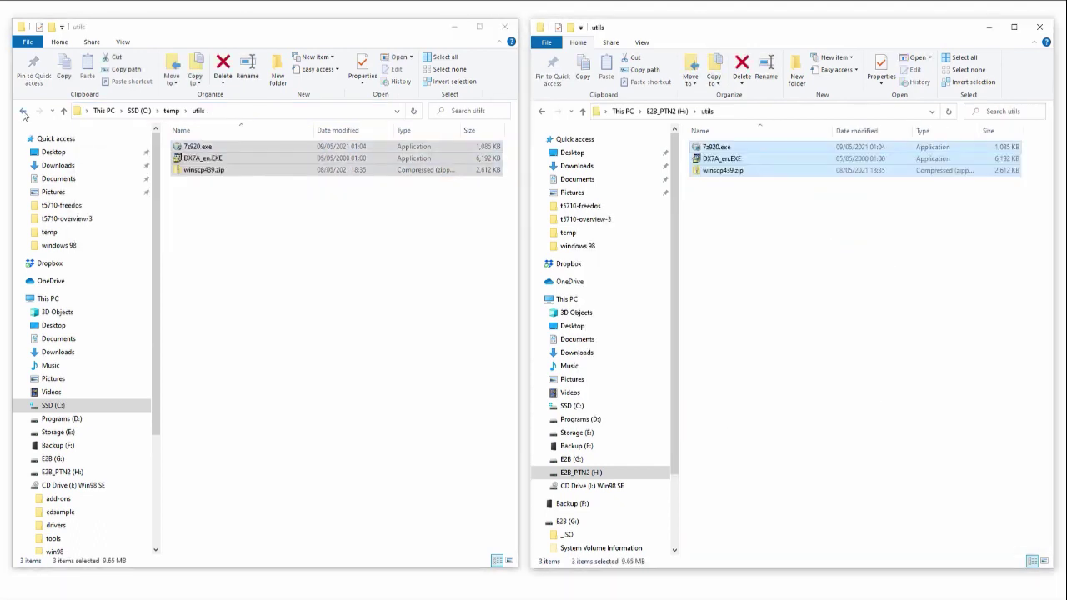
# Step: Copy Windows 98 Second Edition Boot.img from C:\temp\windows 98 into the _ISO\WIN folder on E2B (G:)
pyautogui.click(24, 111)
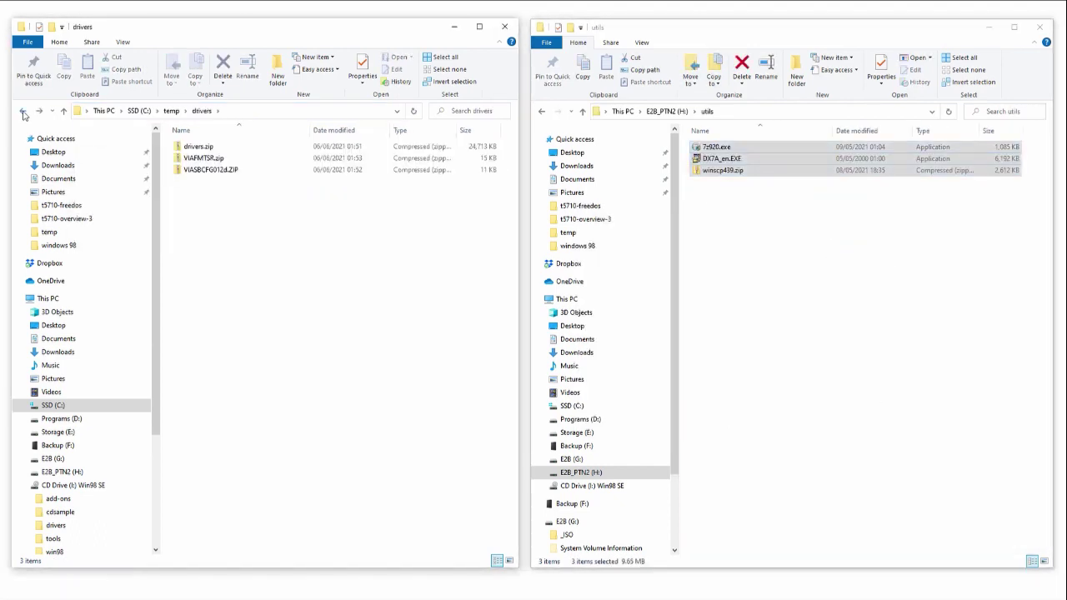
pyautogui.click(24, 112)
pyautogui.click(294, 214)
pyautogui.click(267, 148)
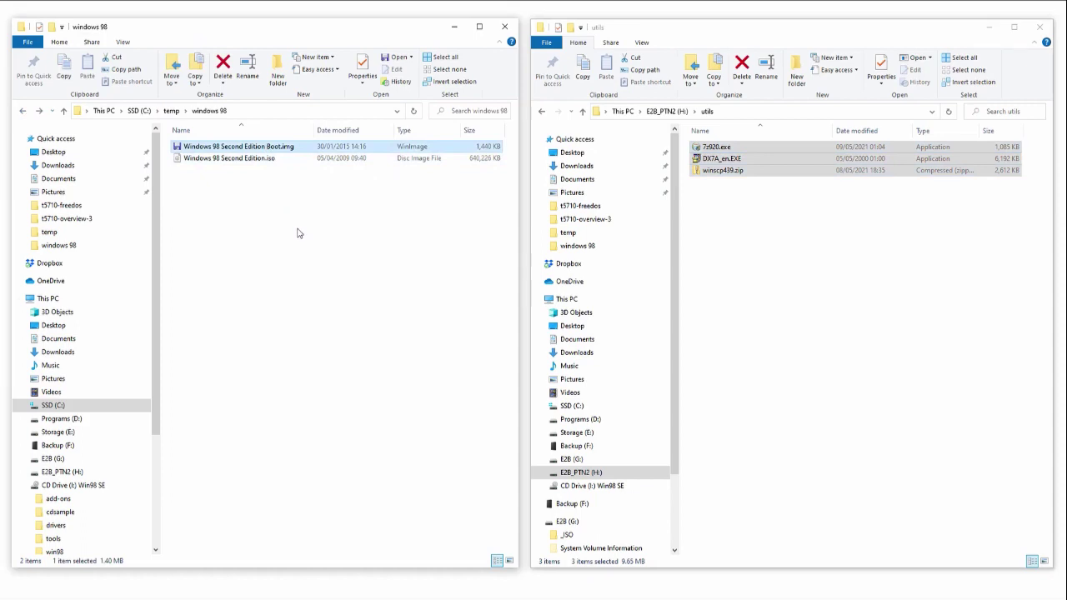
pyautogui.click(575, 459)
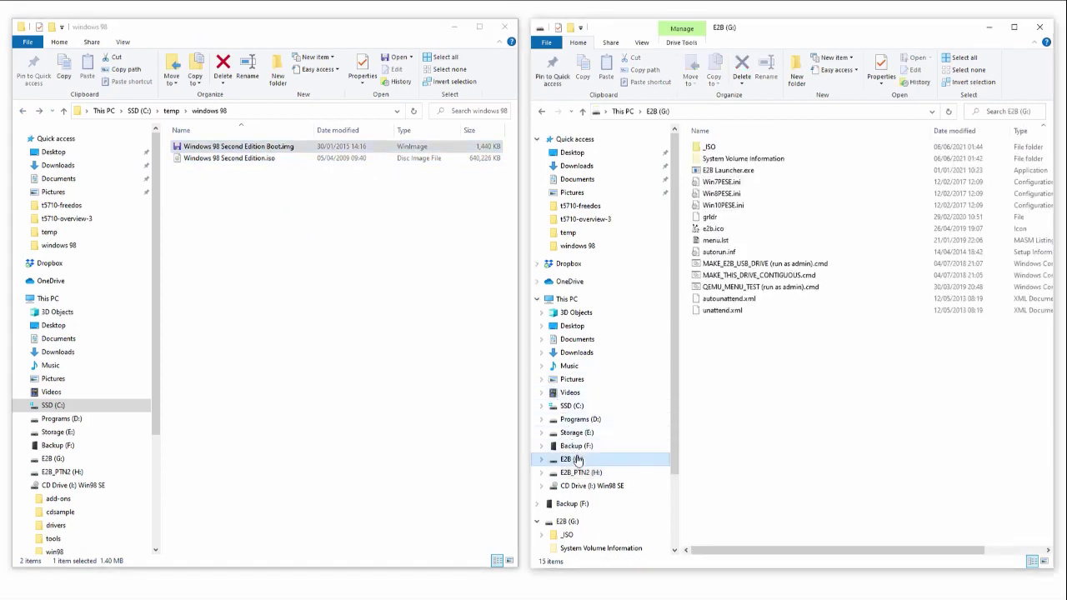
pyautogui.doubleClick(710, 148)
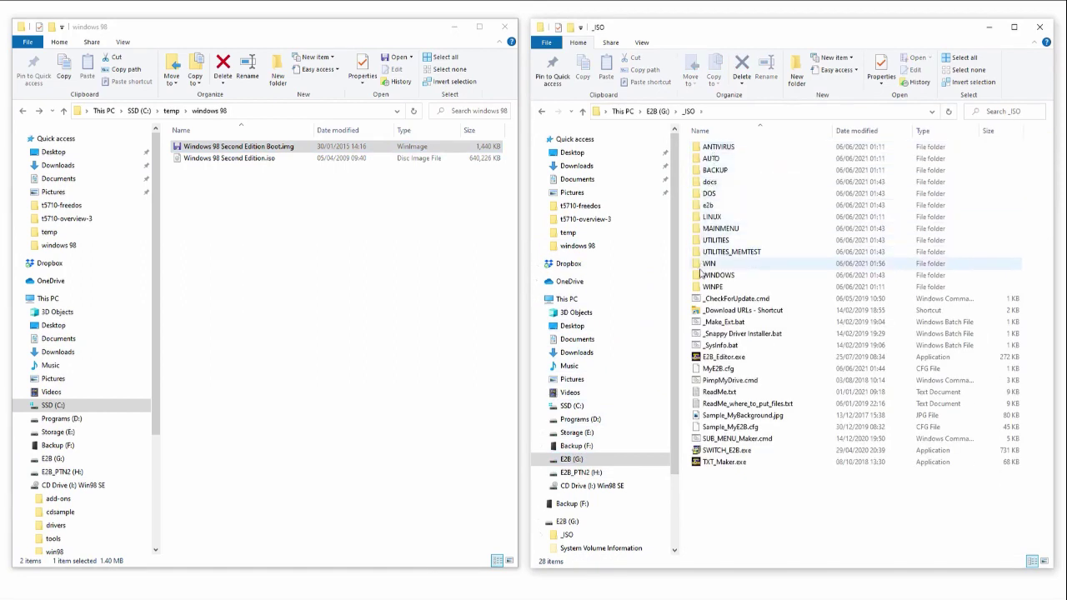
pyautogui.doubleClick(708, 263)
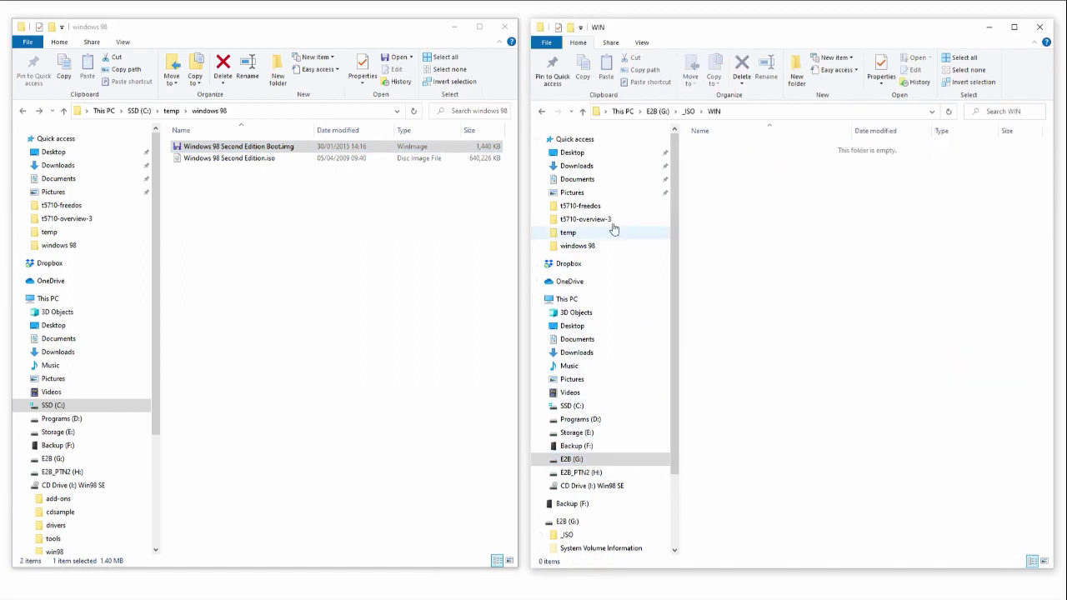
pyautogui.moveTo(250, 148); pyautogui.dragTo(797, 276)
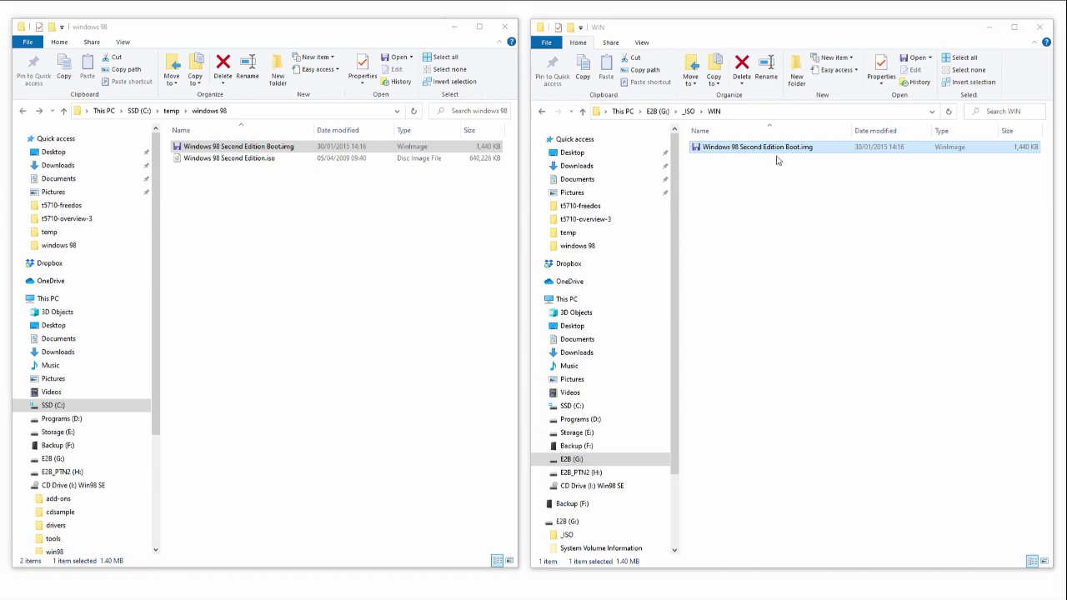
# Step: Rename the copied boot image in the WIN folder to Windows 98 Second Edition Boot.imgfdhd01 and accept the extension change
pyautogui.click(804, 150)
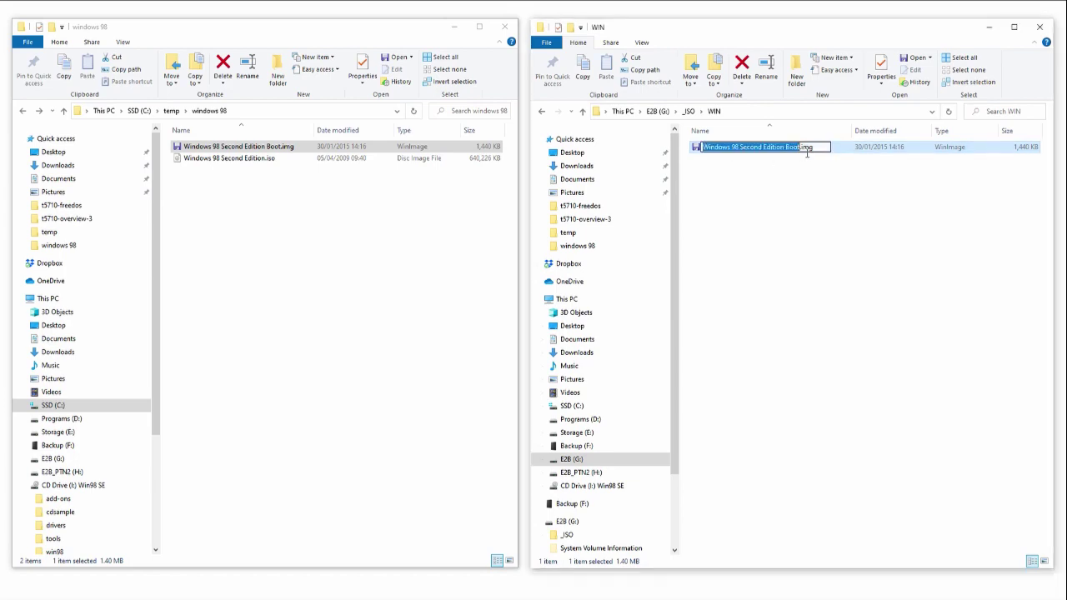
pyautogui.click(807, 150)
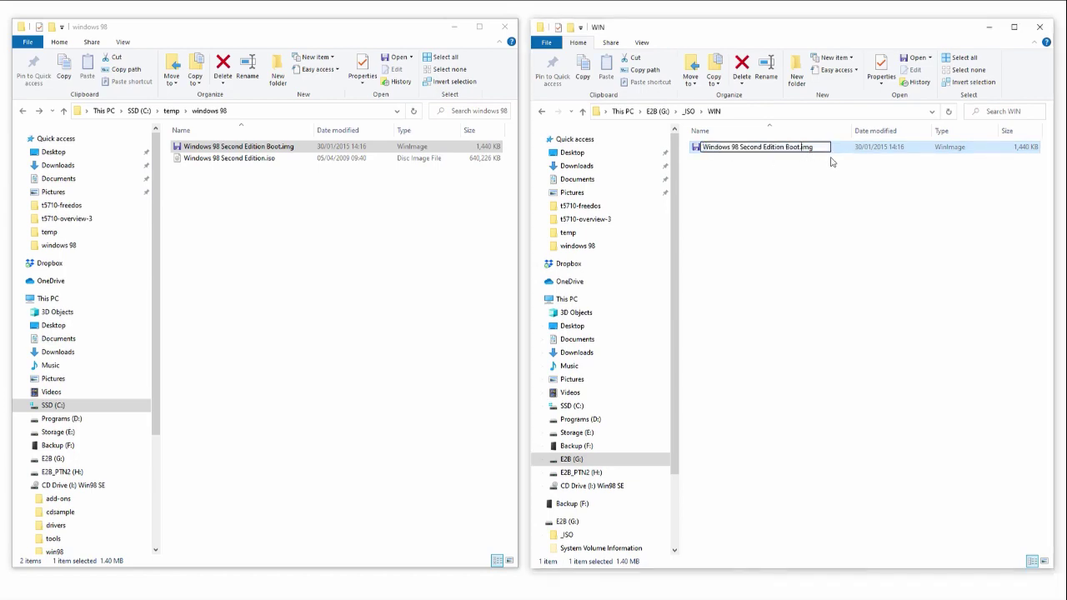
pyautogui.hotkey('shift', 'End')
pyautogui.write('ima')
pyautogui.write('fdhd0')
pyautogui.write('1')
pyautogui.press('Return')
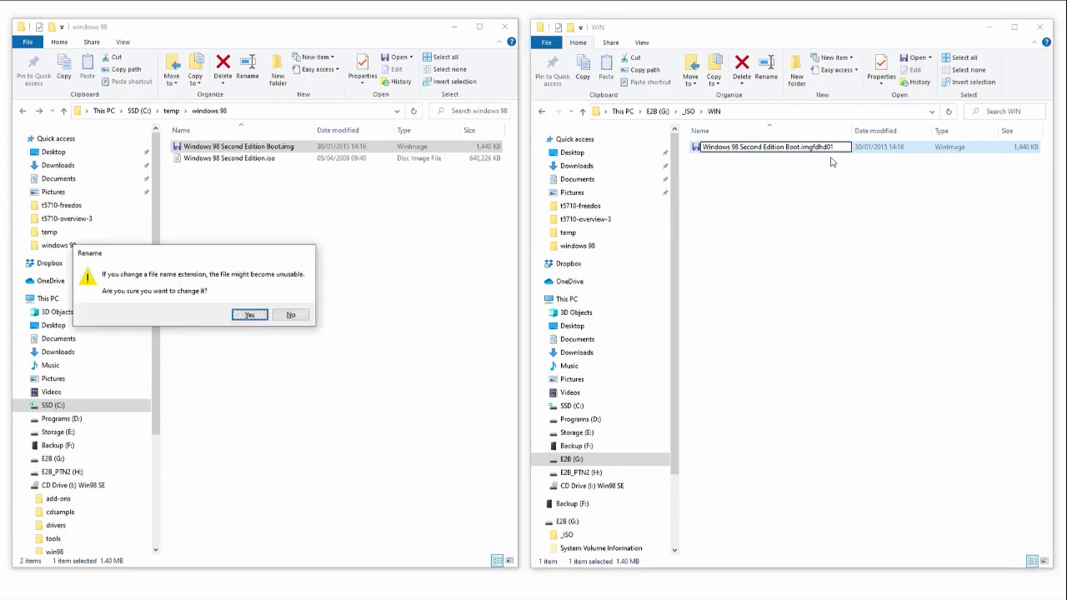
pyautogui.press('Return')
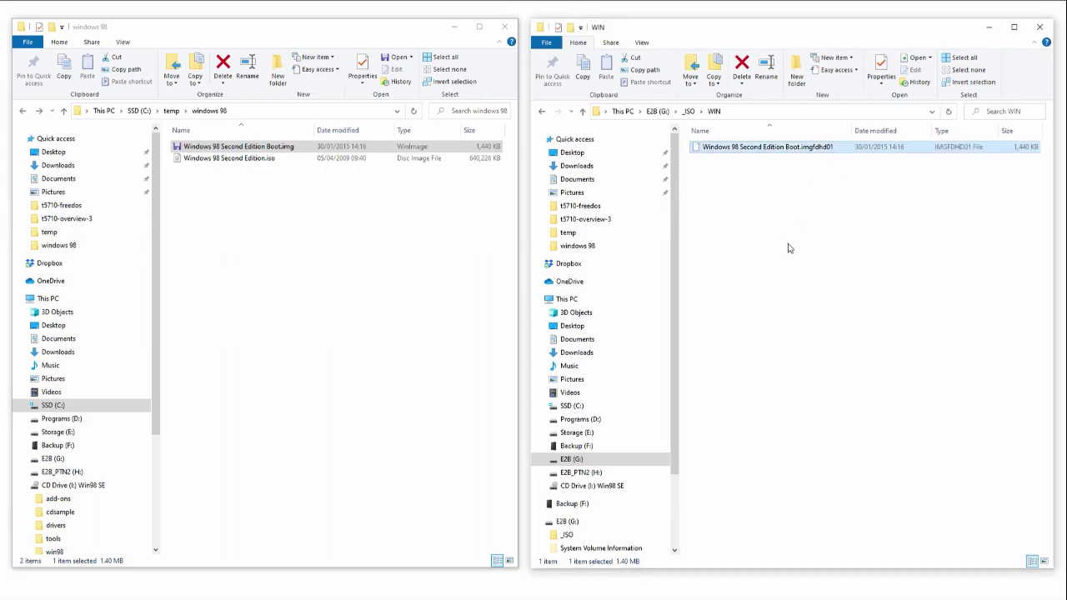
pyautogui.click(788, 249)
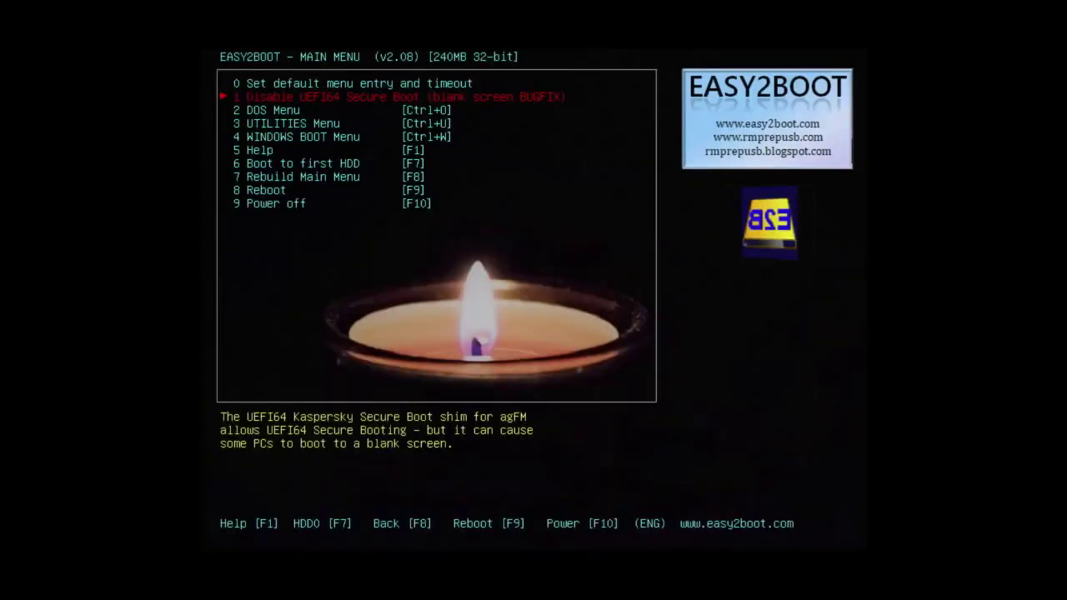
# Step: Open the WINDOWS BOOT Menu from the Easy2Boot main menu on the target machine
pyautogui.press('Down')
pyautogui.press('Down')
pyautogui.press('Down')
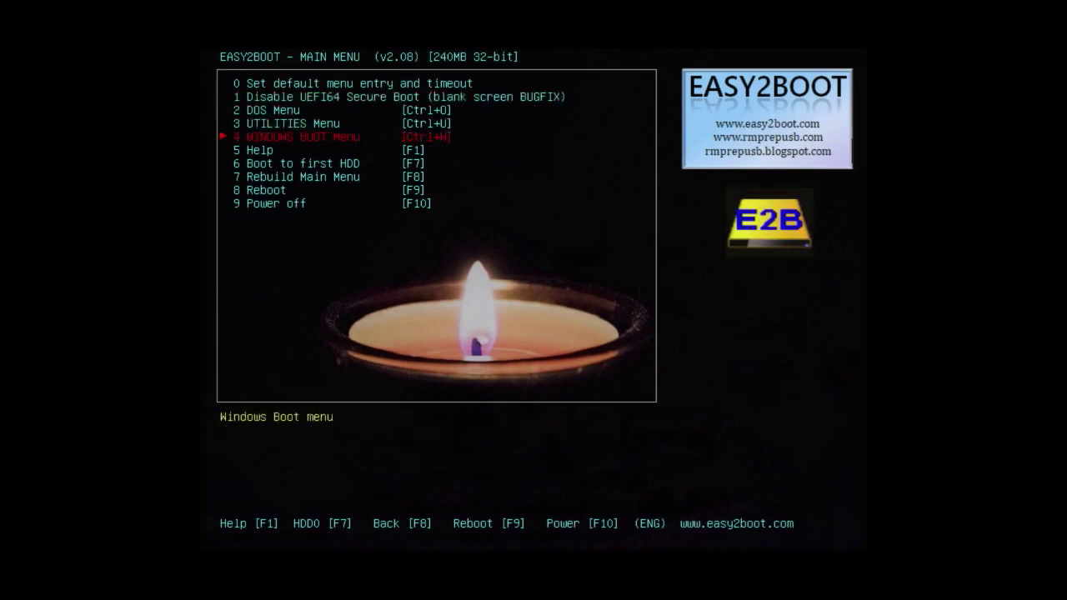
pyautogui.press('Return')
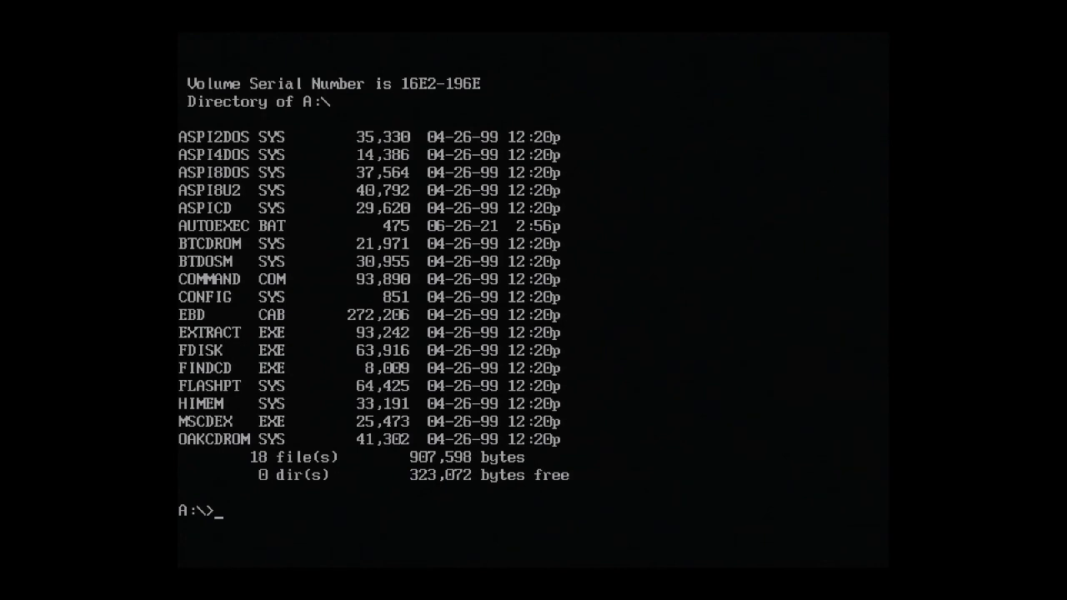
# Step: Run fdisk with large disk support enabled and display the partition information for fixed disk 1
pyautogui.write('fdisk')
pyautogui.press('Return')
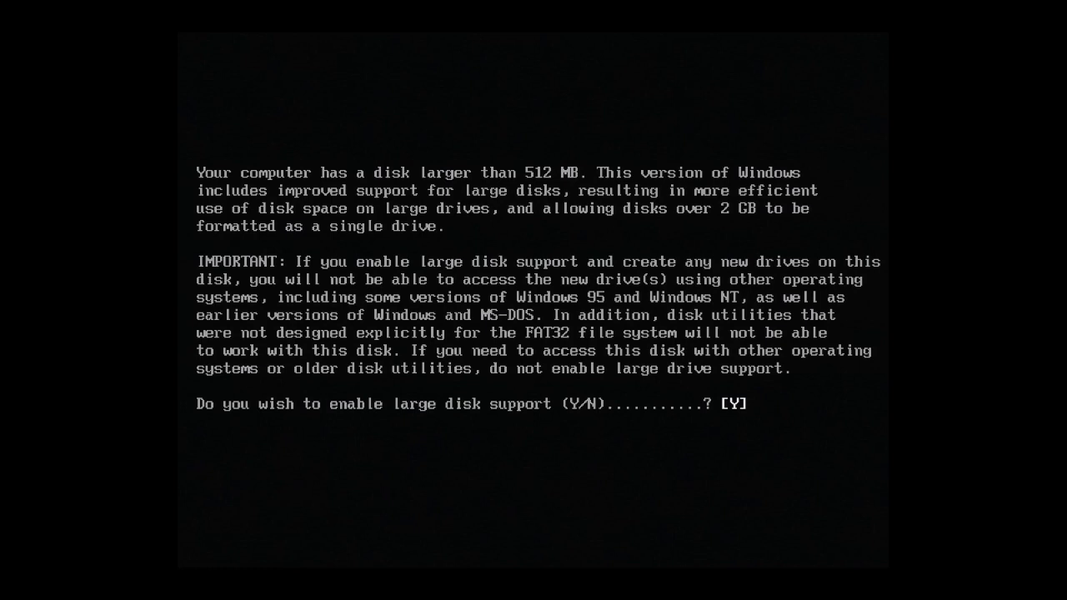
pyautogui.press('Return')
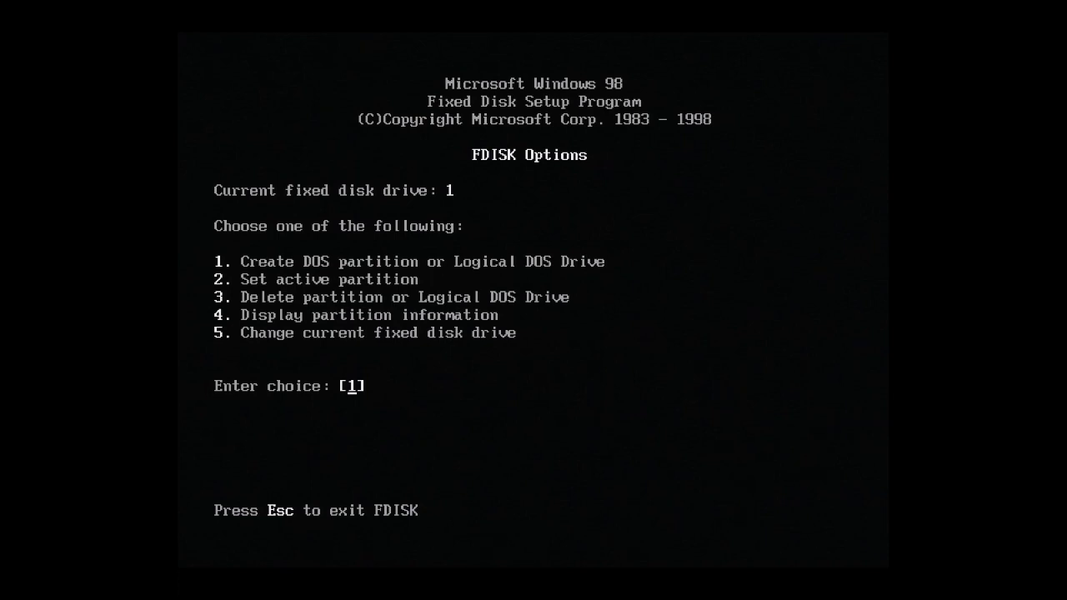
pyautogui.write('4')
pyautogui.press('Return')
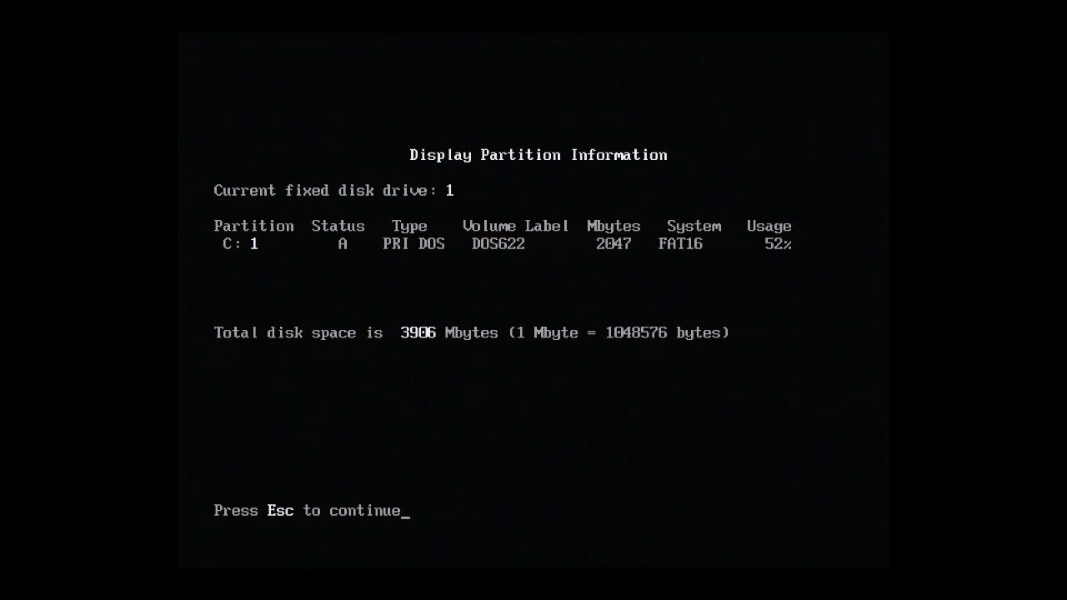
pyautogui.press('Escape')
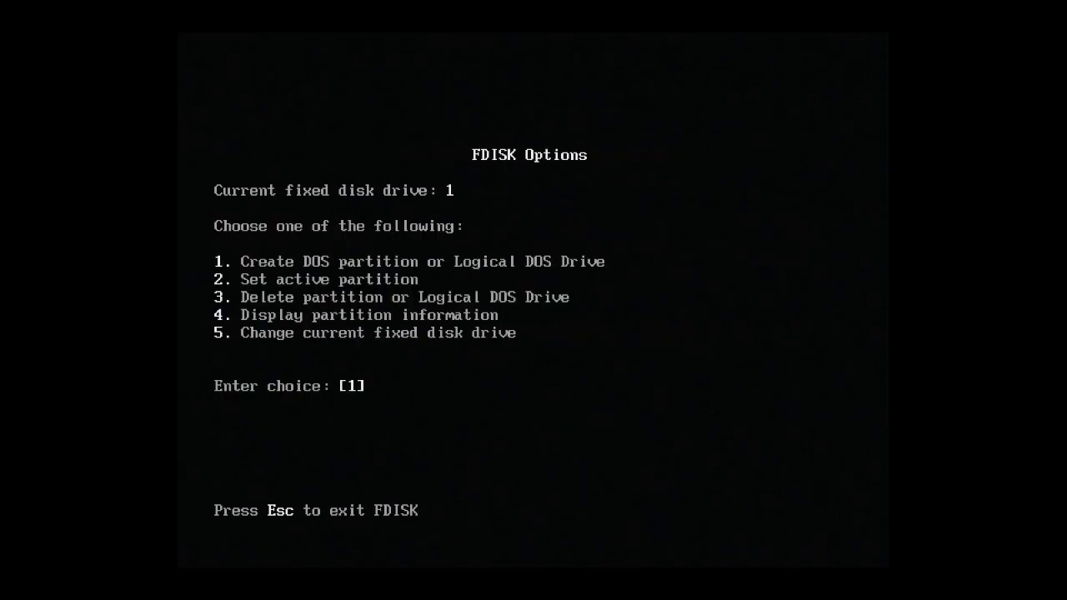
# Step: Delete primary DOS partition 1, entering its volume label DOS622
pyautogui.write('3')
pyautogui.press('Return')
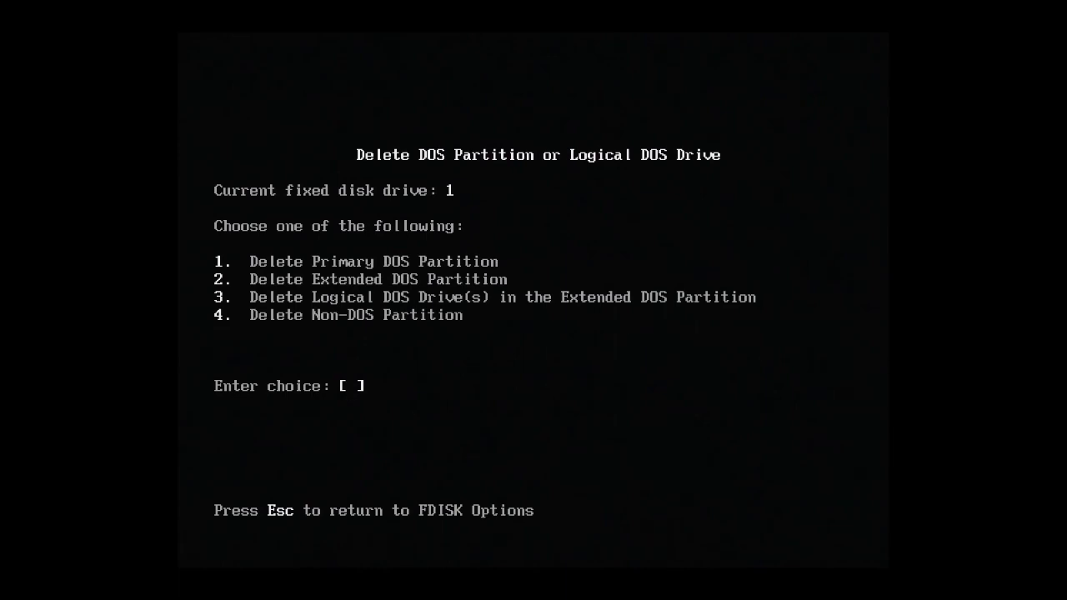
pyautogui.write('1')
pyautogui.press('Return')
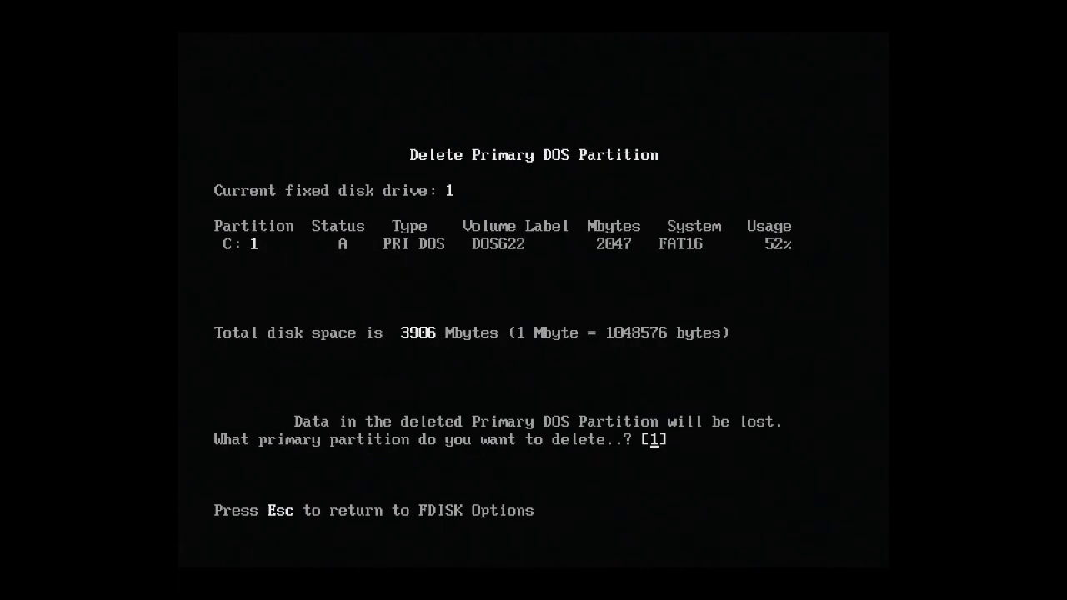
pyautogui.press('Return')
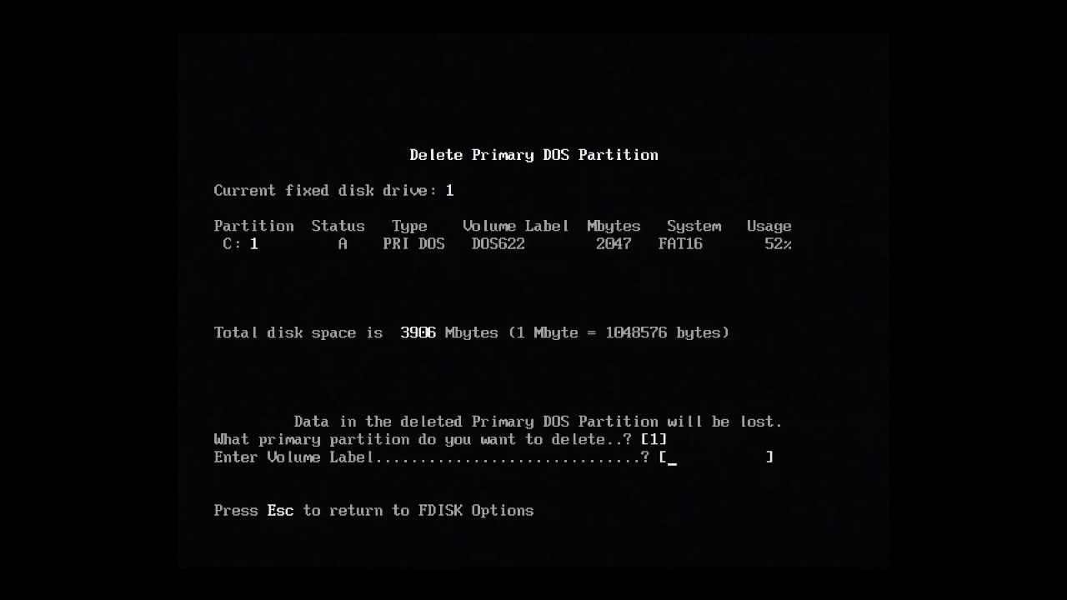
pyautogui.write('DOS622')
pyautogui.press('Return')
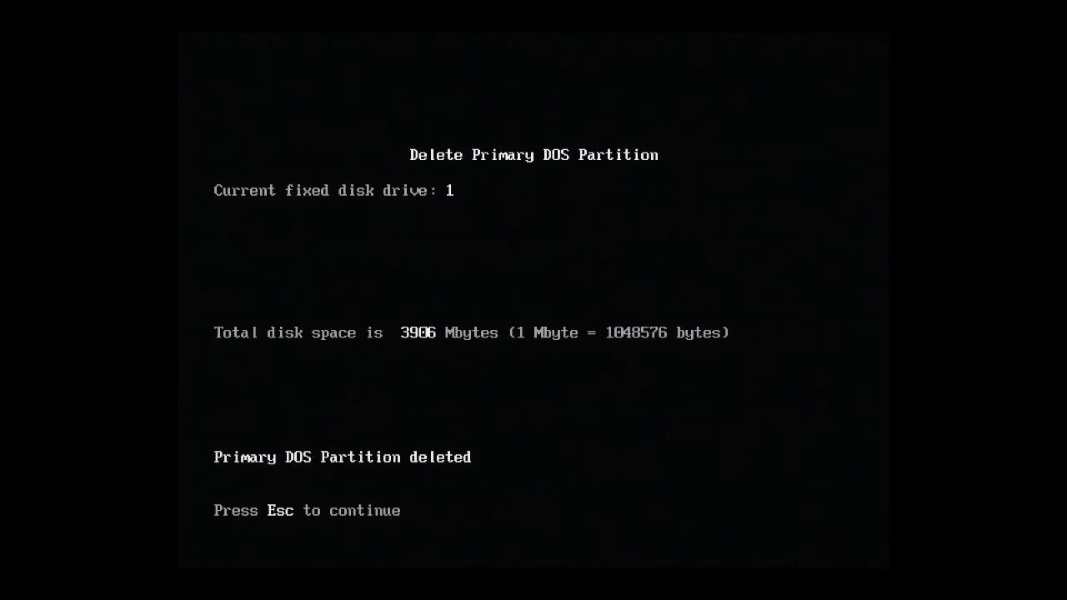
pyautogui.press('Escape')
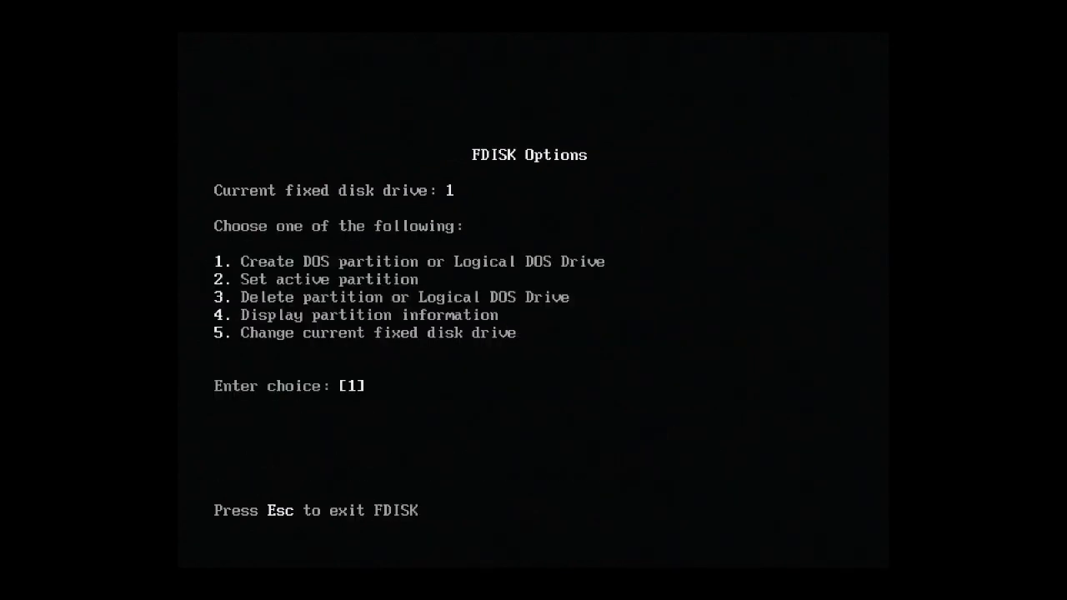
# Step: Create a primary DOS partition that uses the maximum available size and is made active
pyautogui.press('Return')
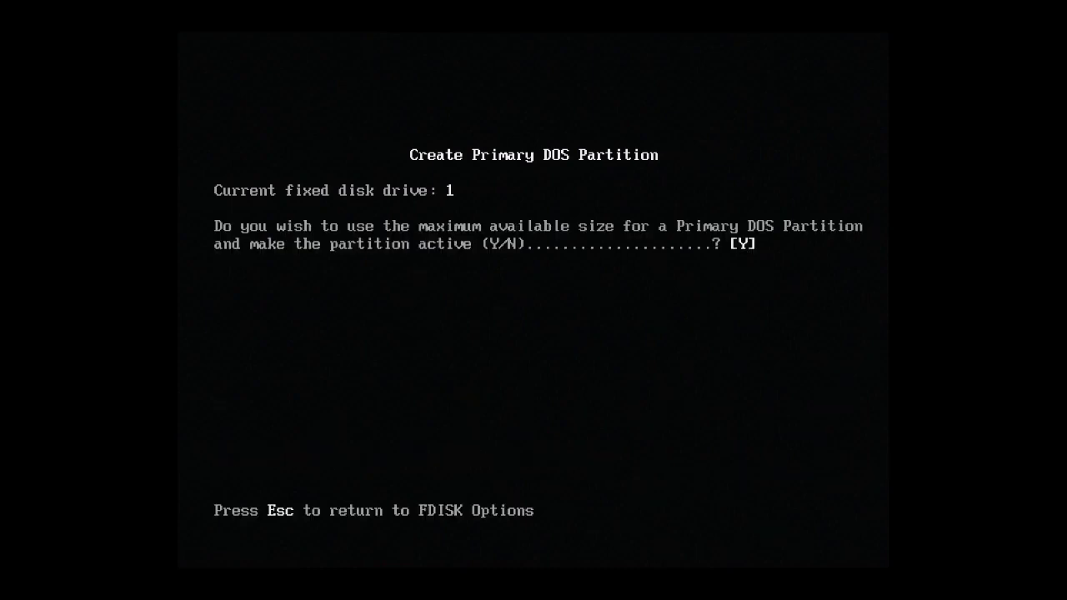
pyautogui.press('Return')
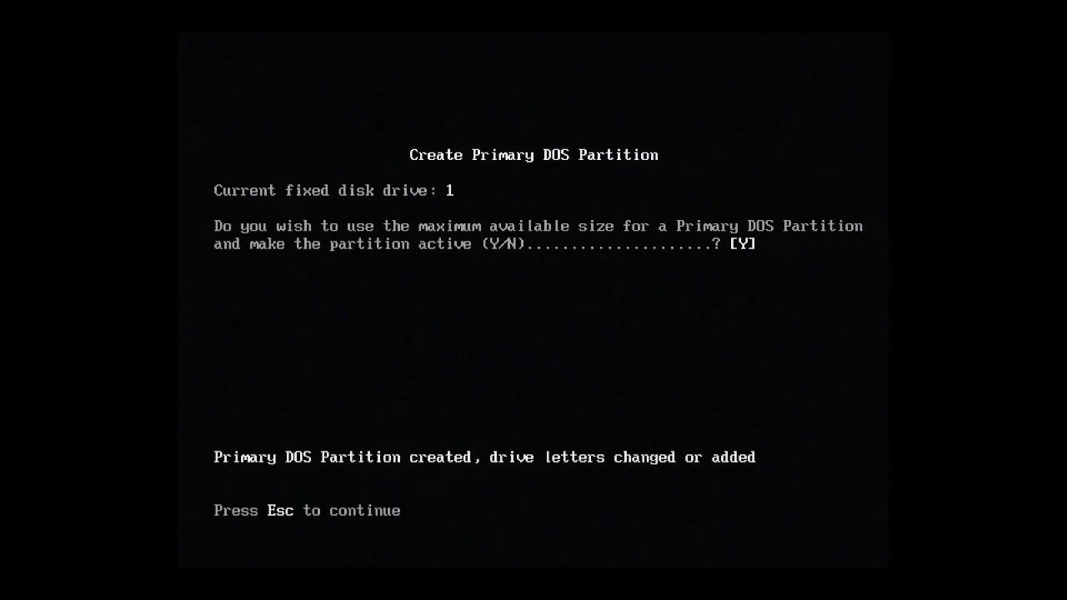
pyautogui.press('Escape')
# Step: Check the active partition with FDISK's Set active partition option and exit FDISK
pyautogui.write('2')
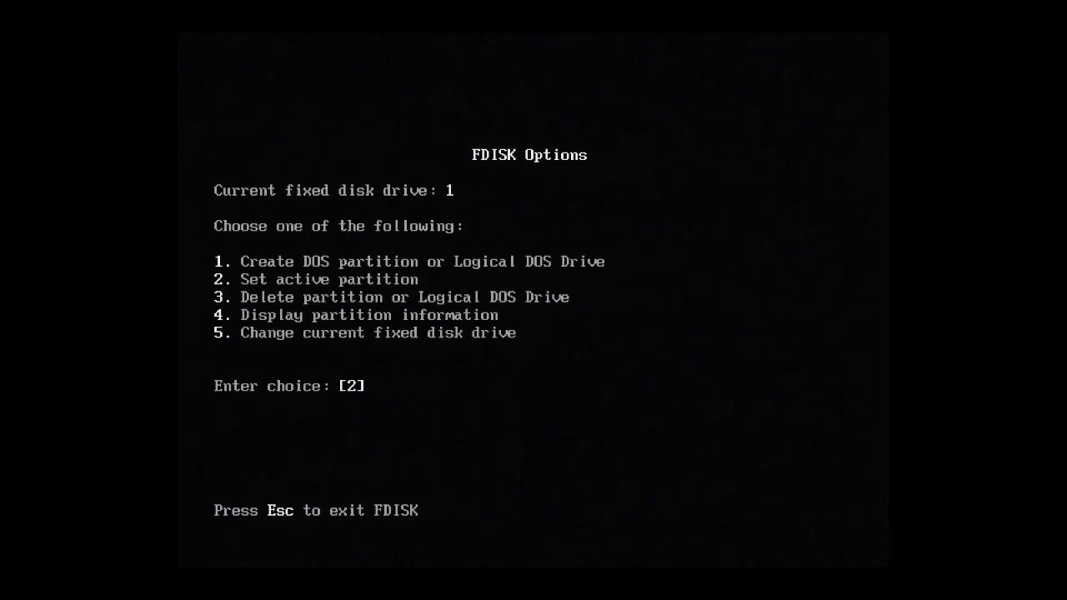
pyautogui.press('Return')
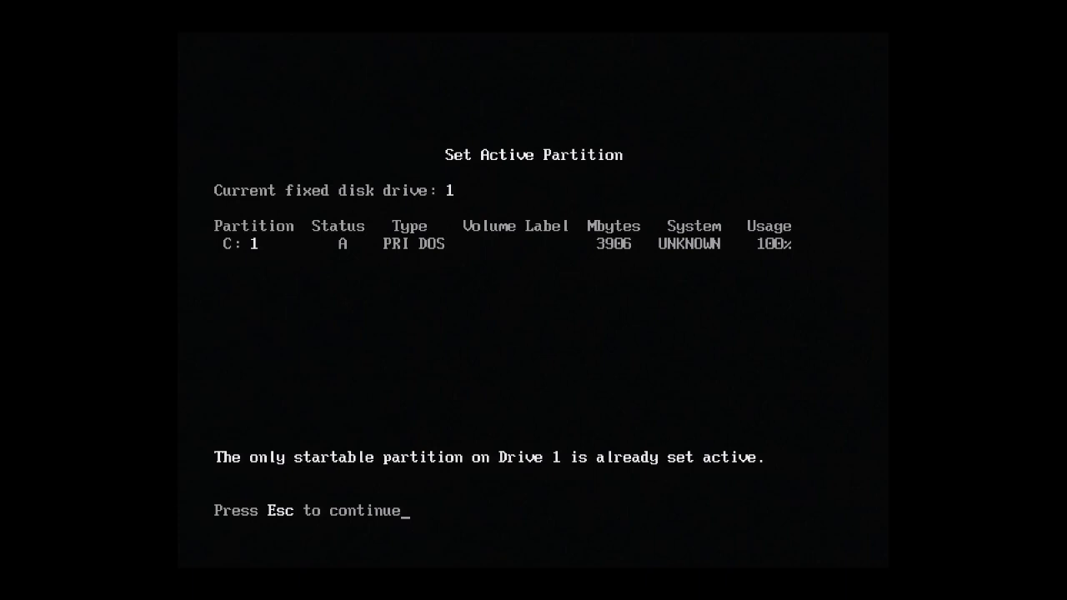
pyautogui.press('Escape')
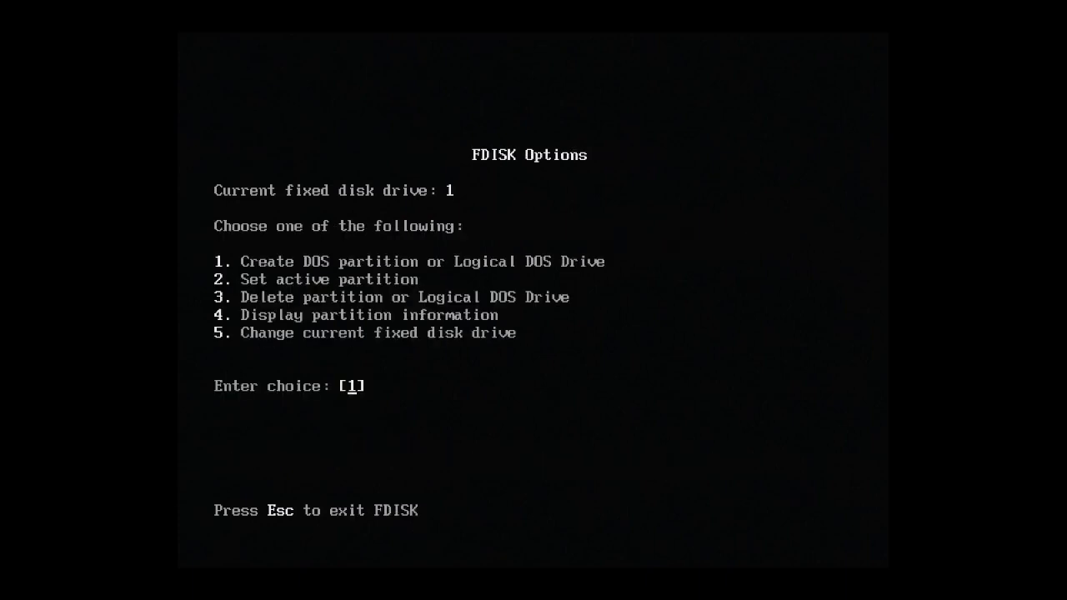
pyautogui.press('Escape')
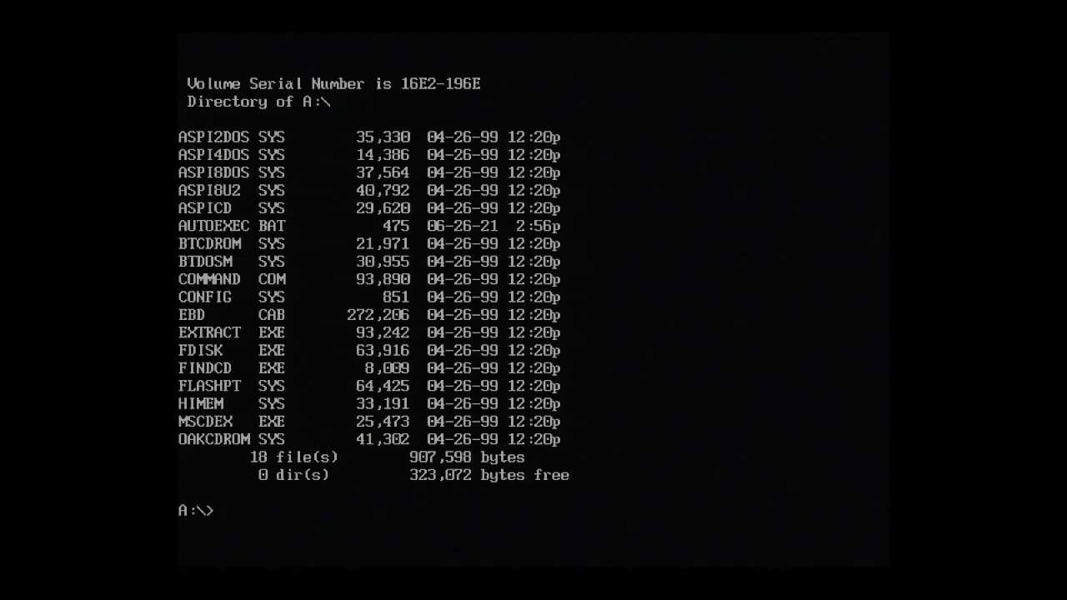
# Step: Switch to drive D: and list the contents of its root and of the win98 directory
pyautogui.write('d:')
pyautogui.press('Return')
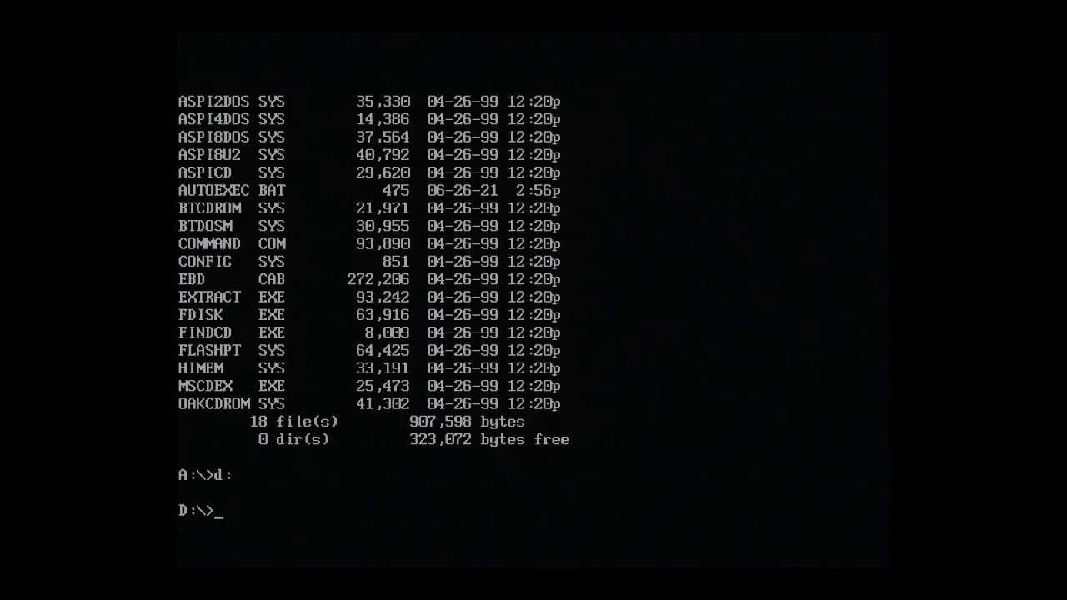
pyautogui.write('dir')
pyautogui.press('Return')
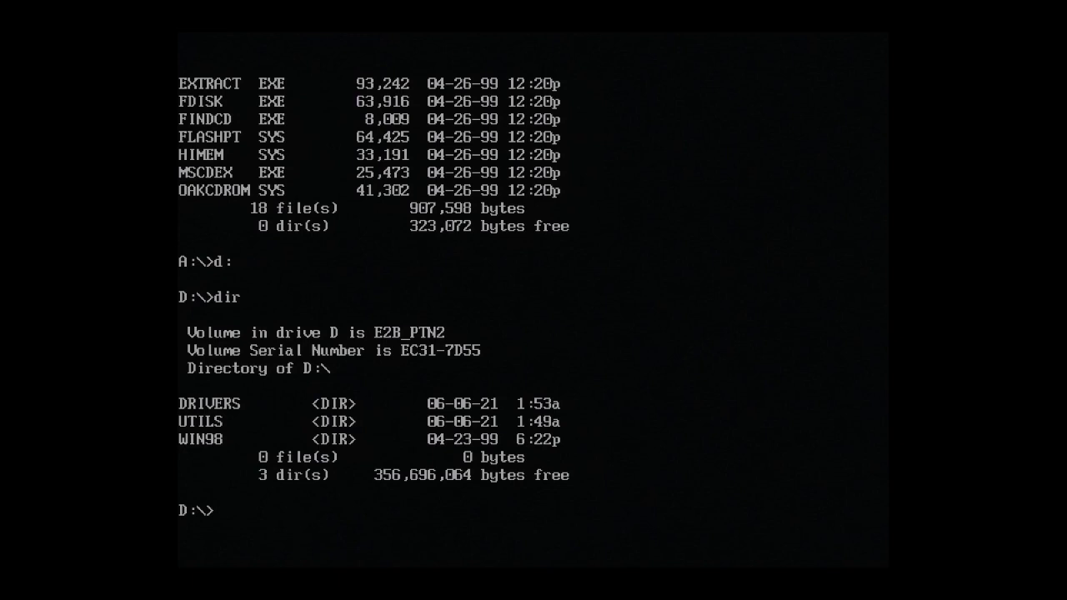
pyautogui.write('cd win98')
pyautogui.press('Return')
pyautogui.write('dir')
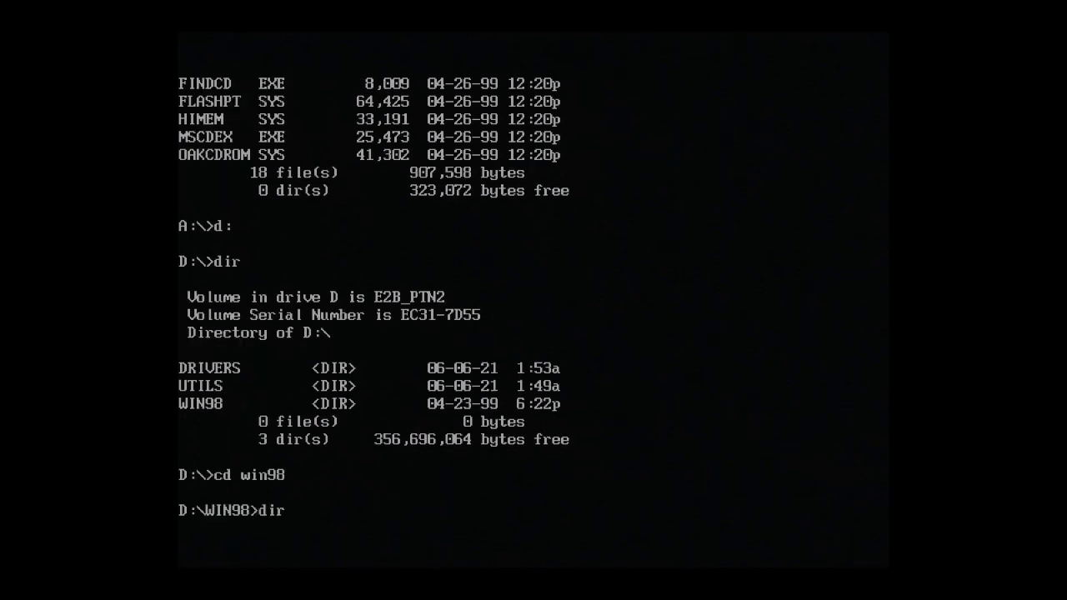
pyautogui.press('Return')
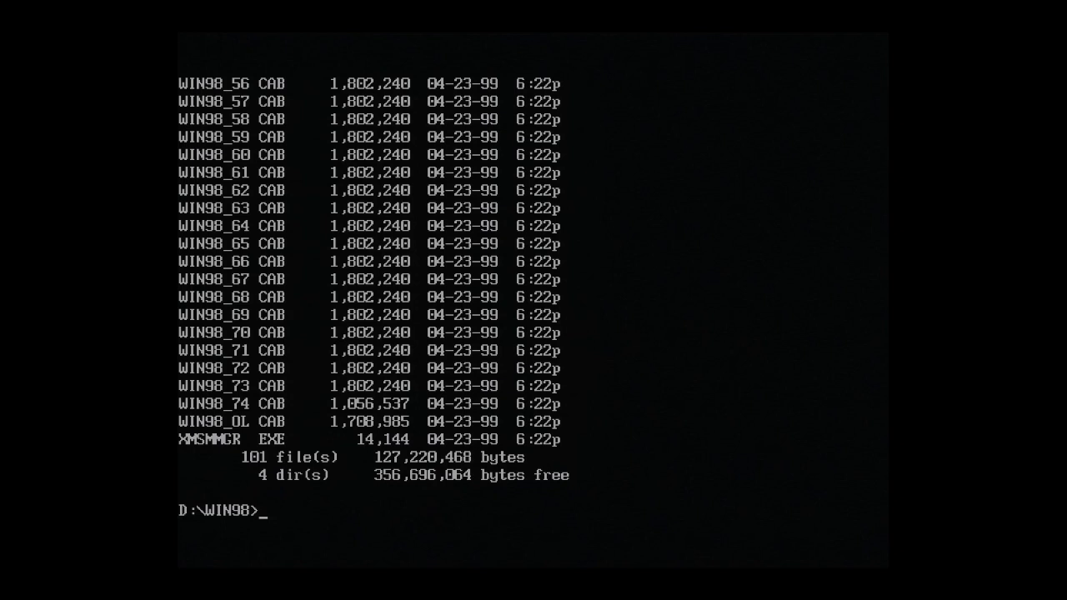
# Step: Format drive C: and give it the volume label WIN98
pyautogui.write('format c:')
pyautogui.press('Return')
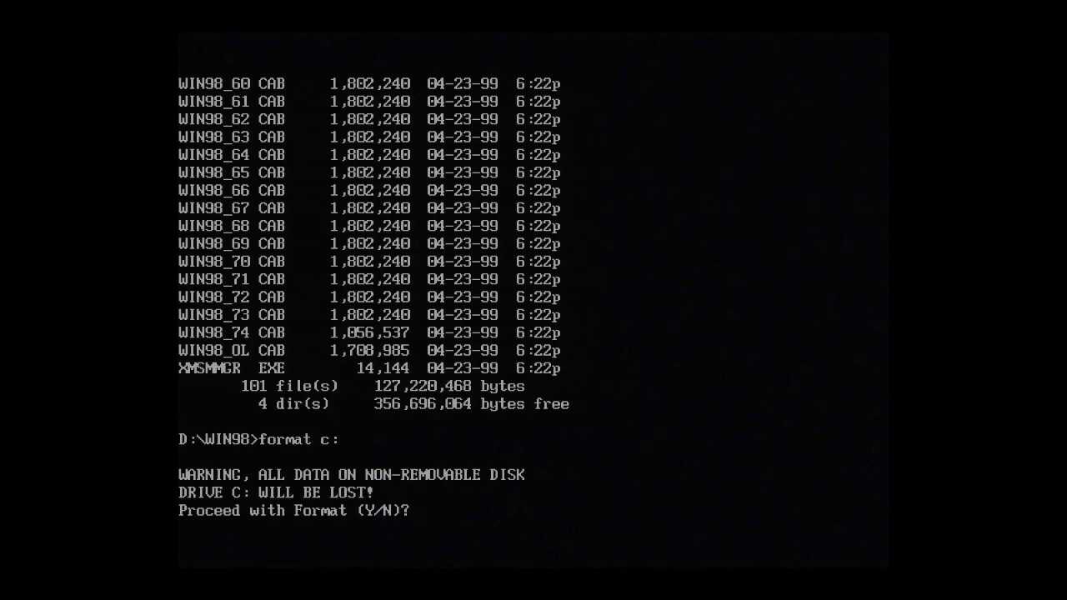
pyautogui.write('y')
pyautogui.press('Return')
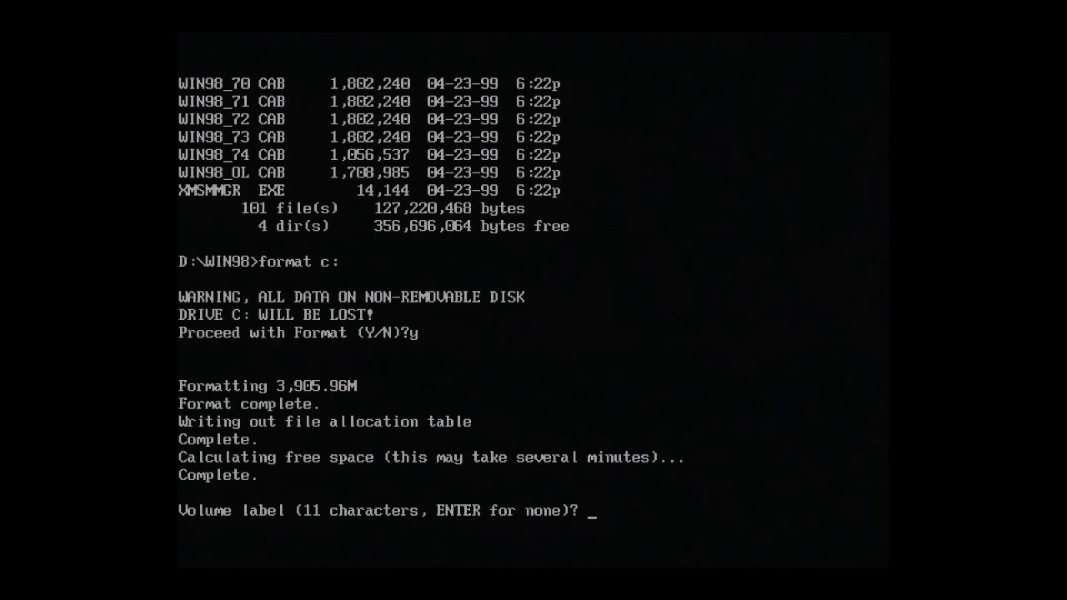
pyautogui.write('WIN98')
pyautogui.press('Return')
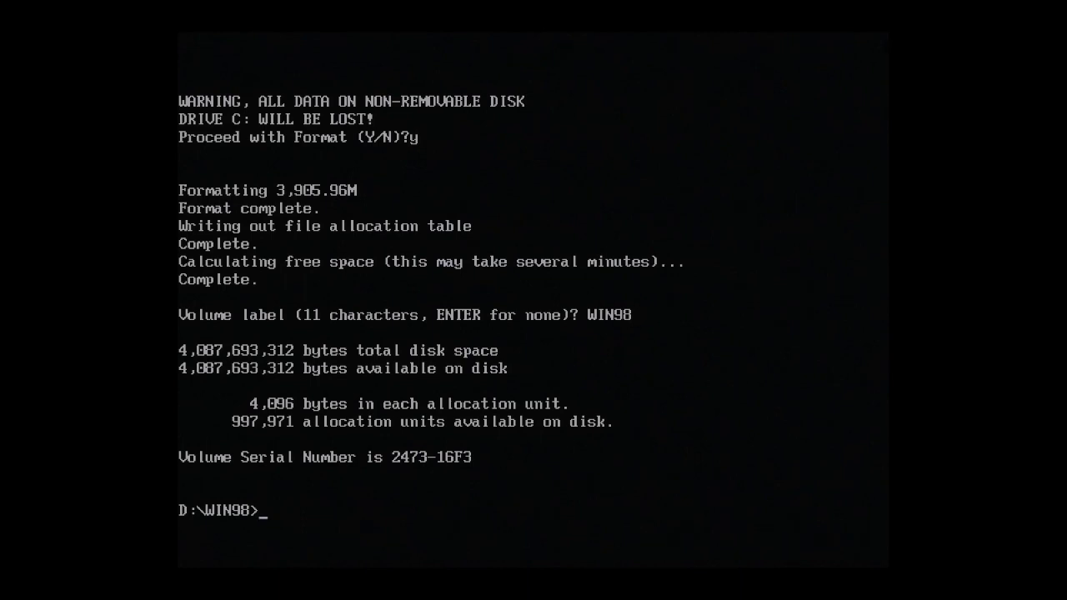
# Step: Create the directory C:\WIN98 and copy all files from D:\WIN98 into it
pyautogui.write('md c:\\WIN98')
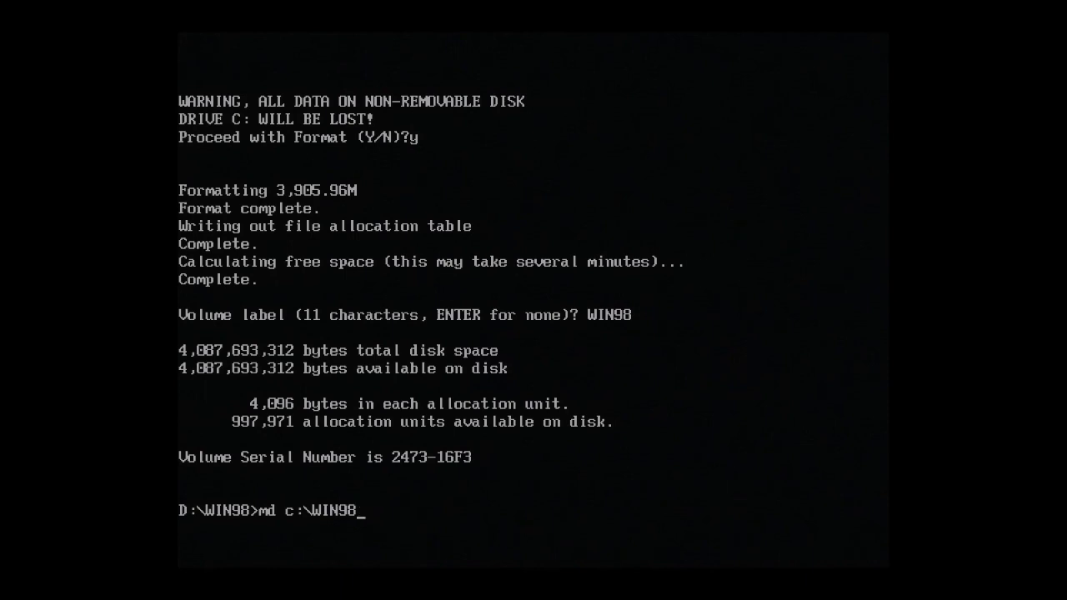
pyautogui.press('Return')
pyautogui.write('cop')
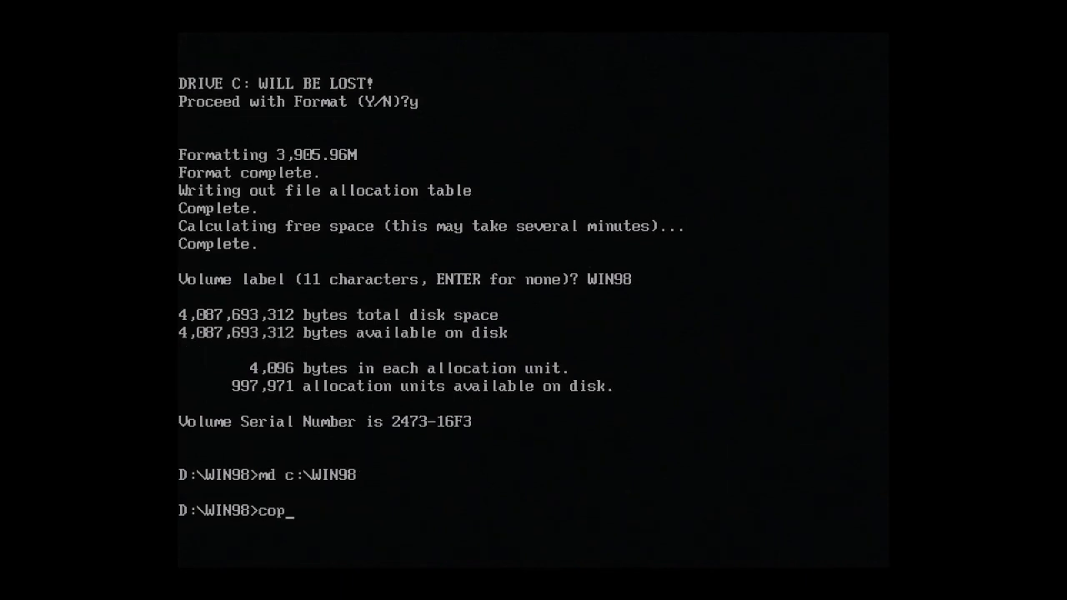
pyautogui.write('y *.* c:\\WI')
pyautogui.write('N98')
pyautogui.press('Return')
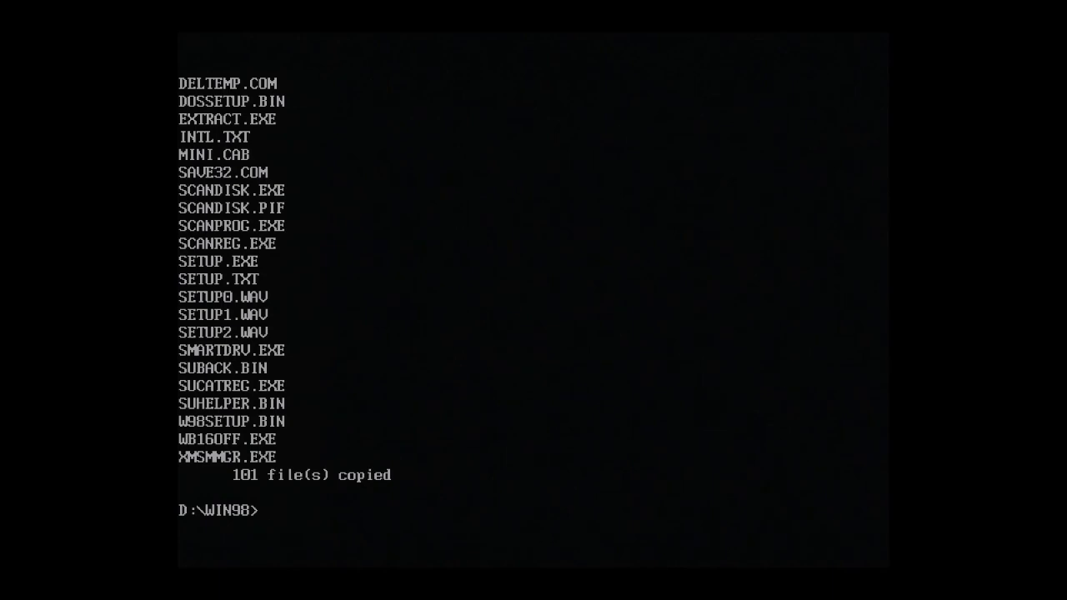
# Step: Return to the root of D:, list its contents, and copy all files from D:\DRIVERS into a new C:\DRIVERS directory
pyautogui.write('cd ..')
pyautogui.press('Return')
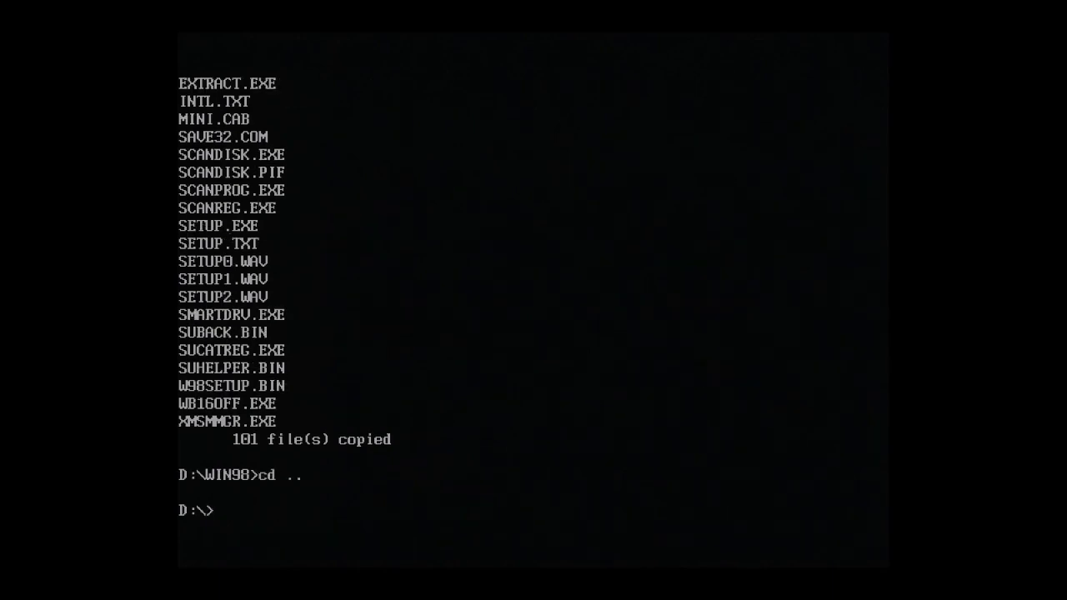
pyautogui.write('dir')
pyautogui.press('Return')
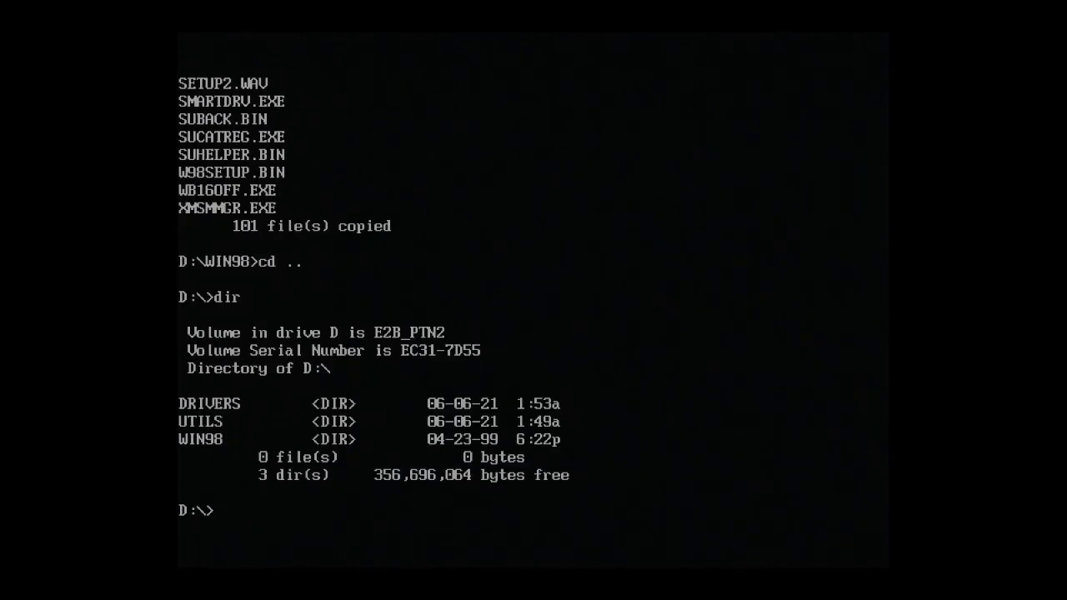
pyautogui.write('md c:\\DRIVERS')
pyautogui.press('Return')
pyautogui.write('copy d:\\DRIVERS\\*.* c:\\DRIVERS')
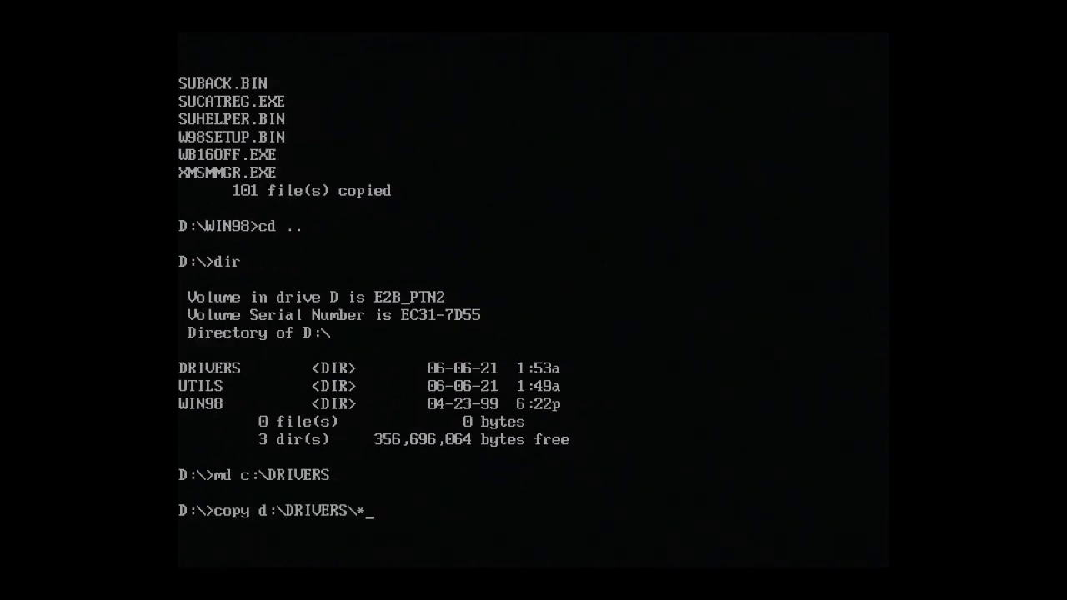
pyautogui.press('Return')
# Step: Create the directory C:\UTILS and copy all files from D:\UTILS into it
pyautogui.write('md c:\\UTILS')
pyautogui.press('Return')
pyautogui.write('copy d:\\UTILS\\*.* c:\\UTILS')
pyautogui.press('Return')
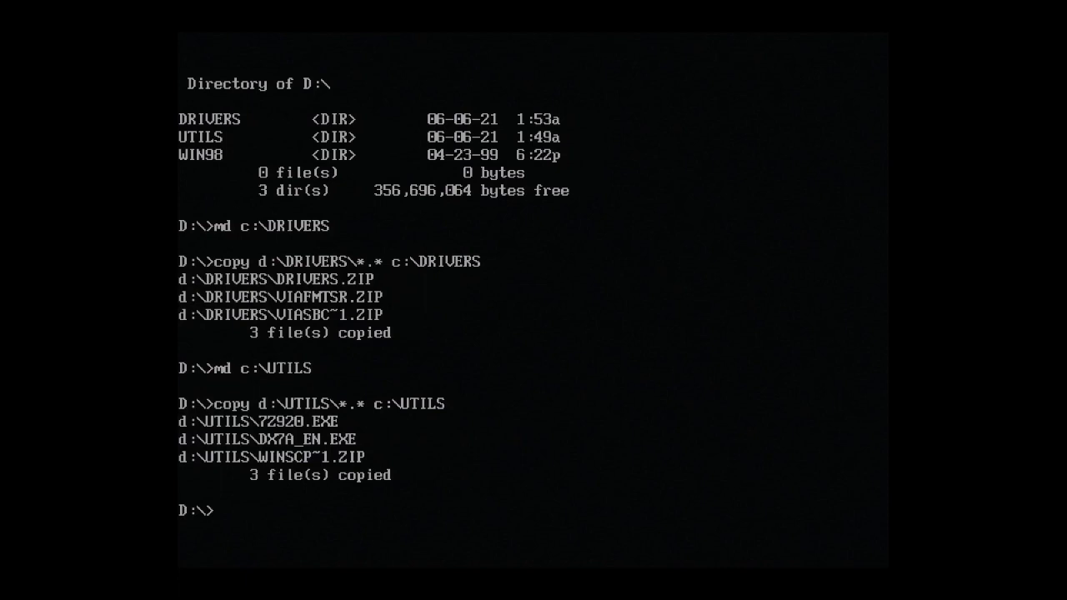
# Step: Run Windows 98 Setup from C:\WIN98, let it perform the routine system check, exit ScanDisk and continue past the welcome message
pyautogui.write('c:')
pyautogui.press('Return')
pyautogui.write('cd win')
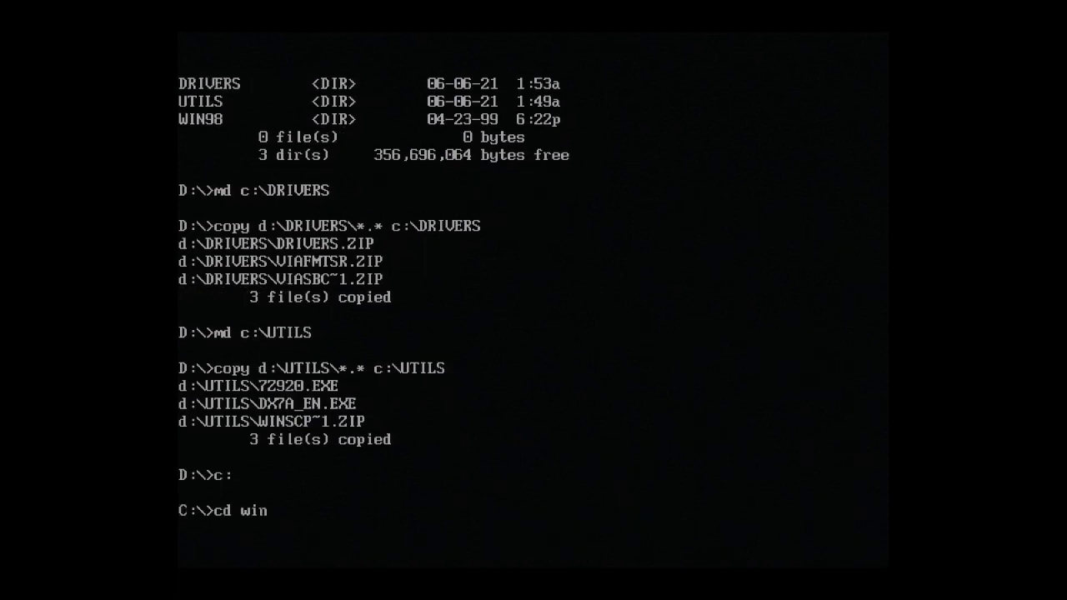
pyautogui.write('98')
pyautogui.press('Return')
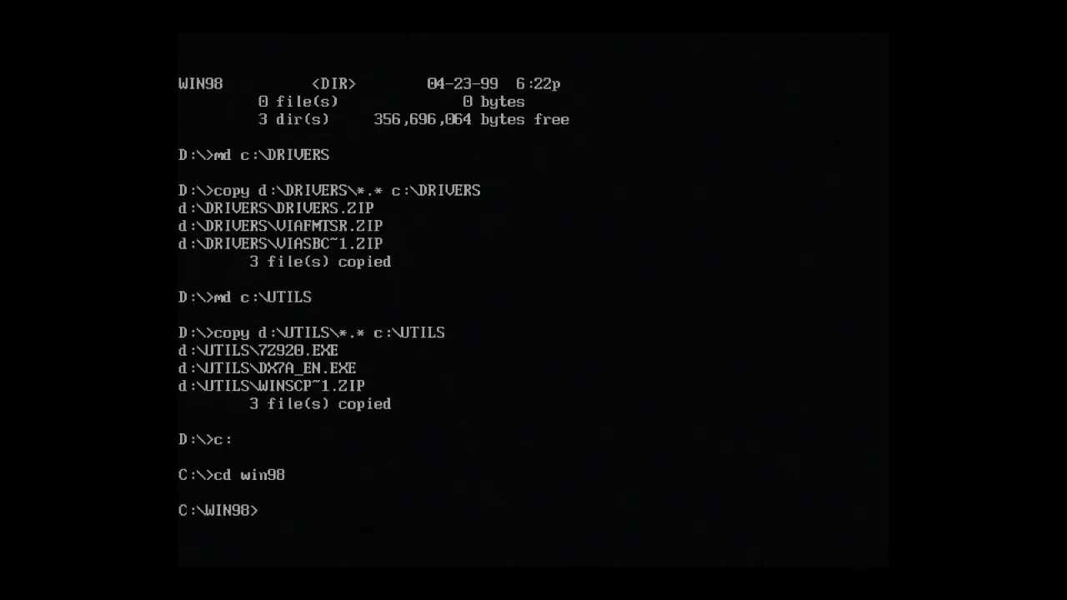
pyautogui.write('setup')
pyautogui.press('Return')
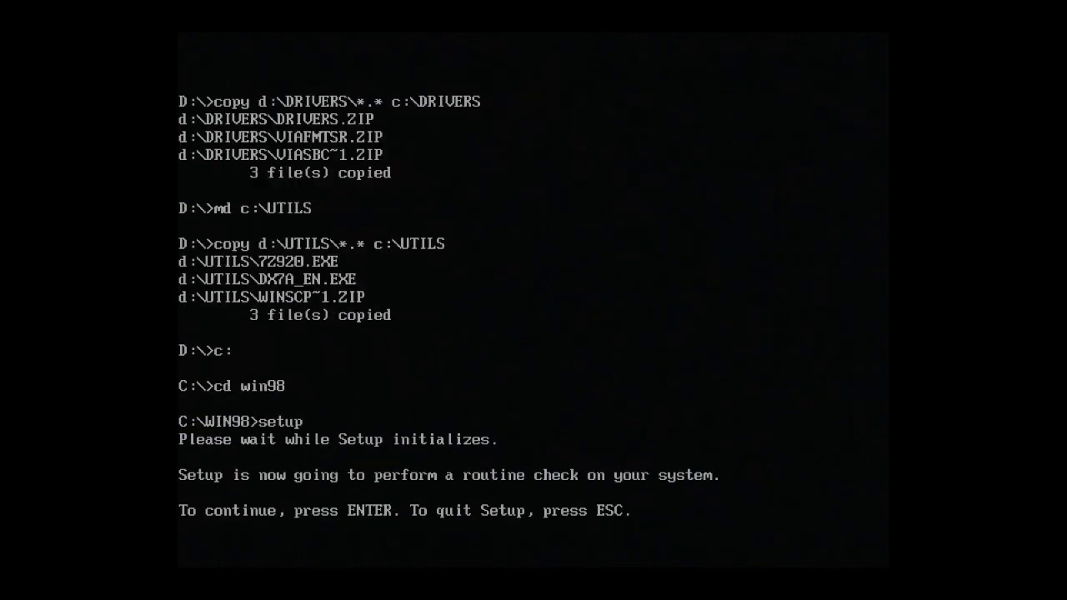
pyautogui.press('Return')
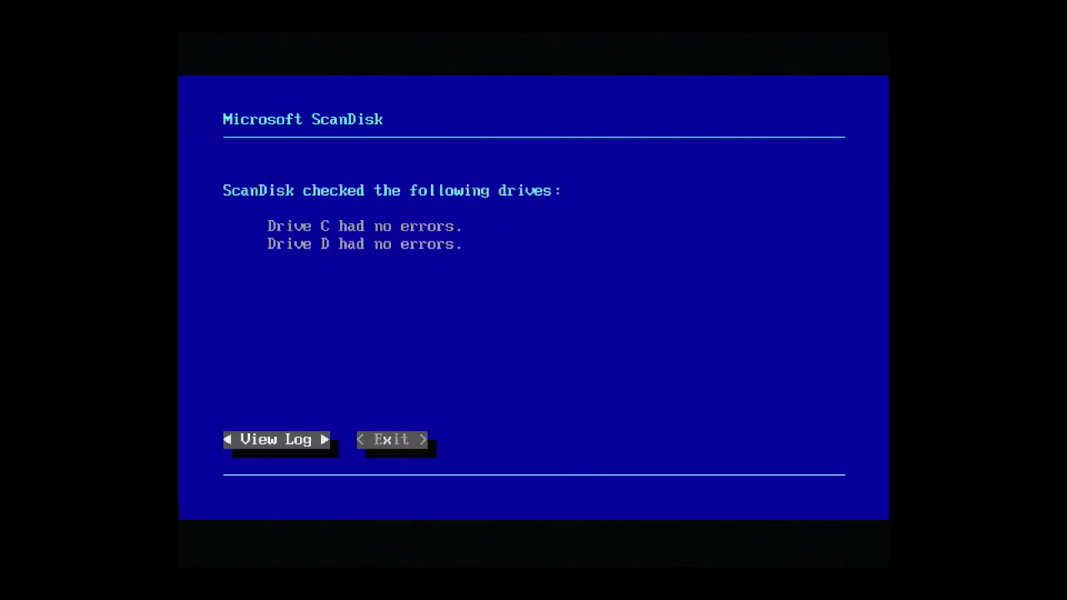
pyautogui.press('Tab')
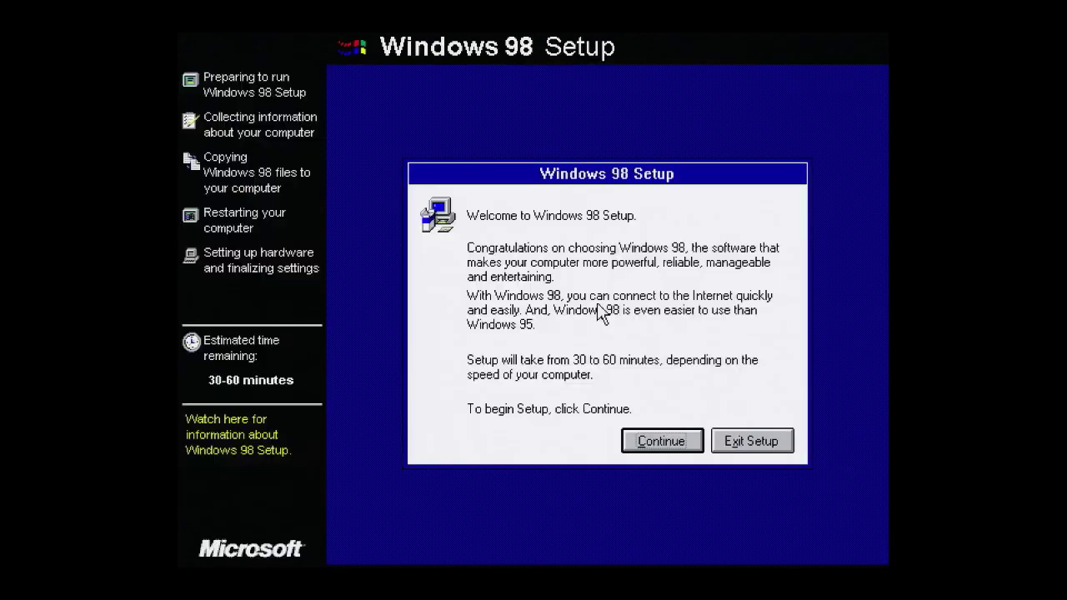
pyautogui.click(668, 434)
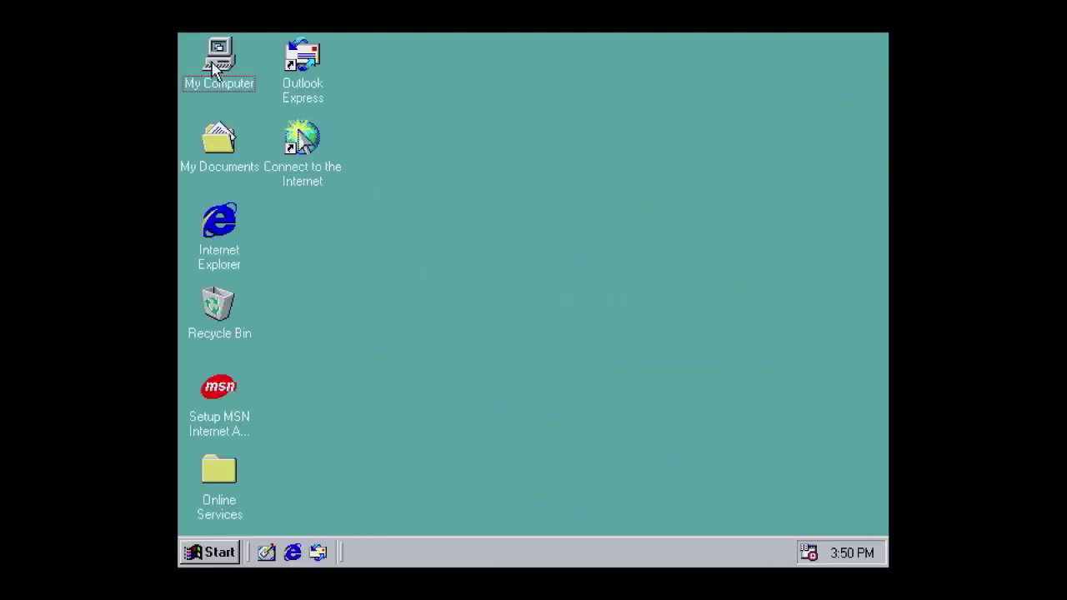
# Step: Install 7-Zip 9.20 from the Utils folder on drive C: into C:\Program Files\7-Zip
pyautogui.doubleClick(214, 70)
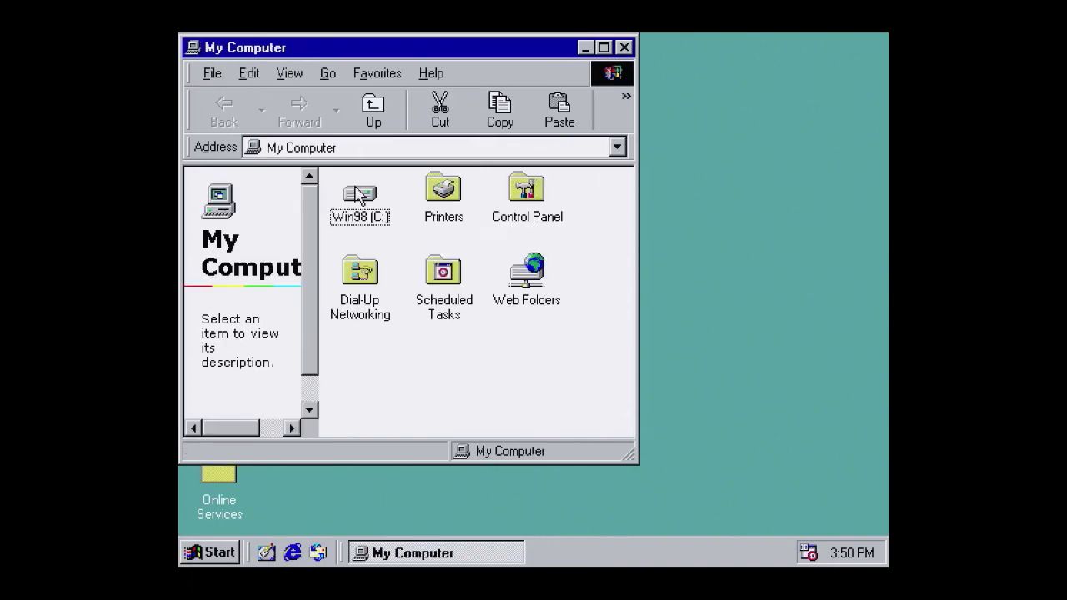
pyautogui.doubleClick(358, 196)
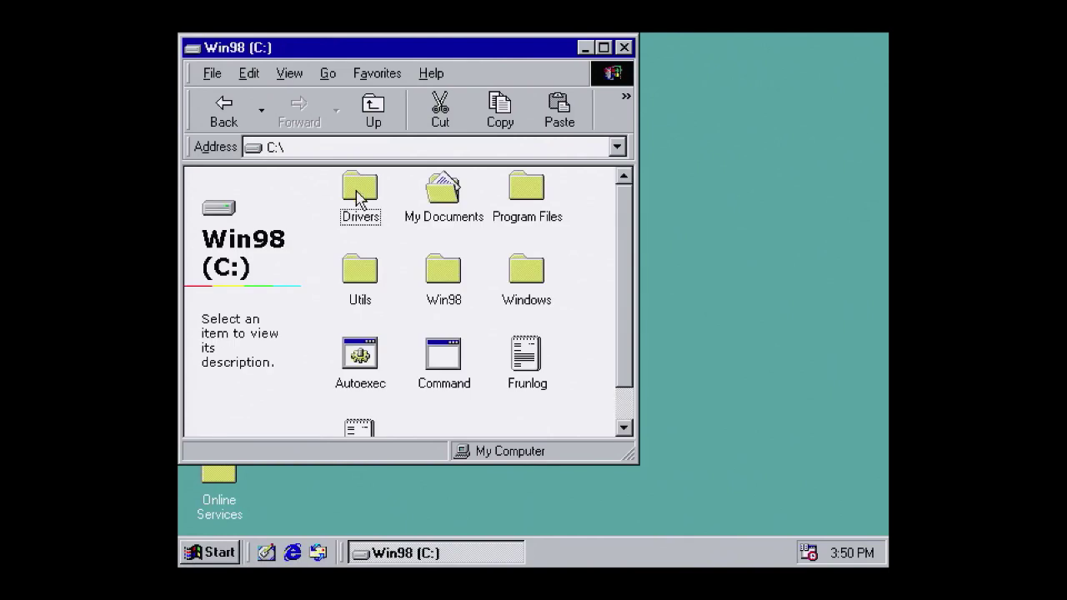
pyautogui.doubleClick(358, 280)
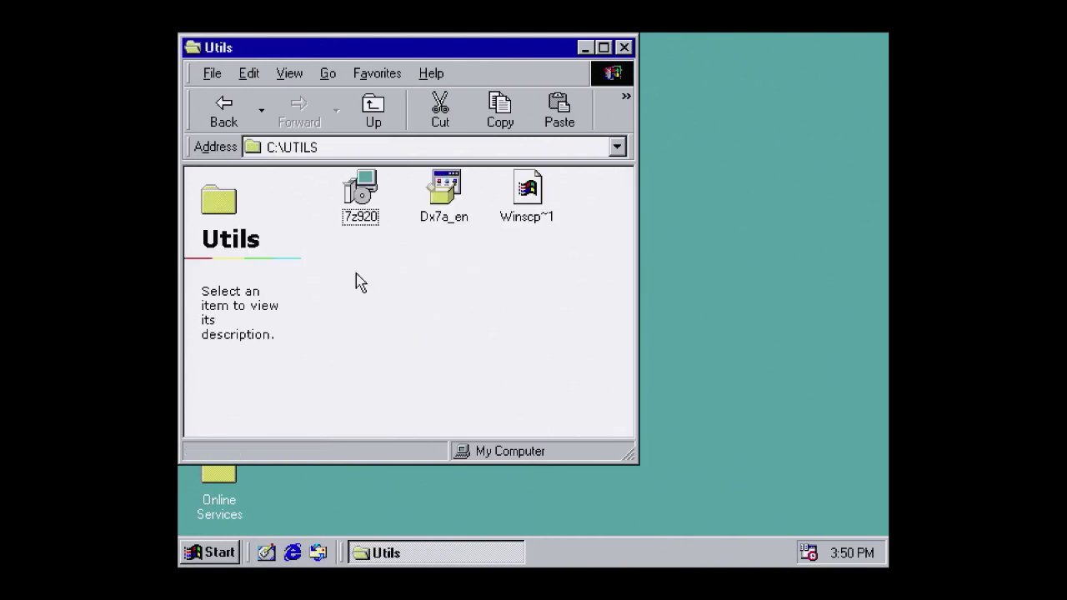
pyautogui.doubleClick(364, 202)
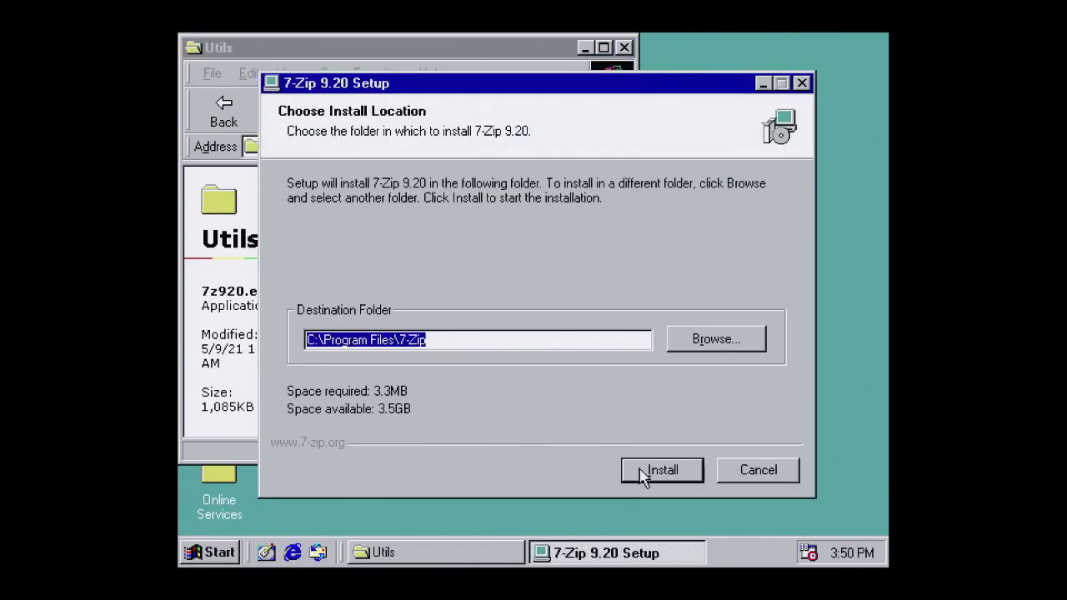
pyautogui.click(641, 473)
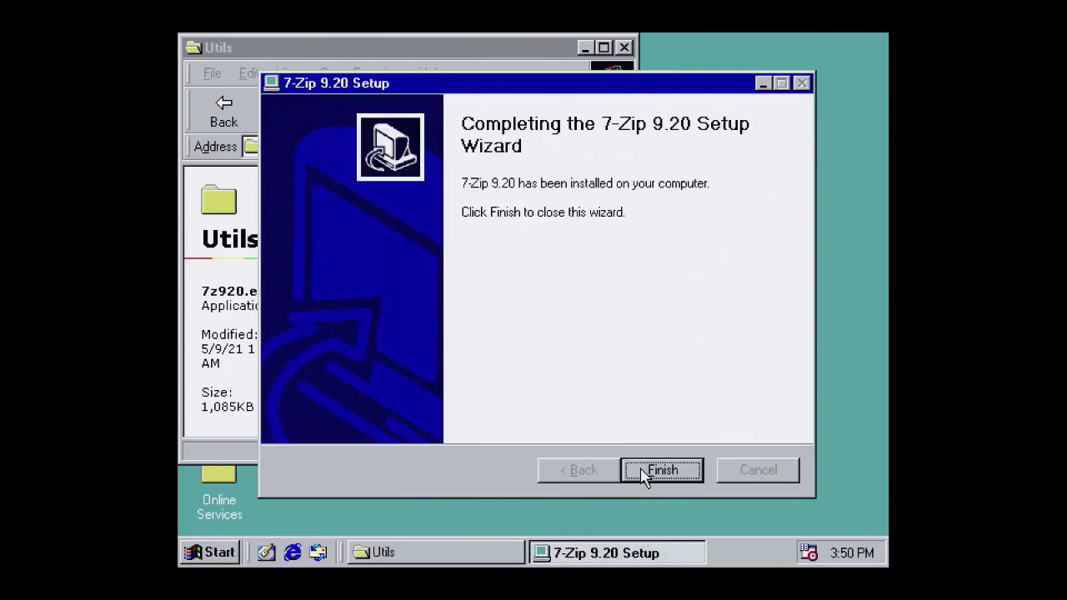
pyautogui.click(646, 471)
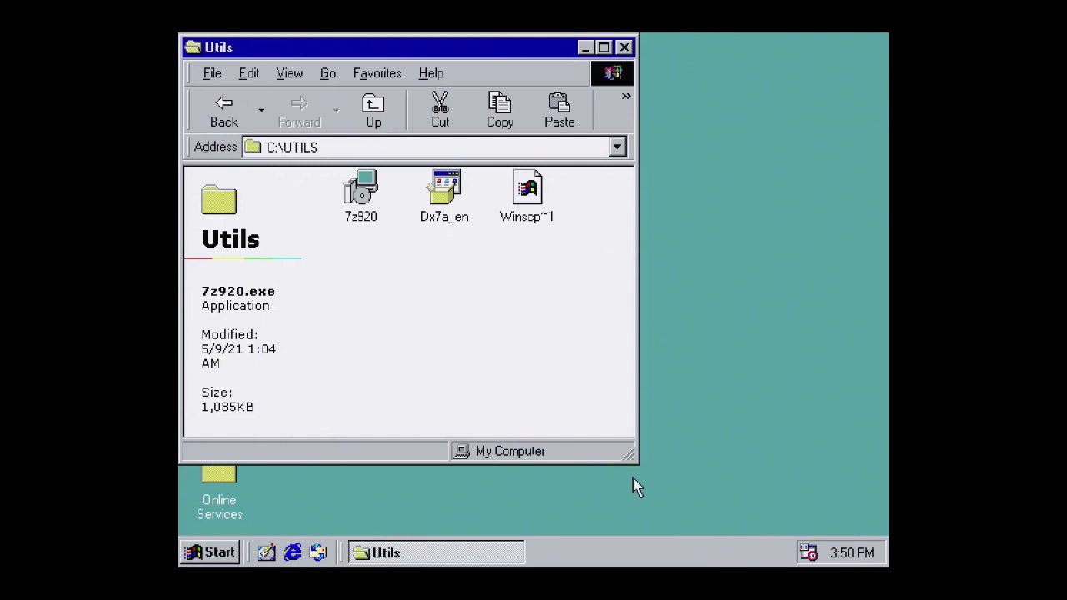
# Step: Extract Drivers.zip in C:\DRIVERS with 7-Zip to its own DRIVERS\ subfolder
pyautogui.click(381, 127)
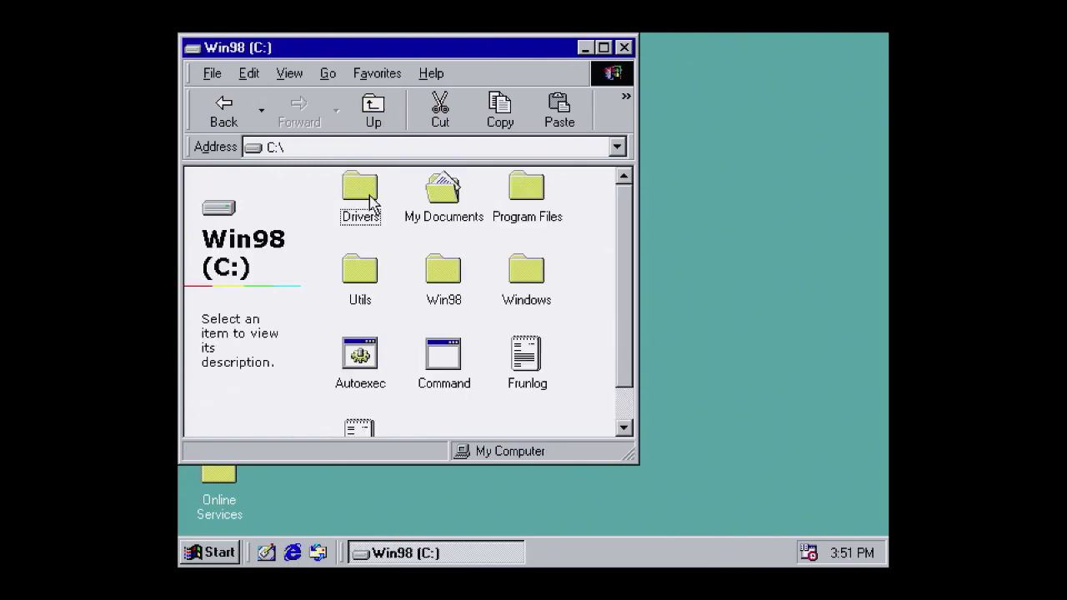
pyautogui.doubleClick(370, 203)
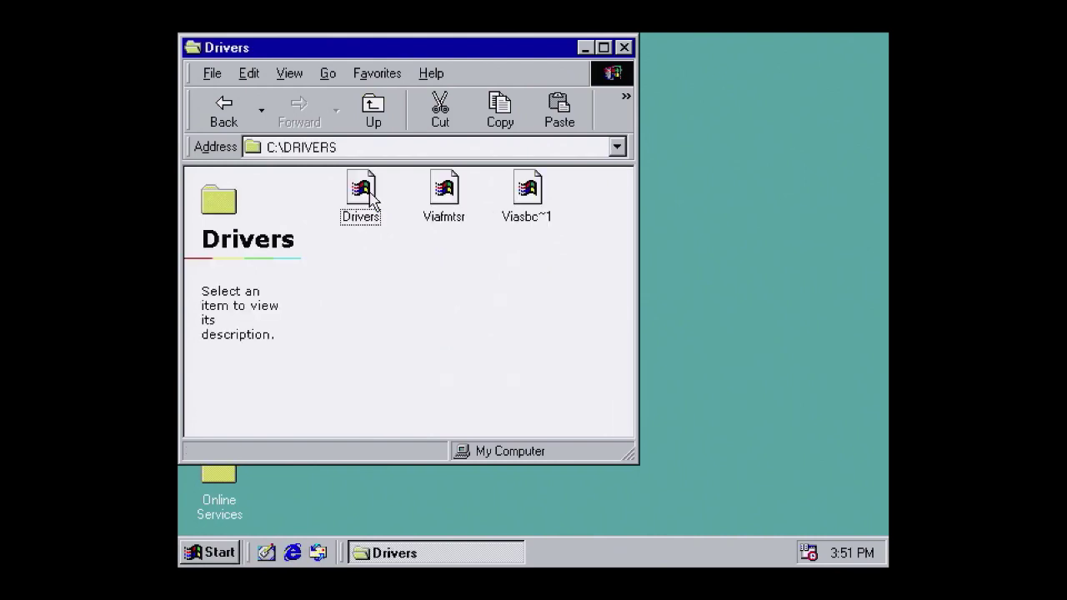
pyautogui.click(370, 199)
pyautogui.rightClick(369, 191)
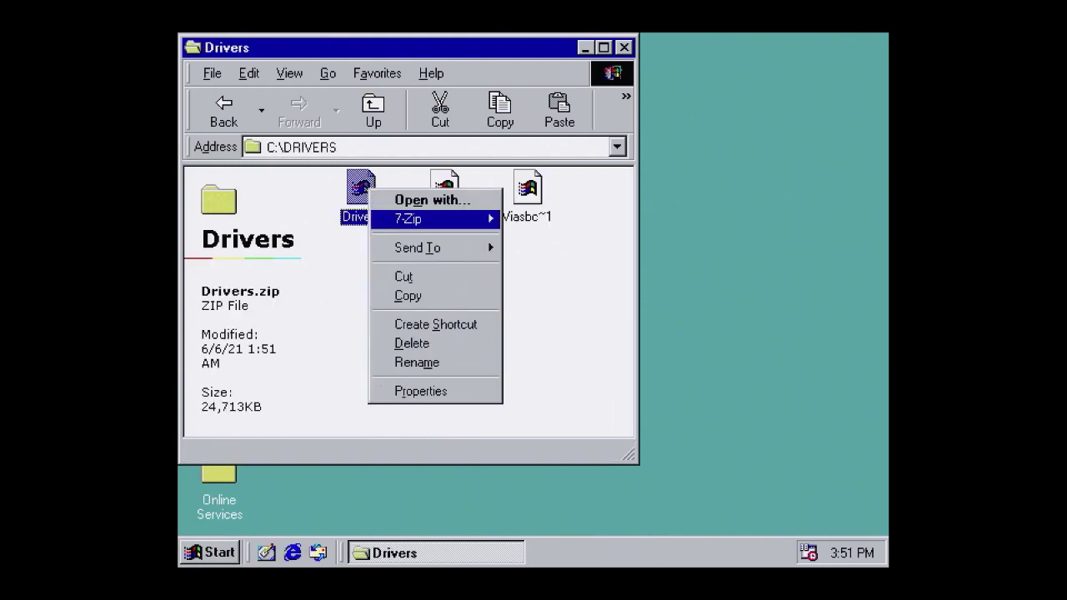
pyautogui.moveTo(396, 227)
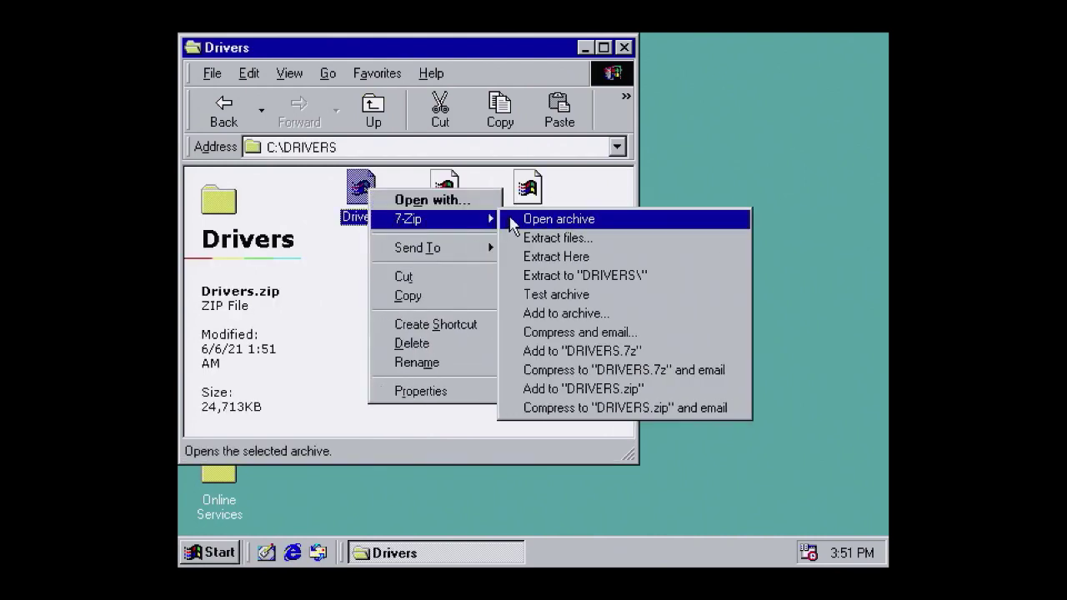
pyautogui.click(531, 276)
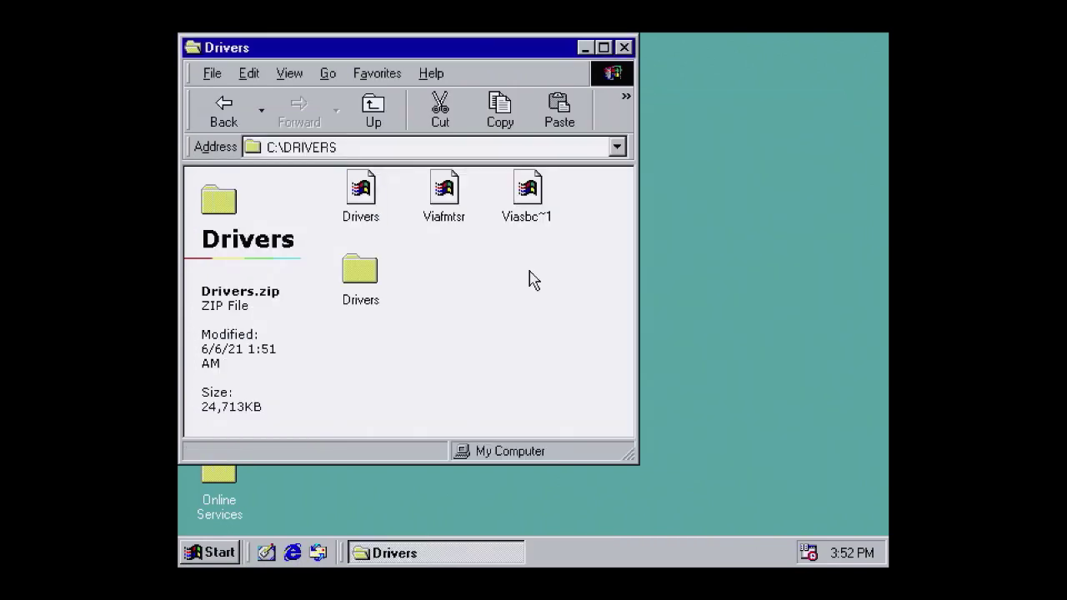
# Step: Install the IDE Hotfix Q245682 update from the extracted Drivers folder, accepting its license, and decline the restart for the new hardware
pyautogui.doubleClick(362, 269)
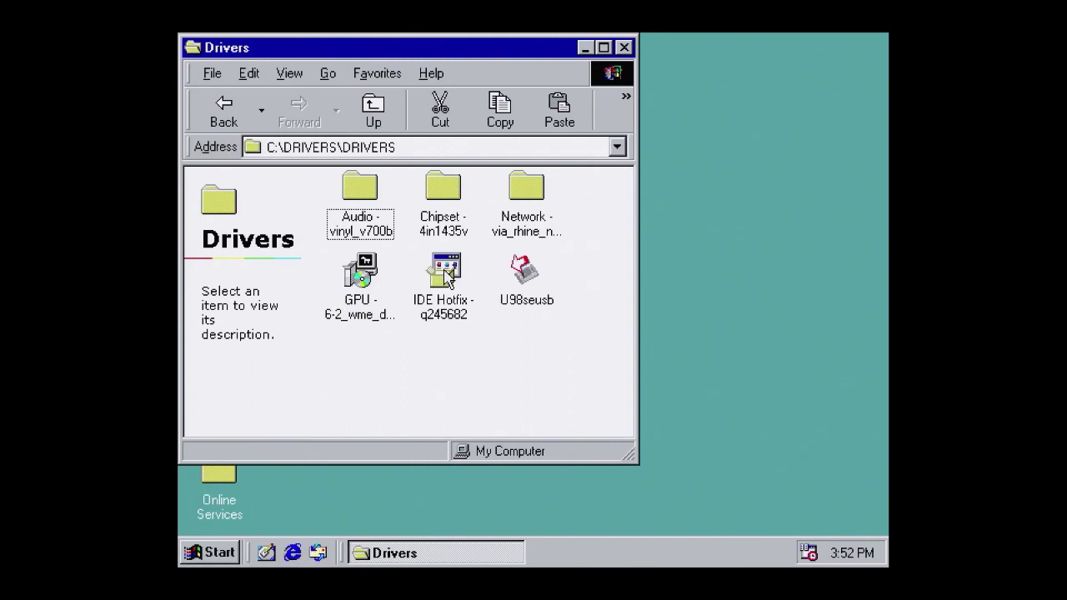
pyautogui.doubleClick(445, 273)
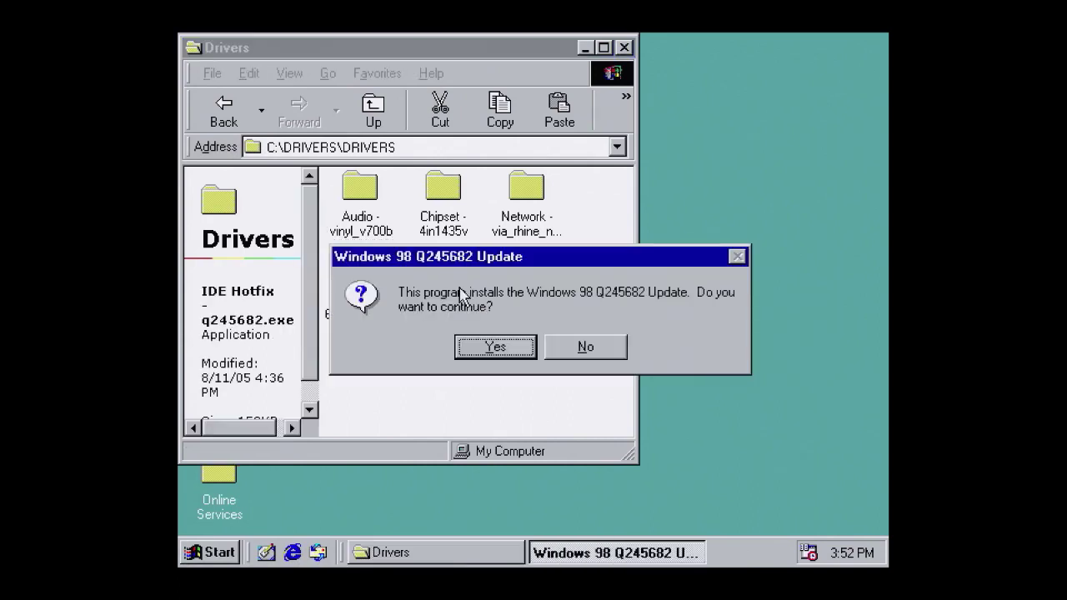
pyautogui.click(508, 342)
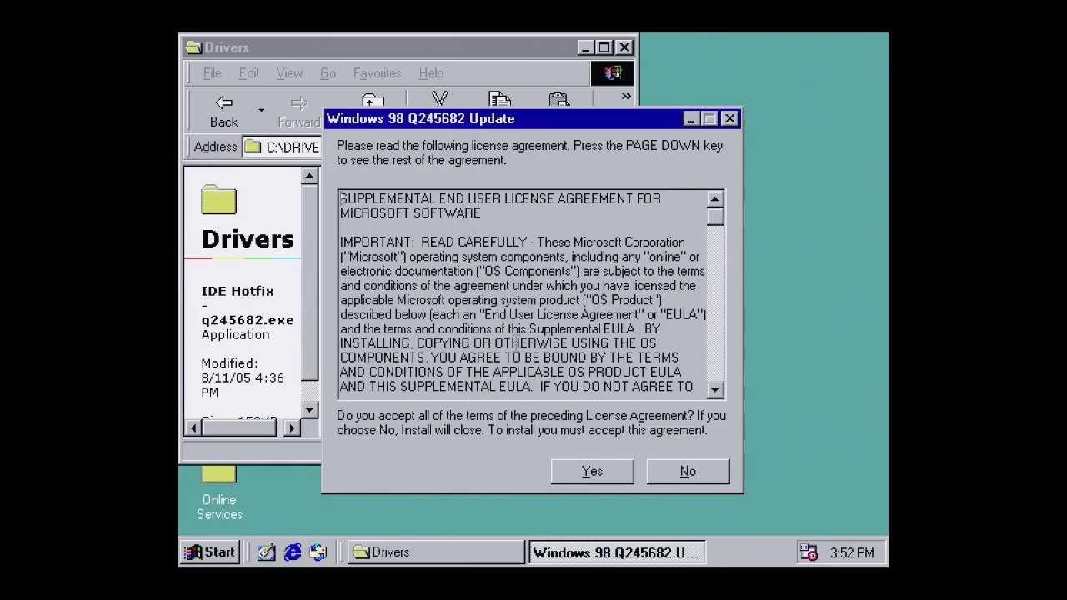
pyautogui.click(614, 472)
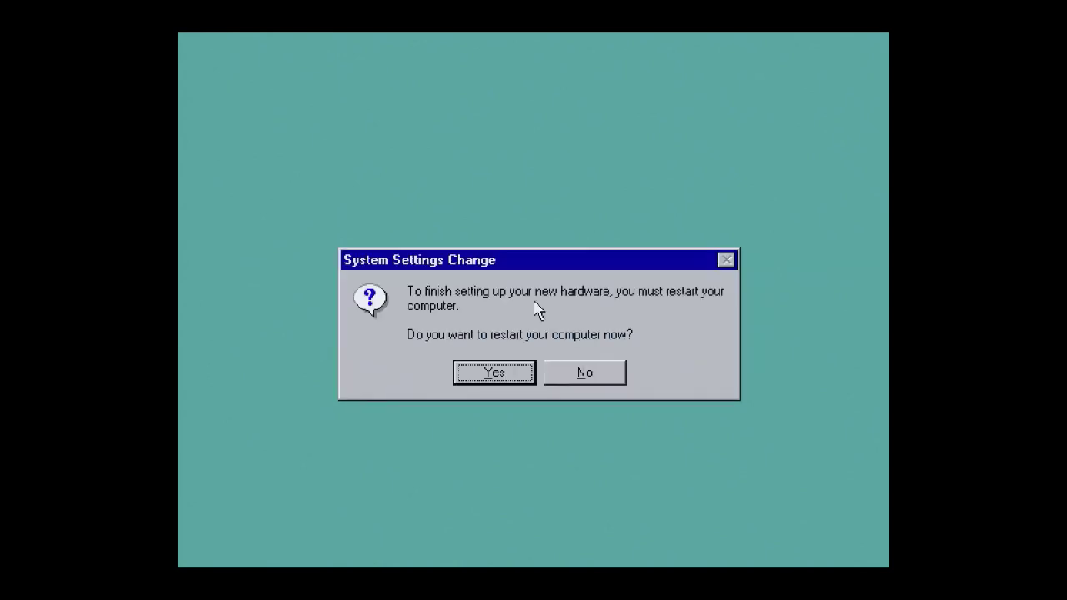
pyautogui.press('n')
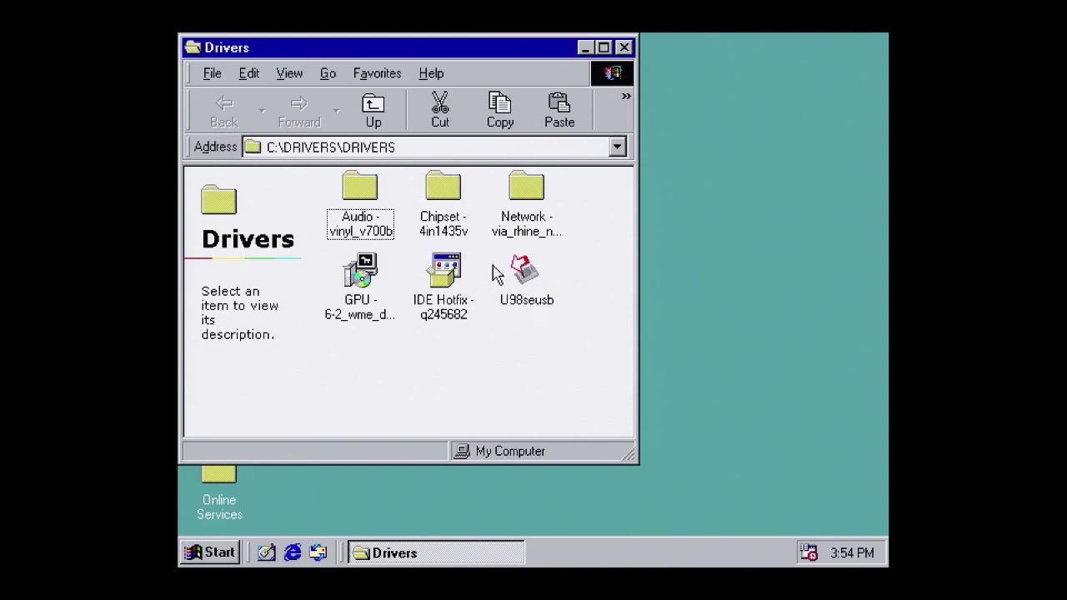
# Step: Install VIA Service Pack 4.35V from the Chipset - 4in1435v folder, accepting its README and installing the ATAPI Vendor Support Driver, and restart the computer
pyautogui.doubleClick(443, 192)
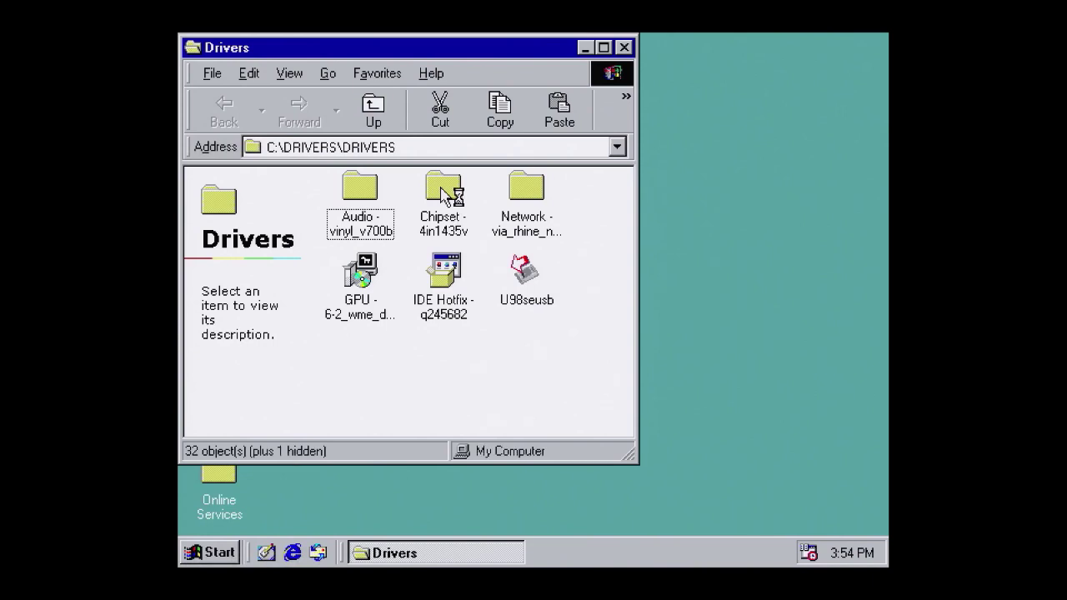
pyautogui.moveTo(631, 210); pyautogui.dragTo(629, 379)
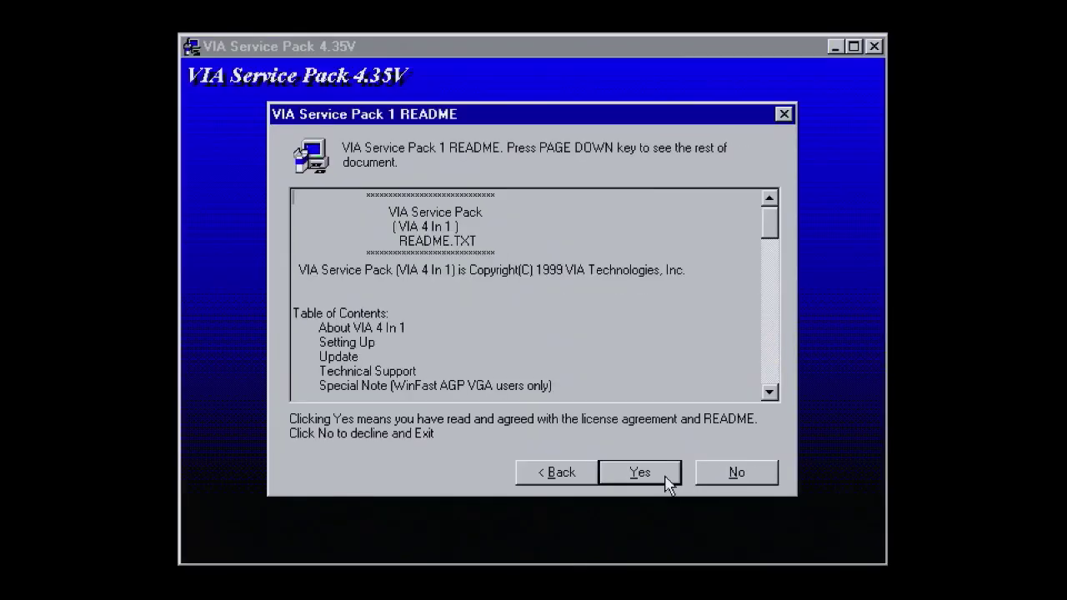
pyautogui.click(665, 473)
pyautogui.click(666, 478)
pyautogui.click(666, 478)
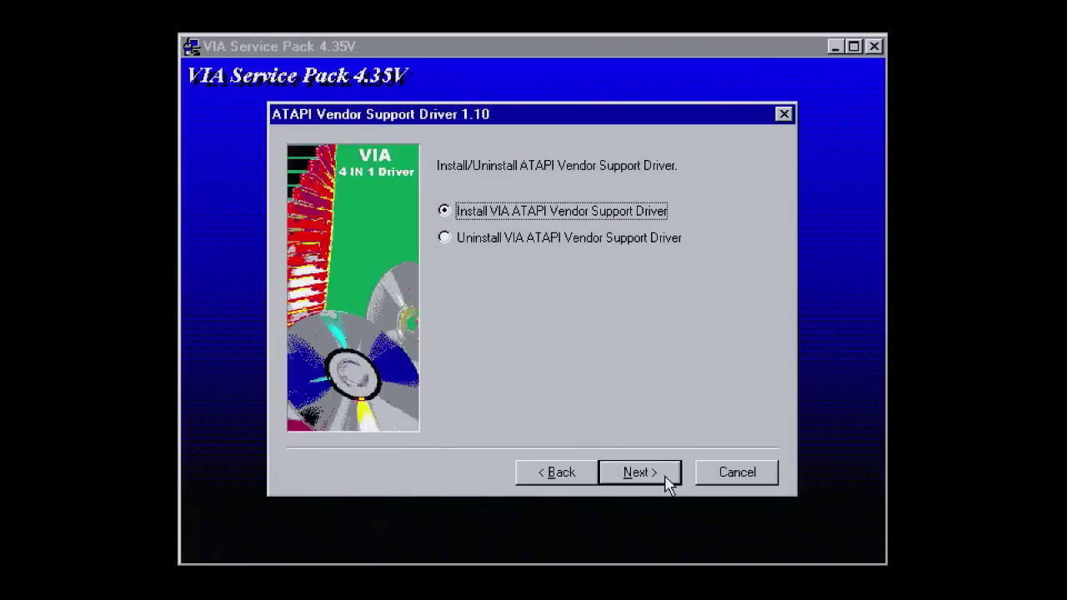
pyautogui.click(666, 478)
pyautogui.click(665, 478)
pyautogui.click(666, 479)
pyautogui.click(666, 479)
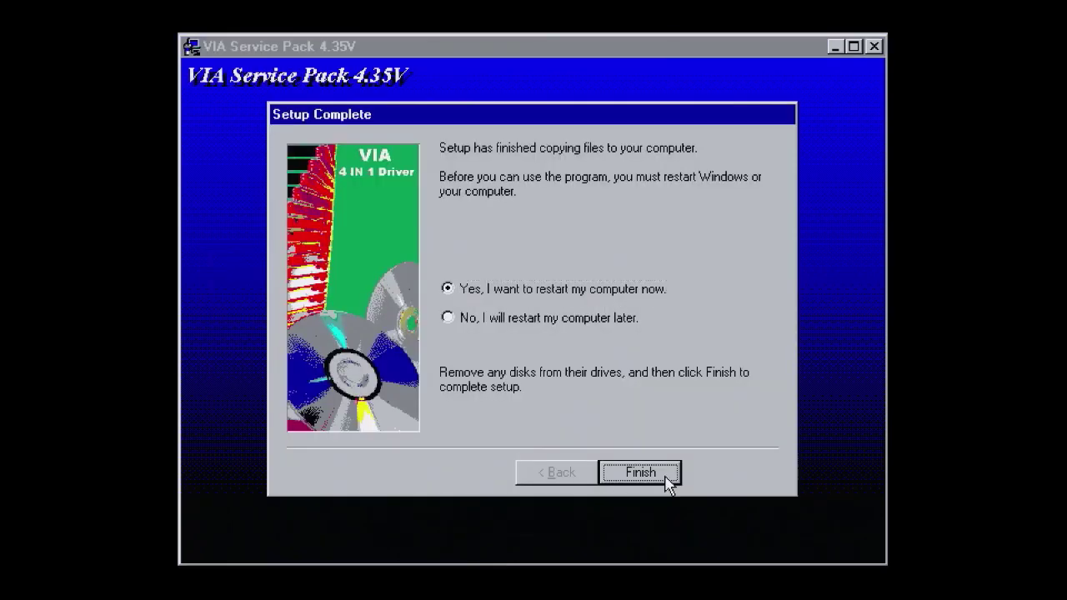
pyautogui.click(666, 478)
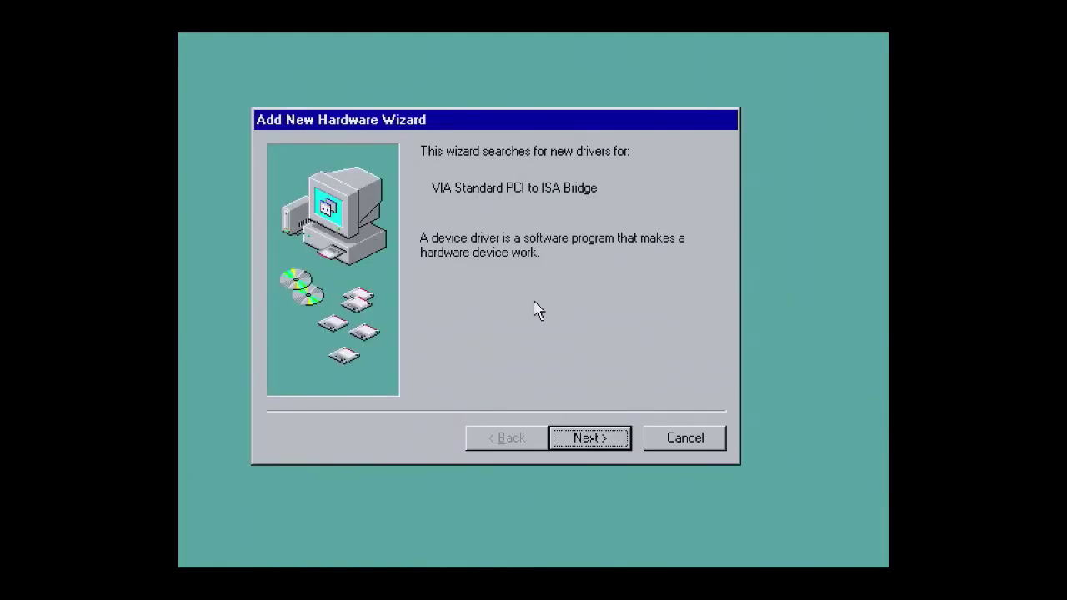
# Step: Install the best driver for the VIA Standard PCI to ISA Bridge, specifying C:\WINDOWS as the search location
pyautogui.press('Return')
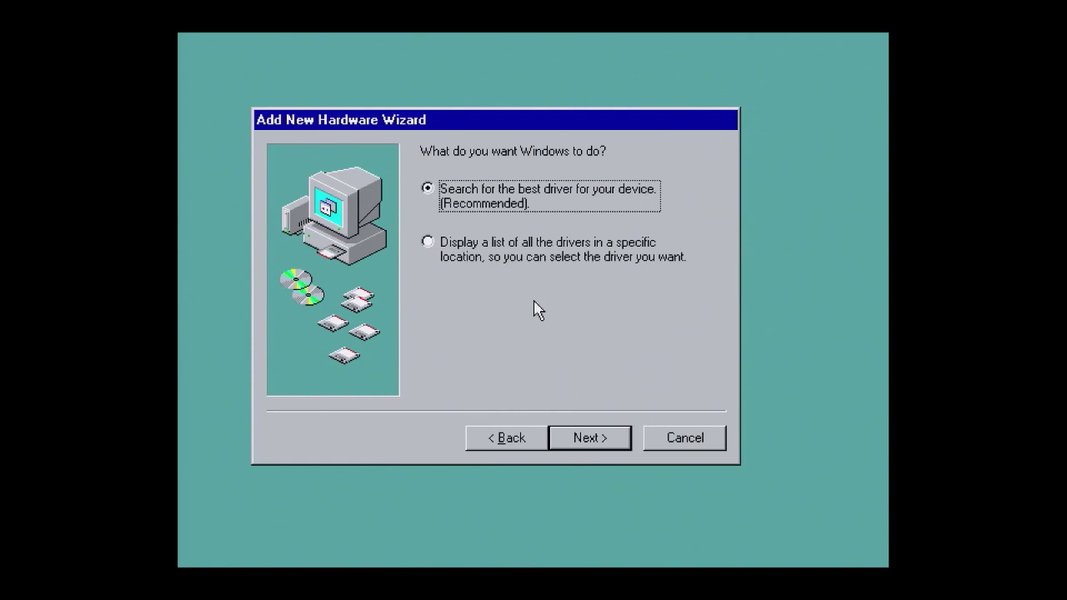
pyautogui.press('Return')
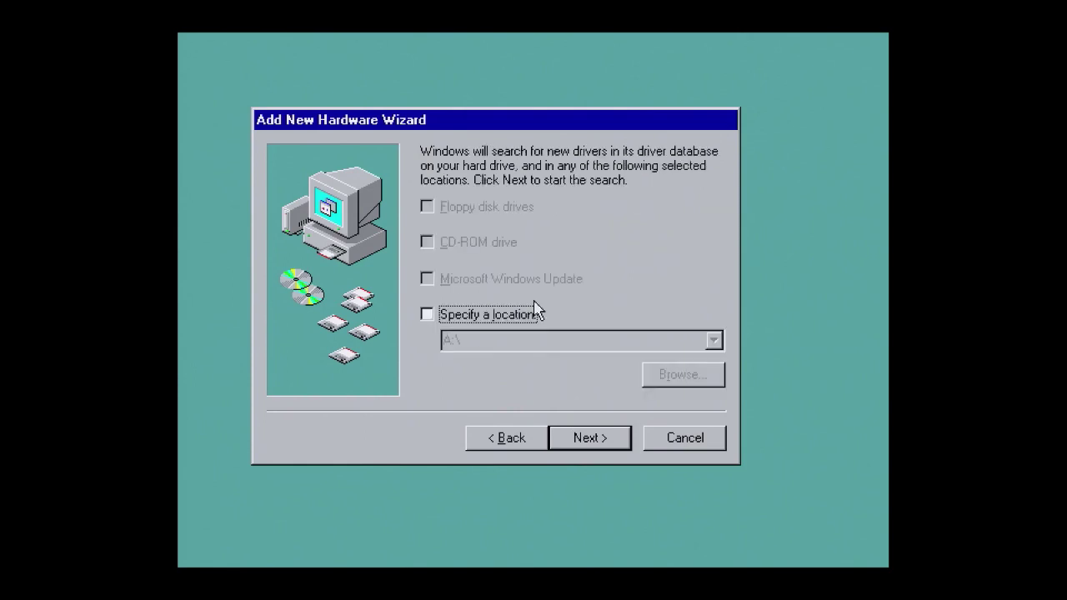
pyautogui.click(518, 315)
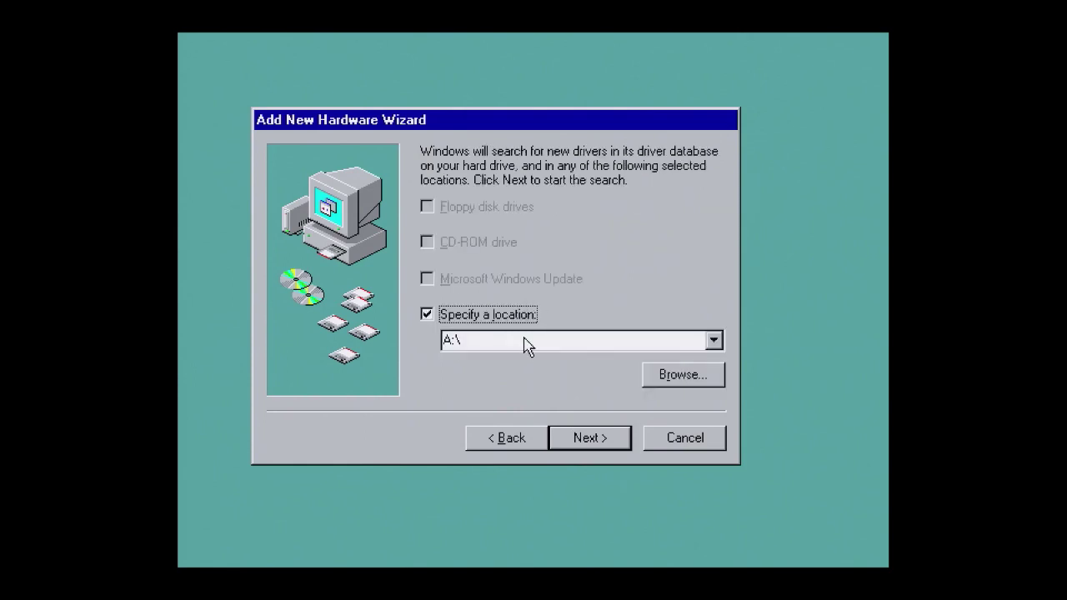
pyautogui.click(520, 339)
pyautogui.write('C:\\WINDOWS')
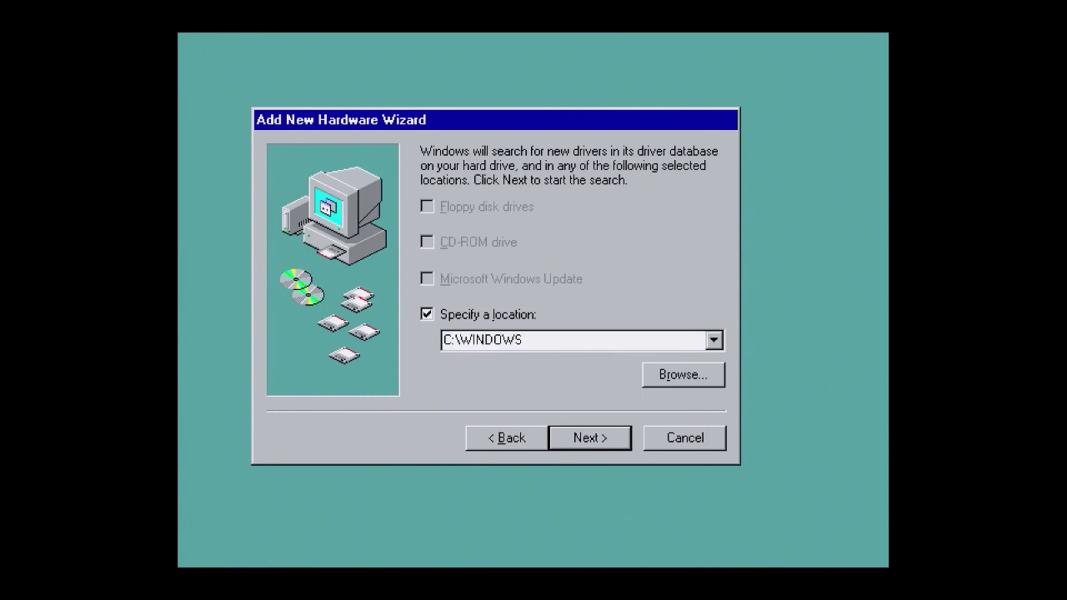
pyautogui.press('Return')
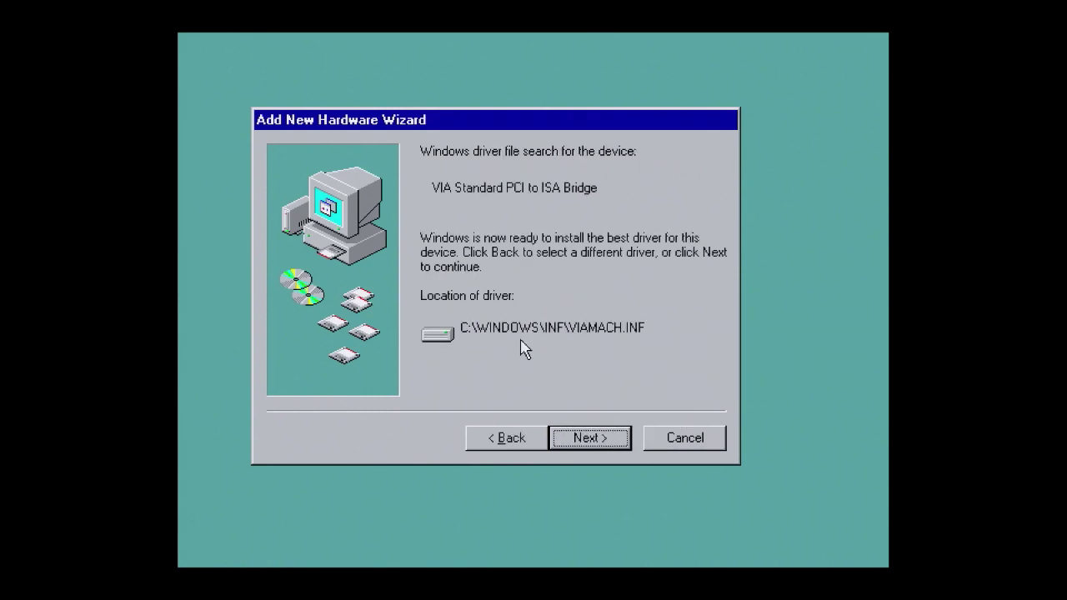
pyautogui.press('Return')
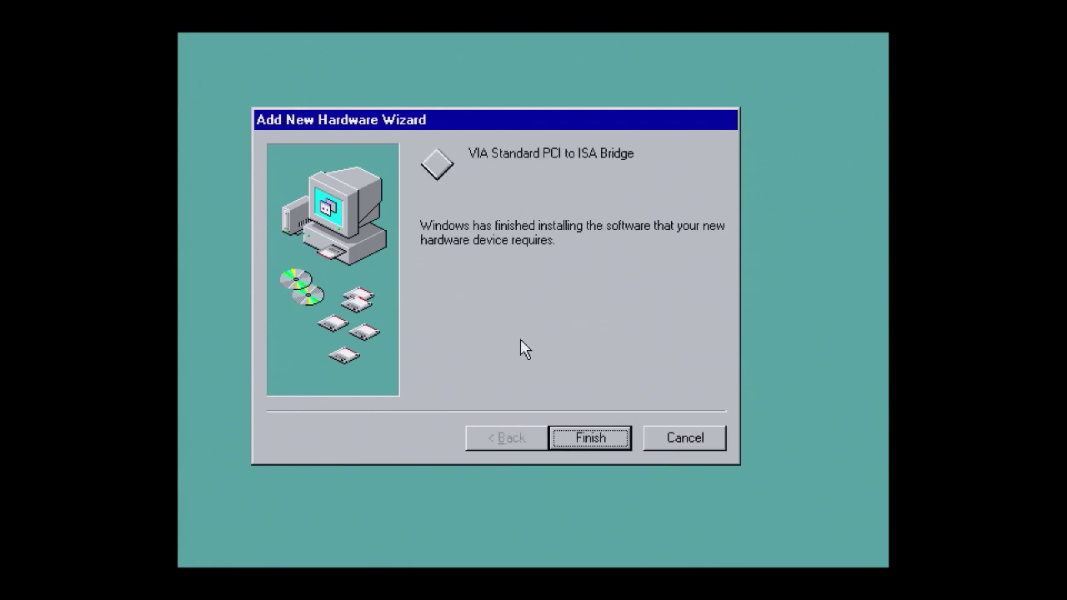
pyautogui.press('Return')
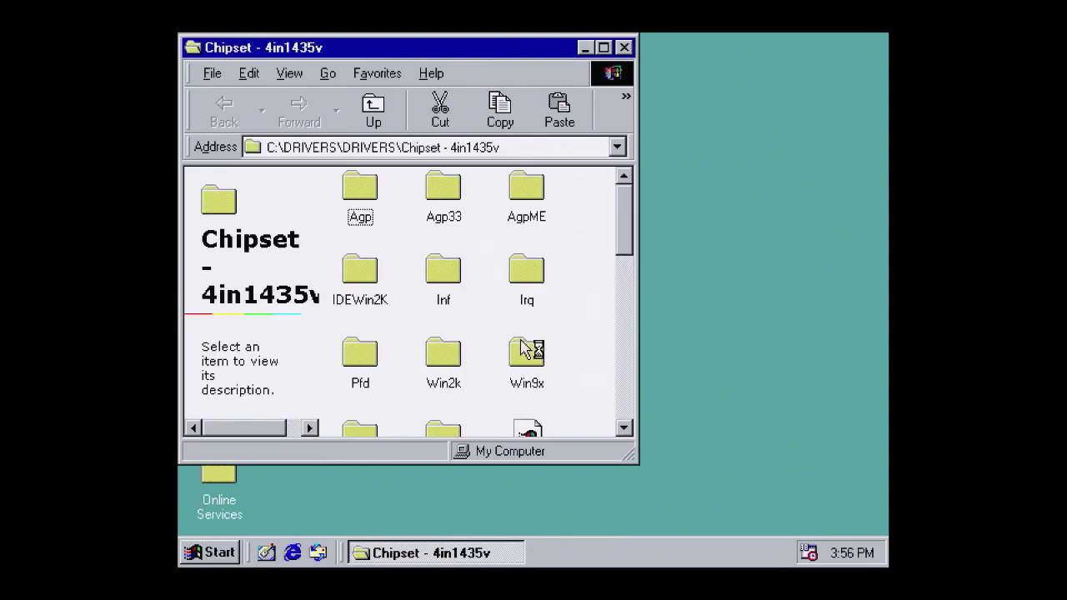
# Step: Install the ATI graphics software from the GPU 6-2_wme_dd_cp_30314 package in C:\DRIVERS\DRIVERS, keeping the default folder and accepting the license
pyautogui.click(377, 108)
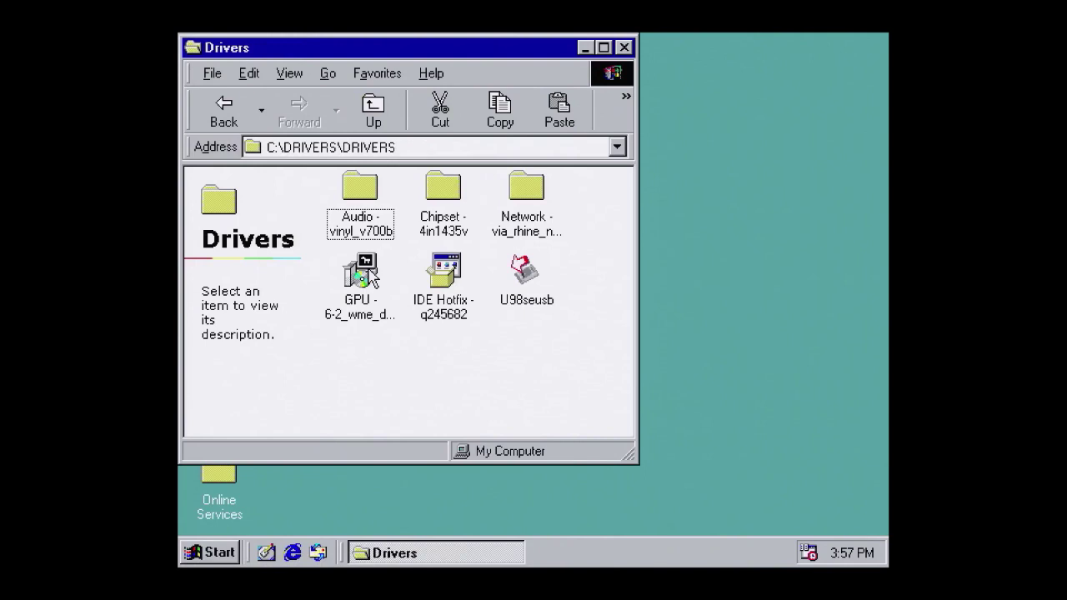
pyautogui.doubleClick(370, 272)
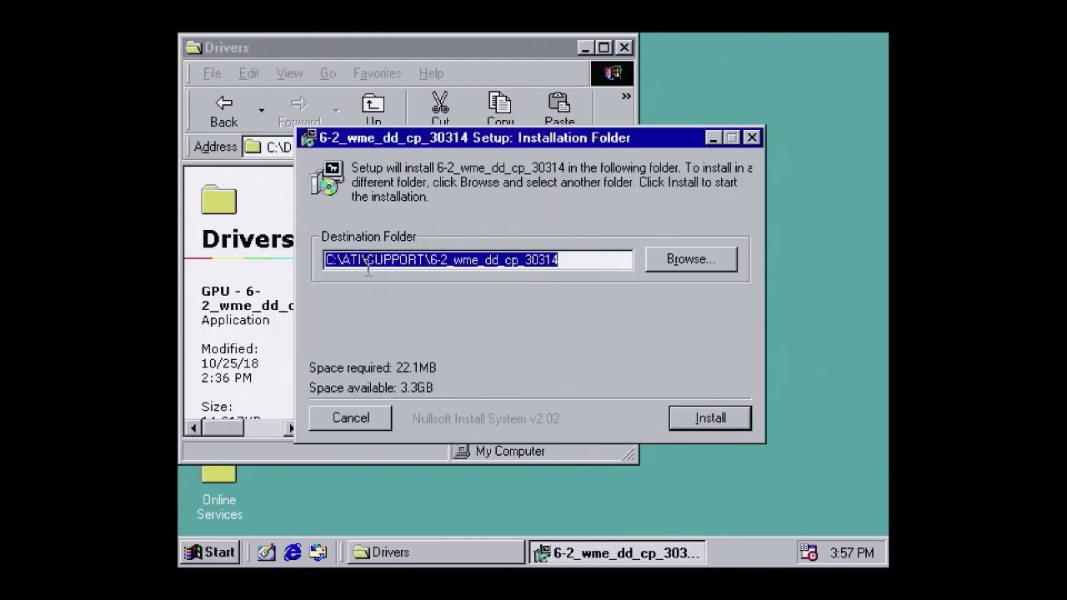
pyautogui.click(710, 420)
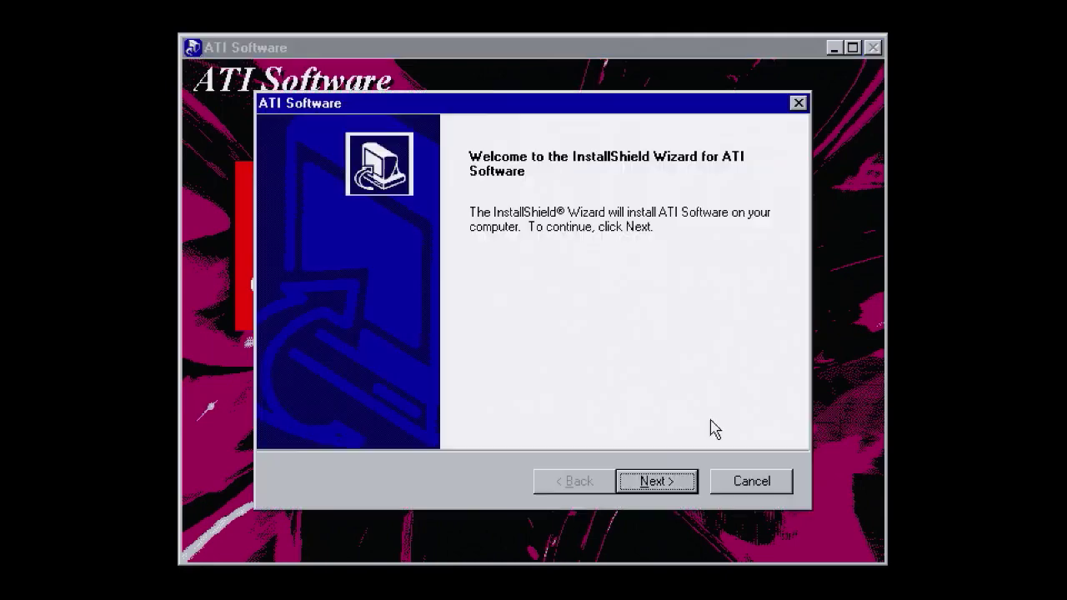
pyautogui.click(684, 483)
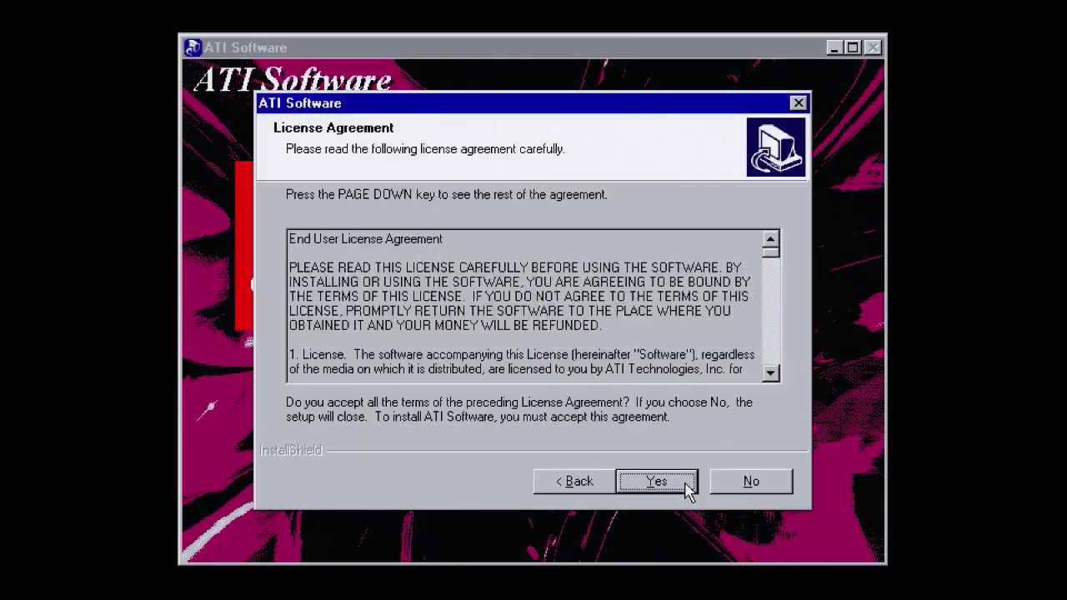
pyautogui.click(684, 482)
pyautogui.click(309, 246)
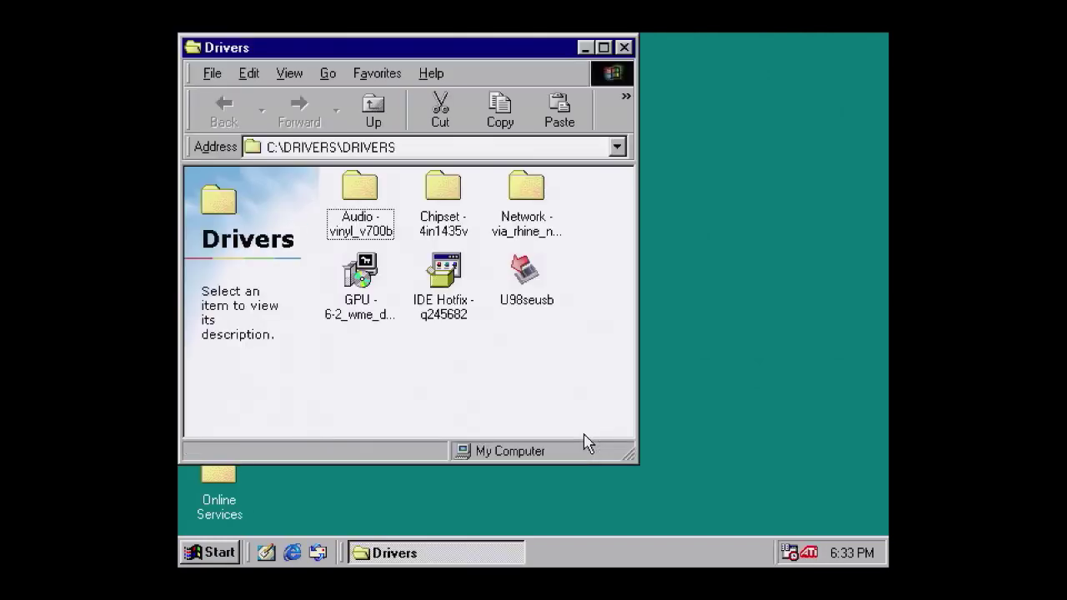
# Step: Install the VIA Vinyl Audio Codecs Driver v7.00b from the Audio - vinyl_v700b folder, agreeing to its license
pyautogui.doubleClick(371, 203)
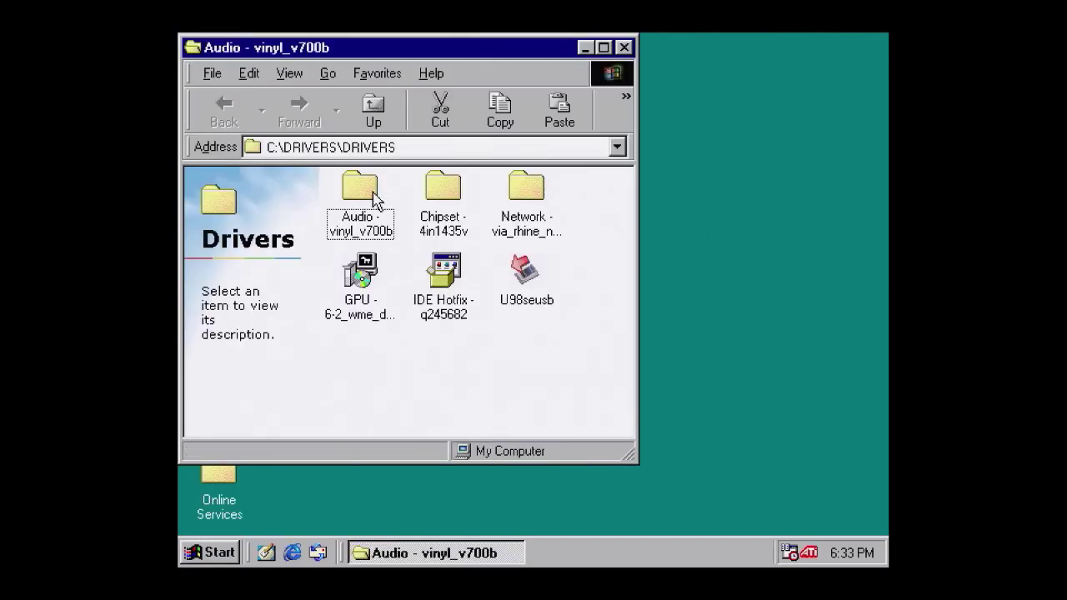
pyautogui.scroll(-5, 618, 212)
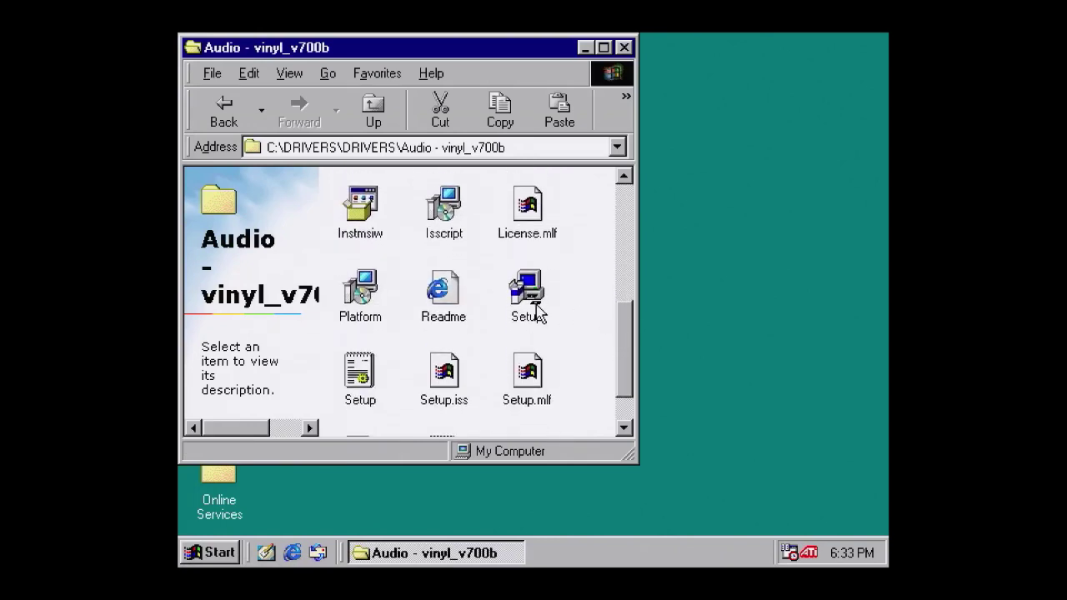
pyautogui.doubleClick(529, 304)
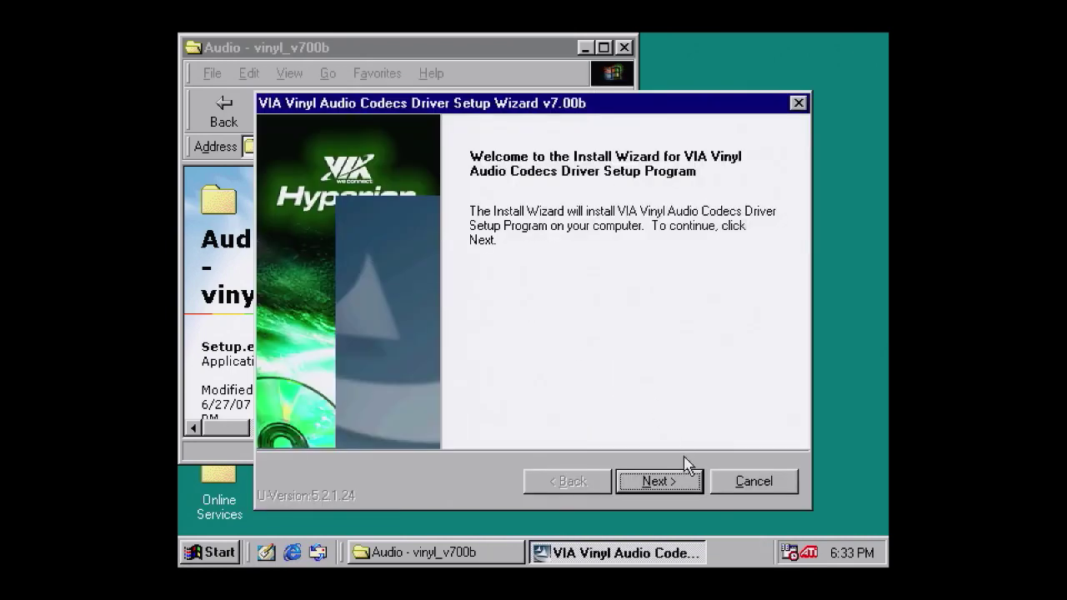
pyautogui.click(689, 483)
pyautogui.click(366, 414)
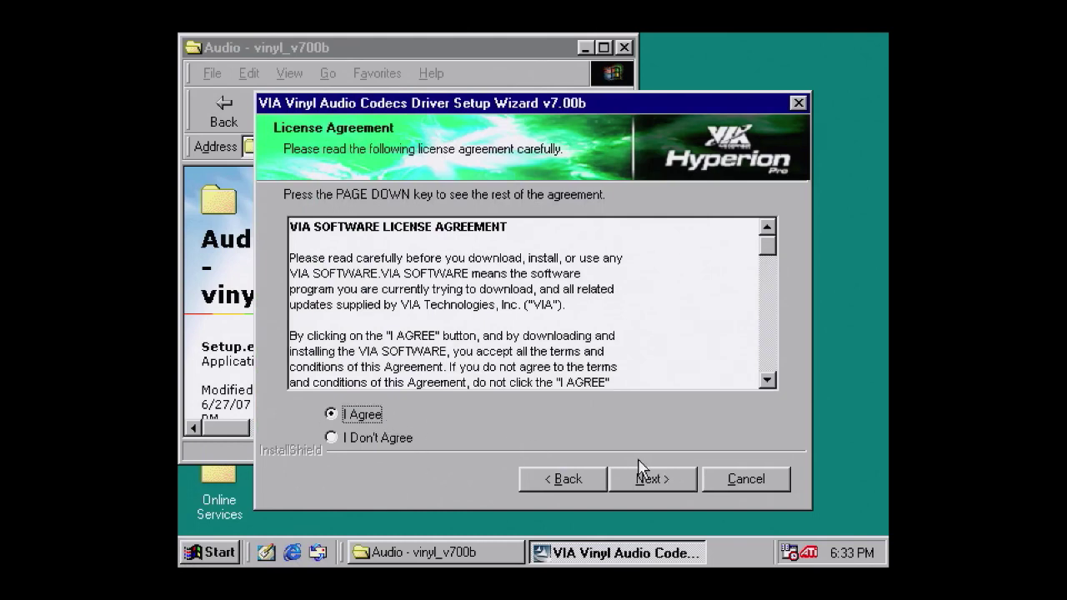
pyautogui.click(669, 479)
pyautogui.click(671, 483)
pyautogui.click(669, 482)
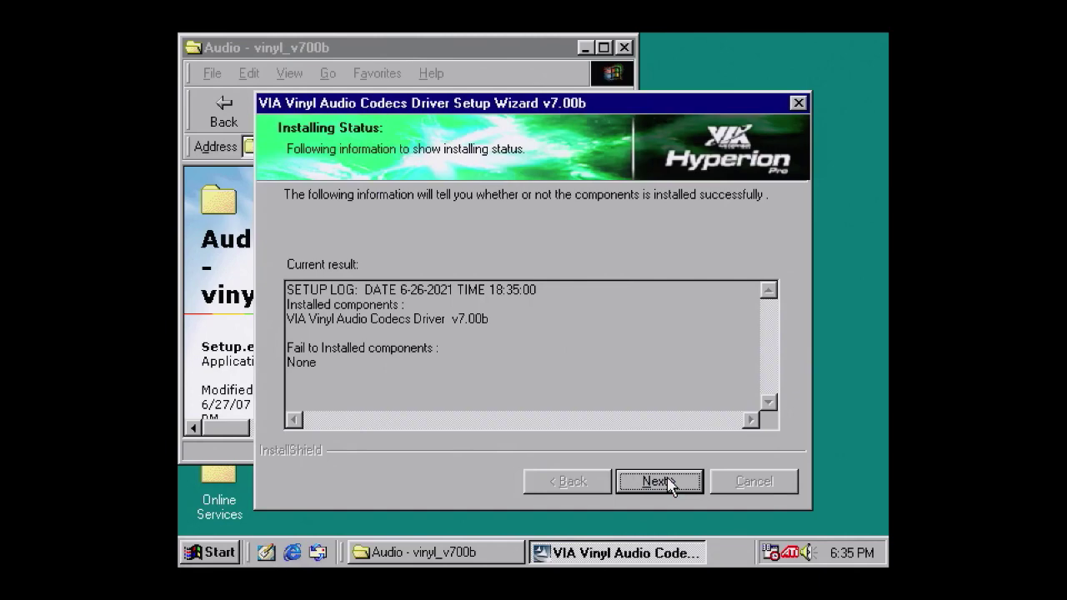
pyautogui.click(670, 483)
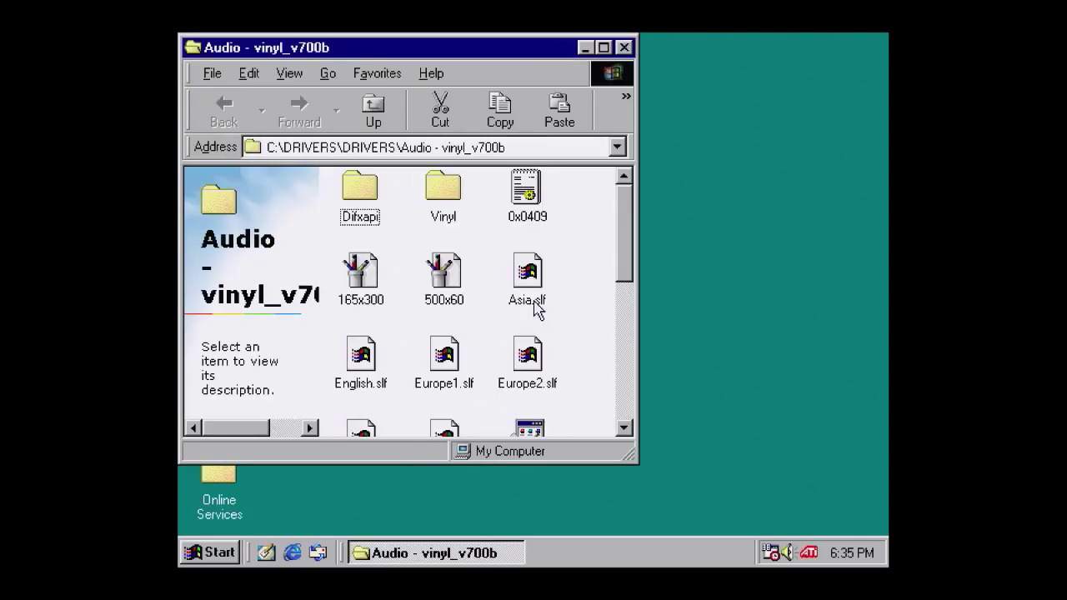
# Step: Run WinSetup from the Network - via_rhine_ndis5_v384a folder to install the VIA Rhine network driver
pyautogui.click(380, 112)
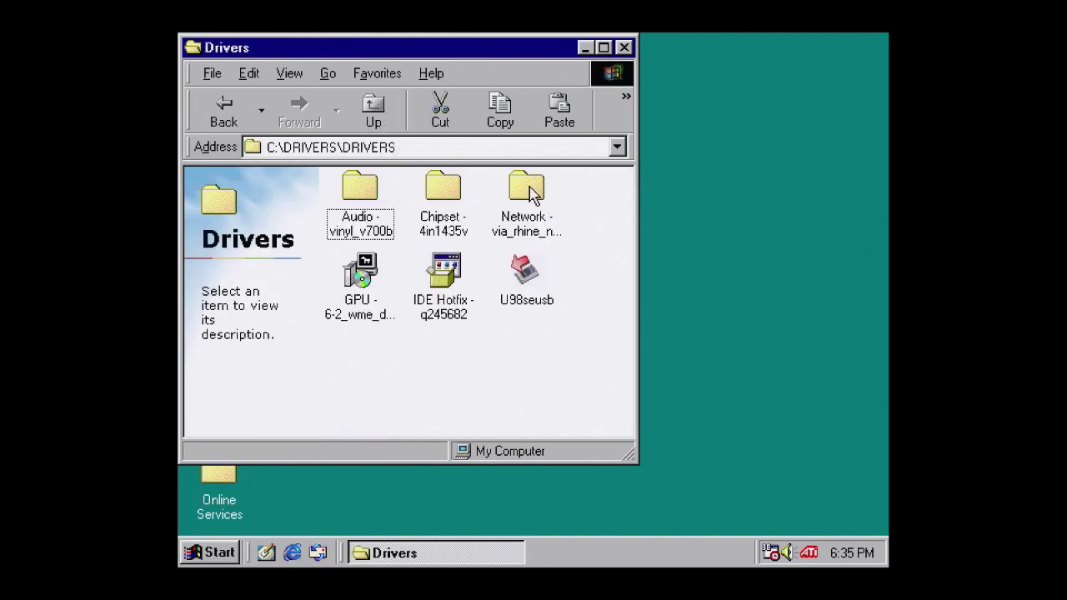
pyautogui.doubleClick(528, 190)
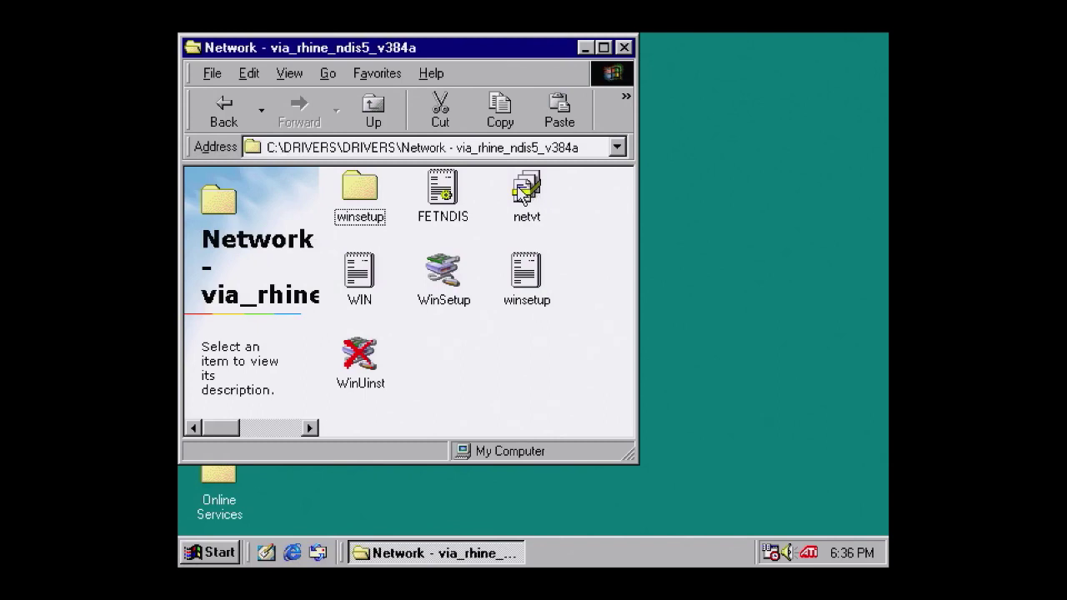
pyautogui.click(450, 273)
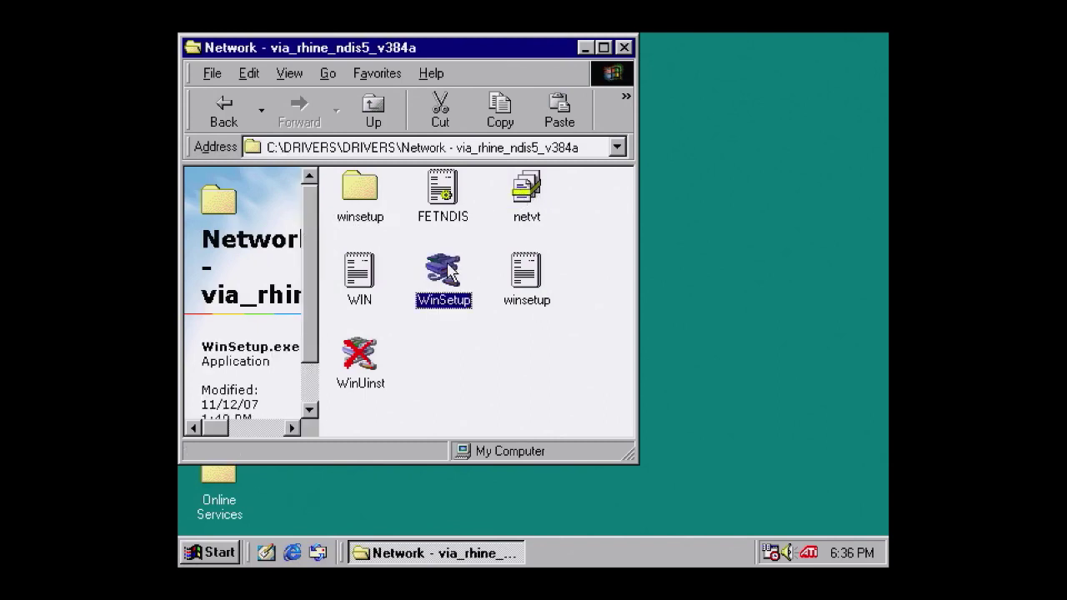
pyautogui.doubleClick(450, 273)
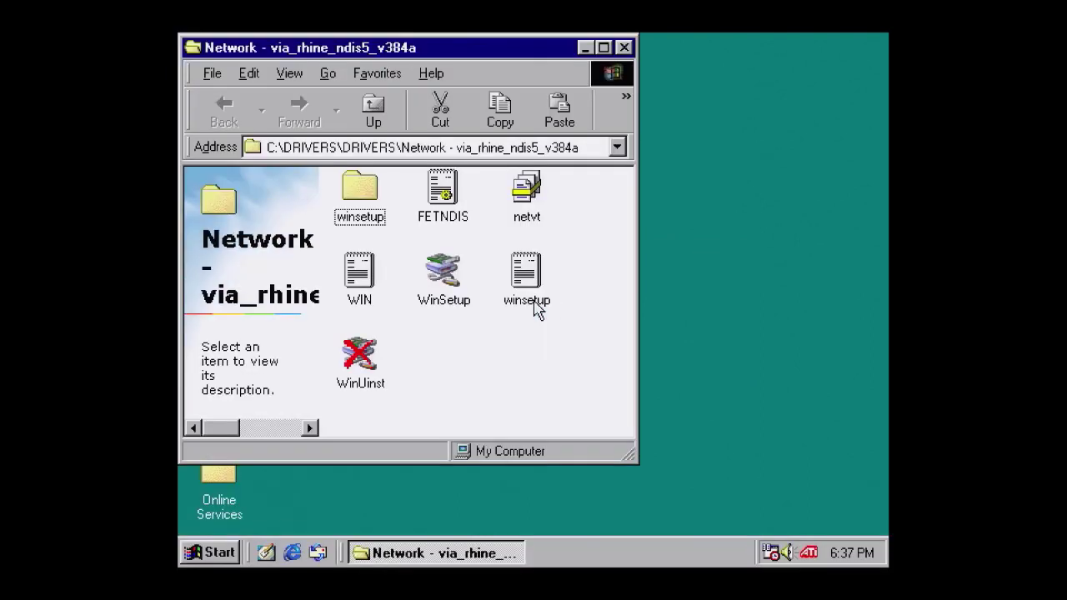
# Step: Install the Unofficial Windows 98 Second Edition USB Drivers from U98seusb, choosing the VIA Chipset USB 1.x + 2.0 drivers
pyautogui.click(398, 125)
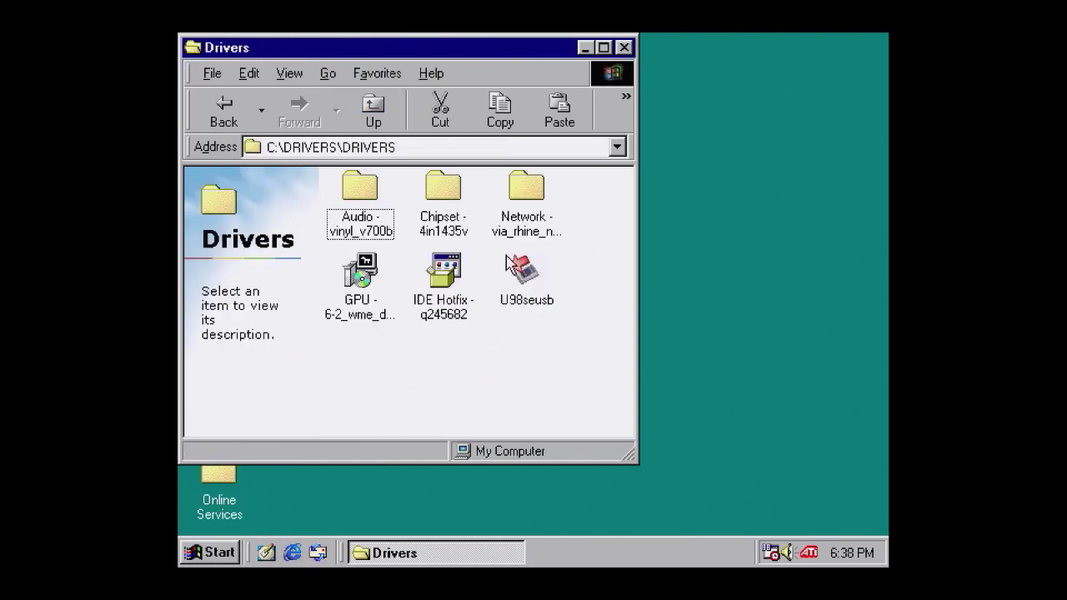
pyautogui.doubleClick(510, 263)
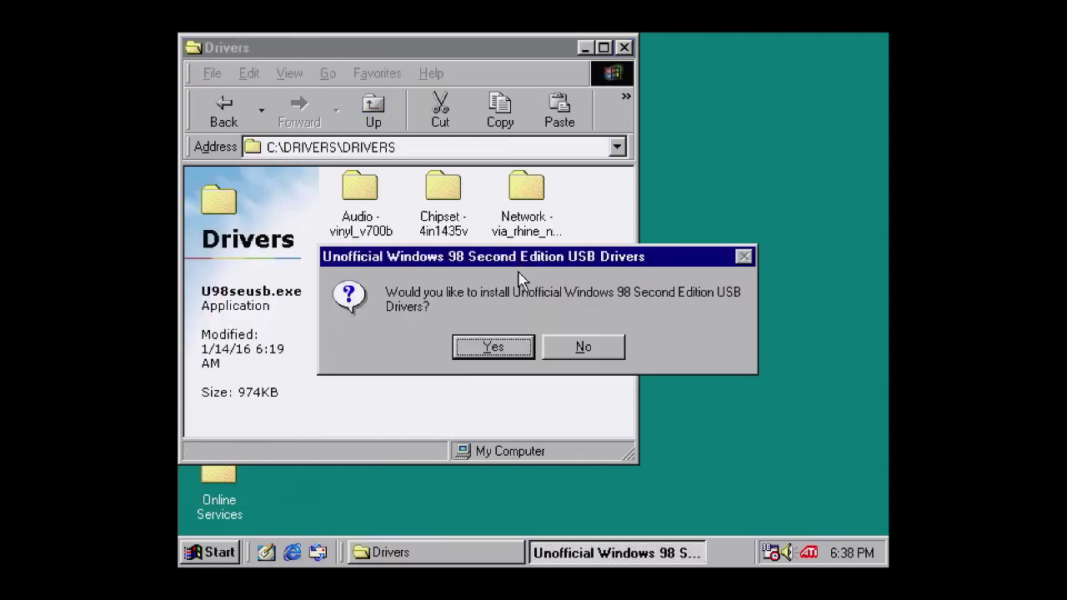
pyautogui.click(493, 347)
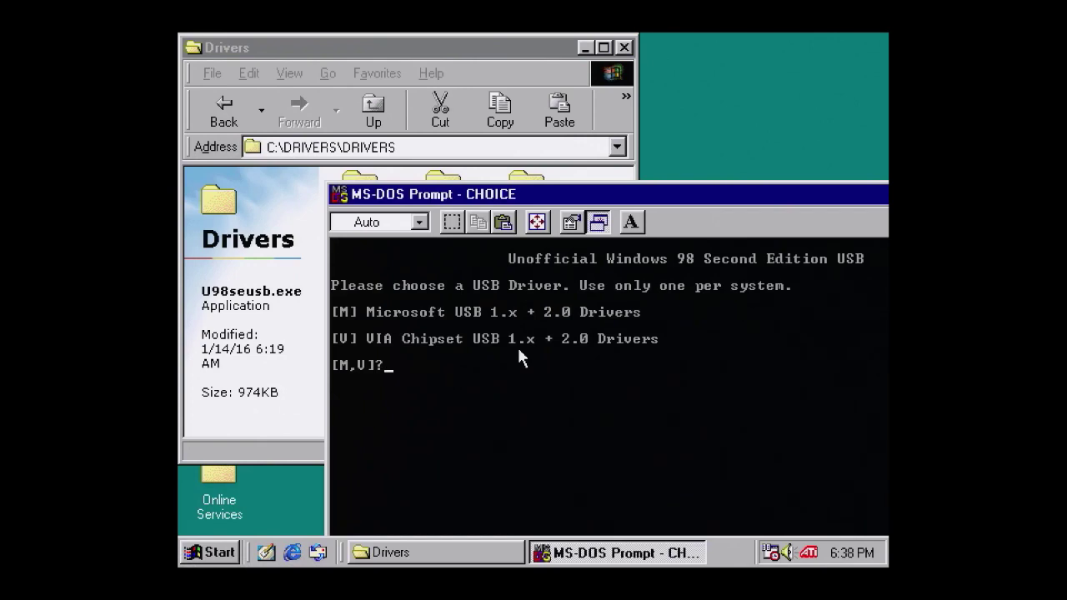
pyautogui.press('v')
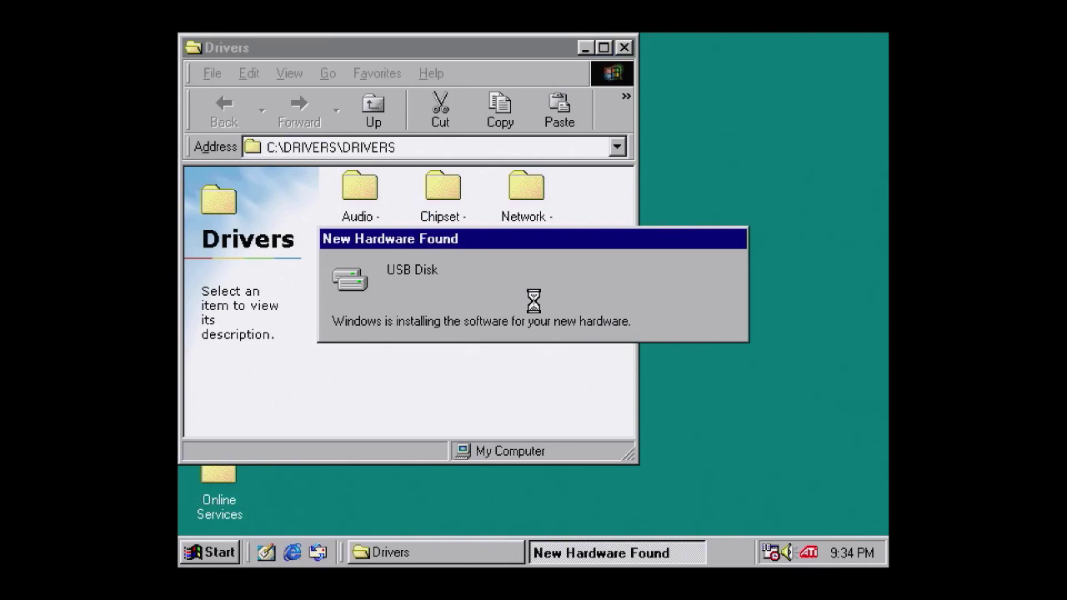
# Step: Browse the contents of Removable Disk (D:) in a maximized Explorer window to check that its files are accessible
pyautogui.press('super+e')
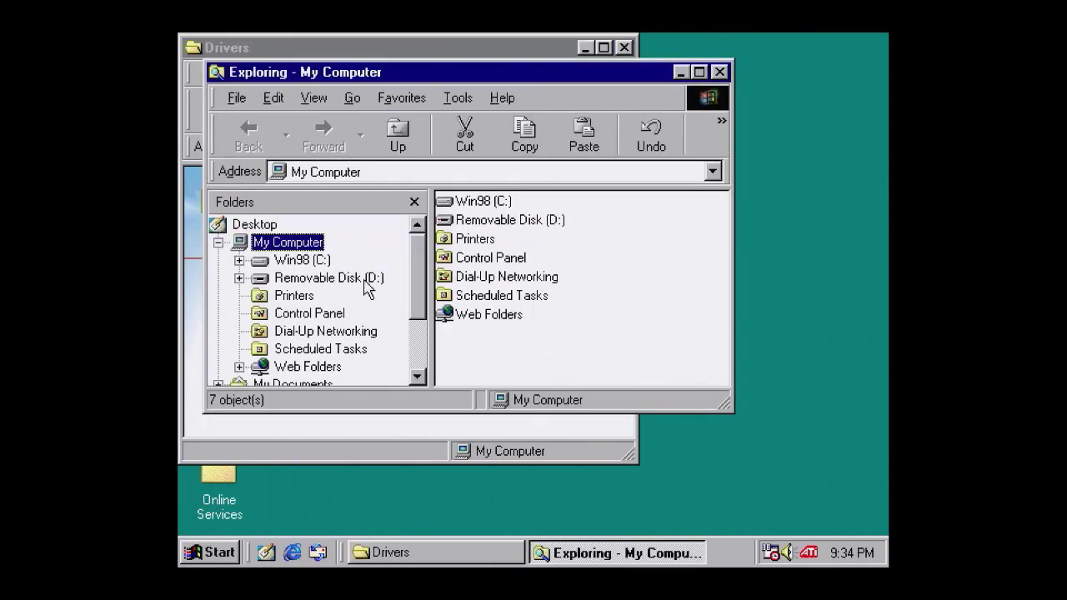
pyautogui.doubleClick(364, 278)
pyautogui.click(698, 71)
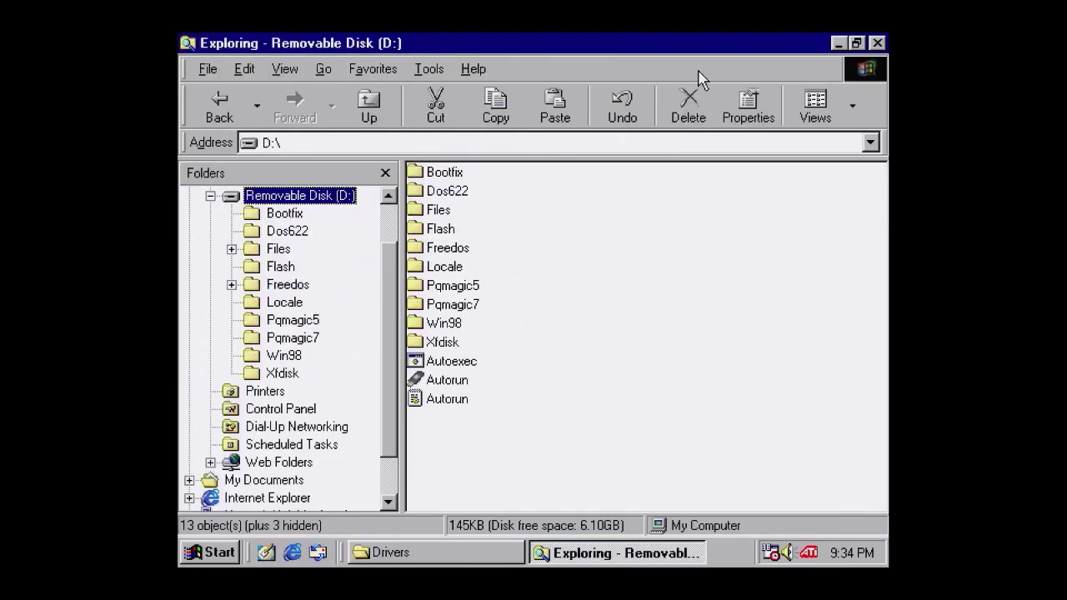
pyautogui.moveTo(648, 463); pyautogui.dragTo(431, 172)
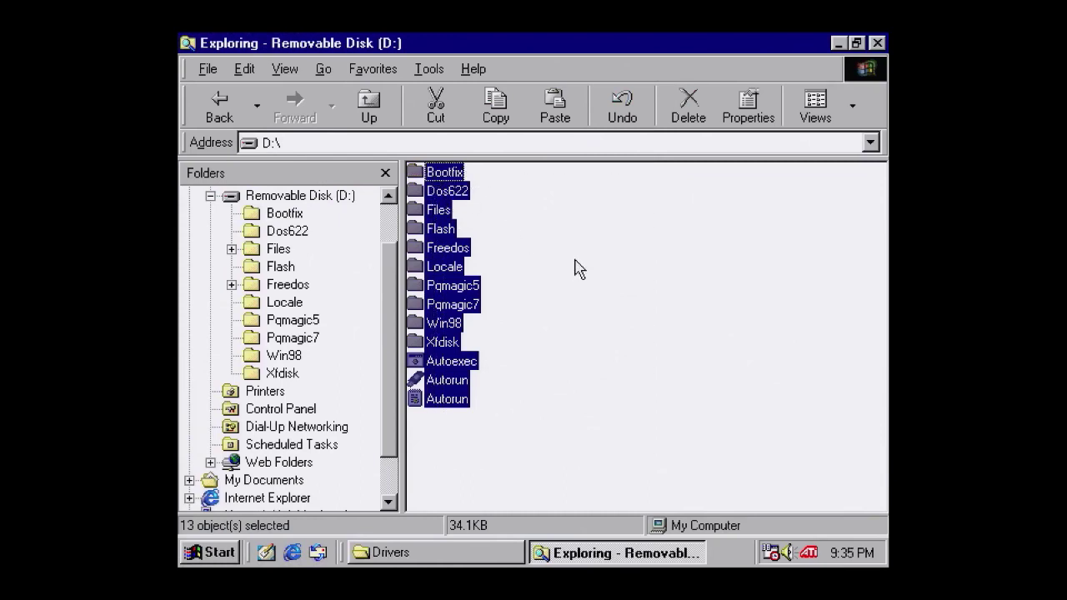
pyautogui.click(579, 269)
# Step: Check the properties of Removable Disk (D:) for its file system and capacity, and close the Explorer window
pyautogui.rightClick(305, 200)
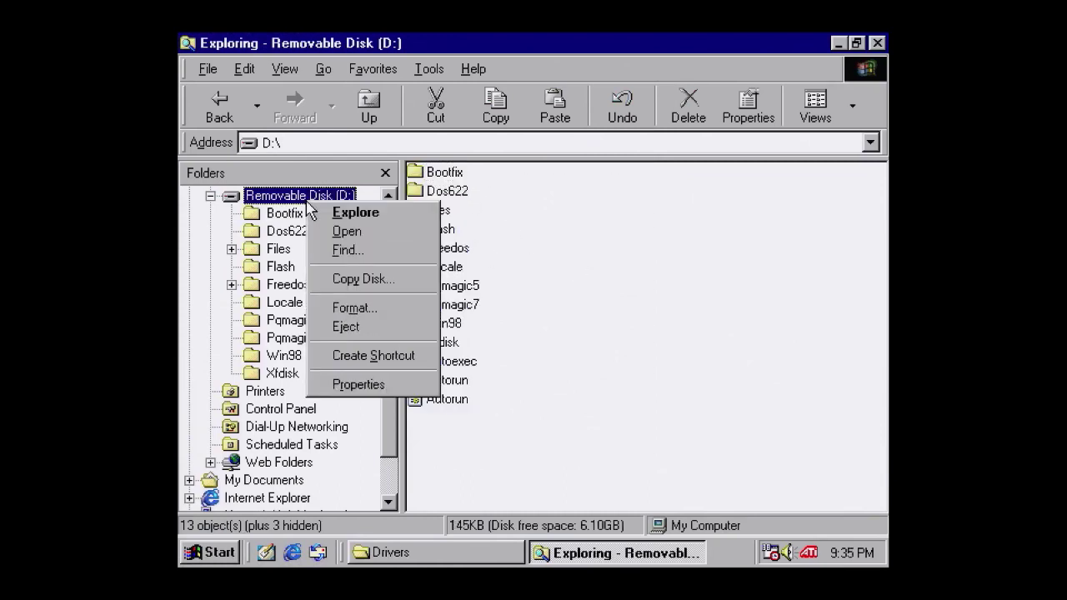
pyautogui.click(360, 385)
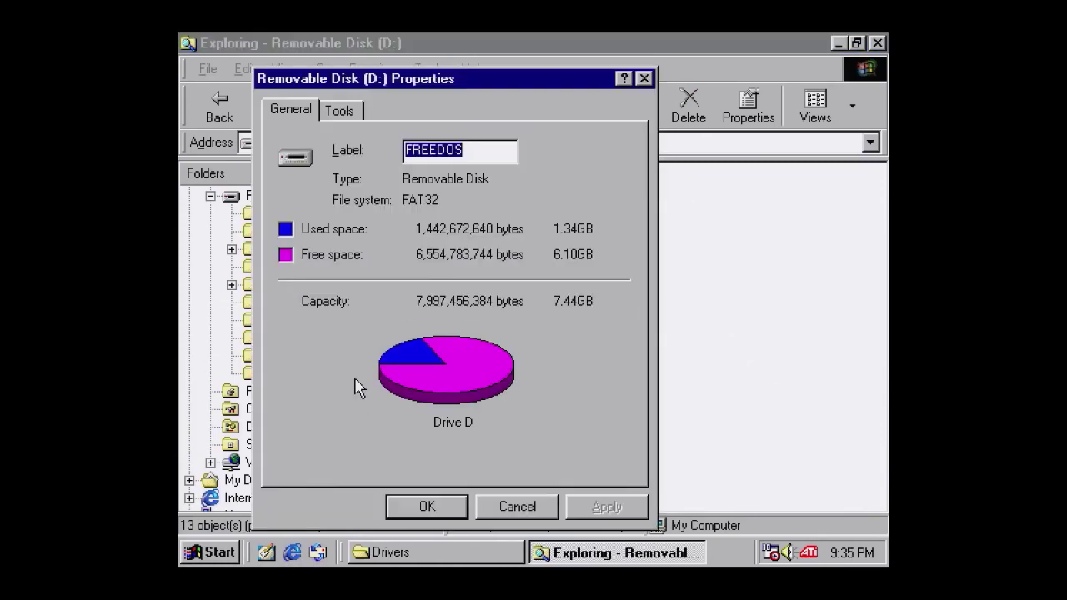
pyautogui.click(643, 79)
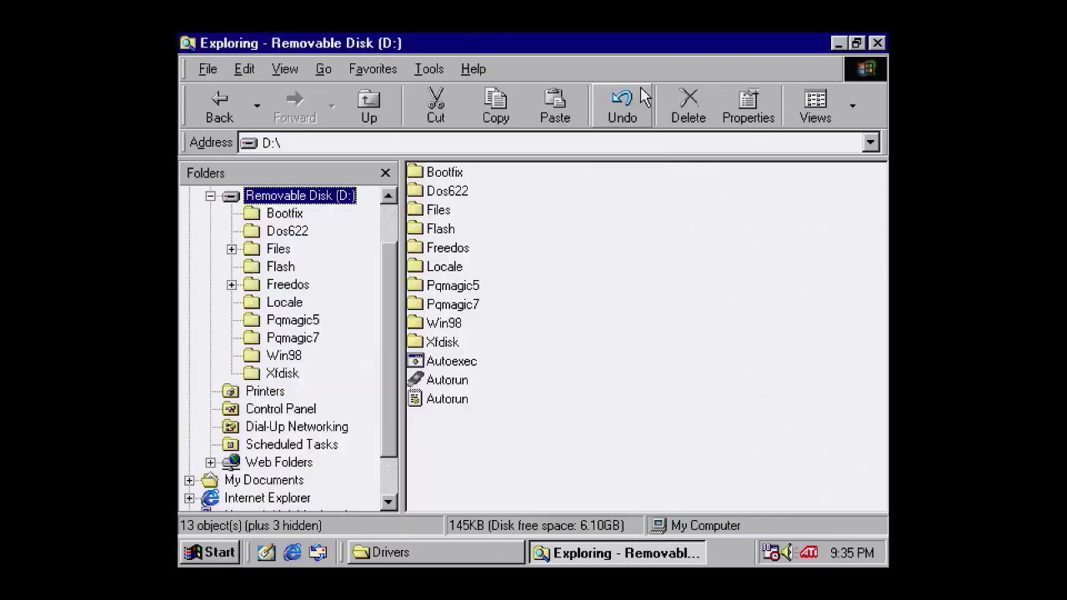
pyautogui.click(876, 43)
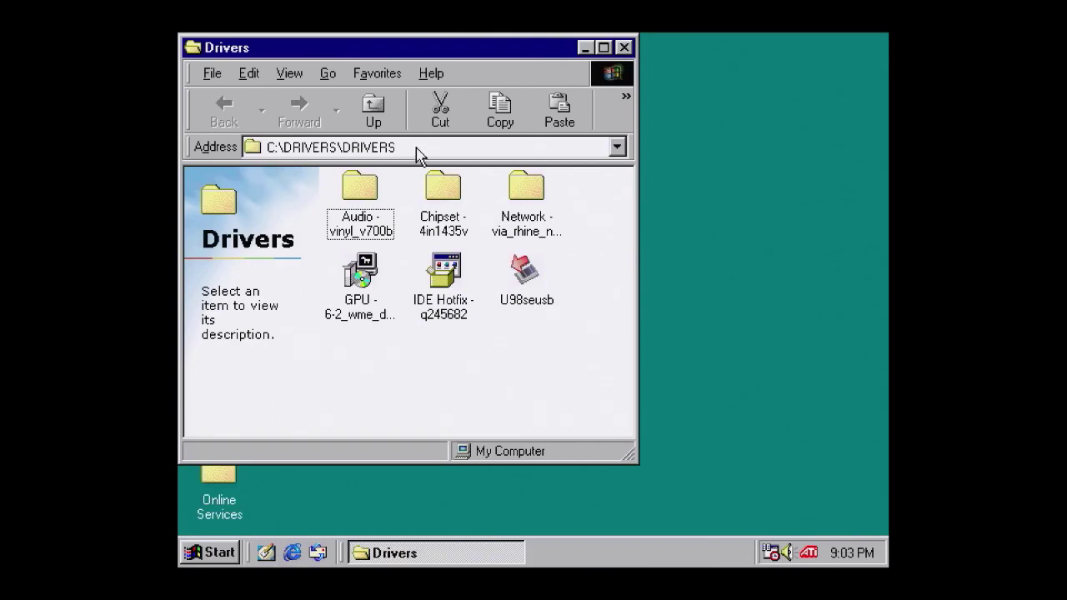
# Step: Install Microsoft DirectX 7.0a from Dx7a_en in C:\UTILS, accepting the license agreement and restarting the machine
pyautogui.click(375, 119)
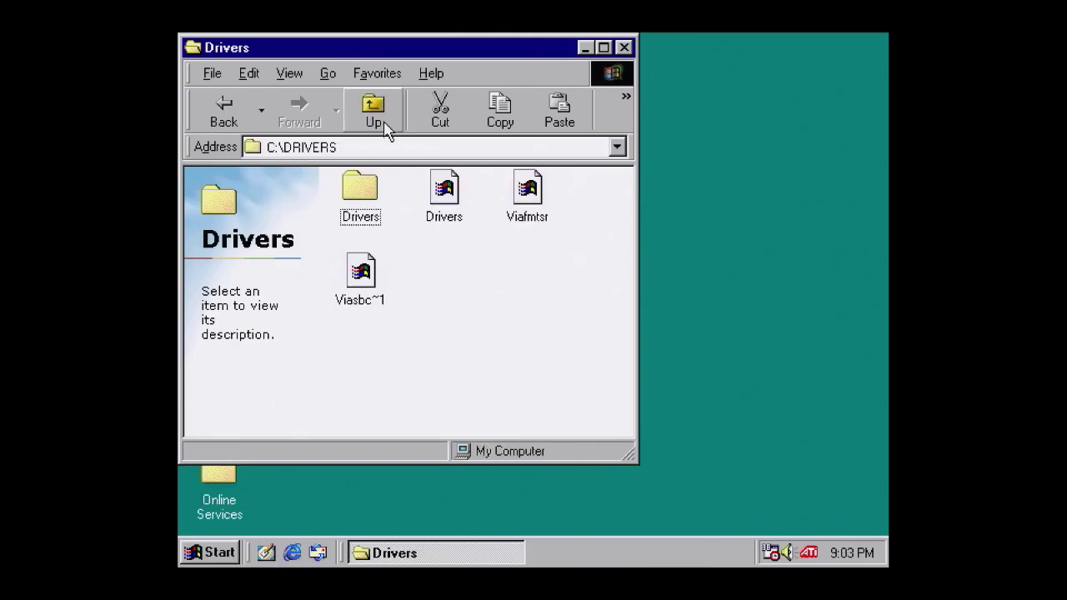
pyautogui.click(385, 130)
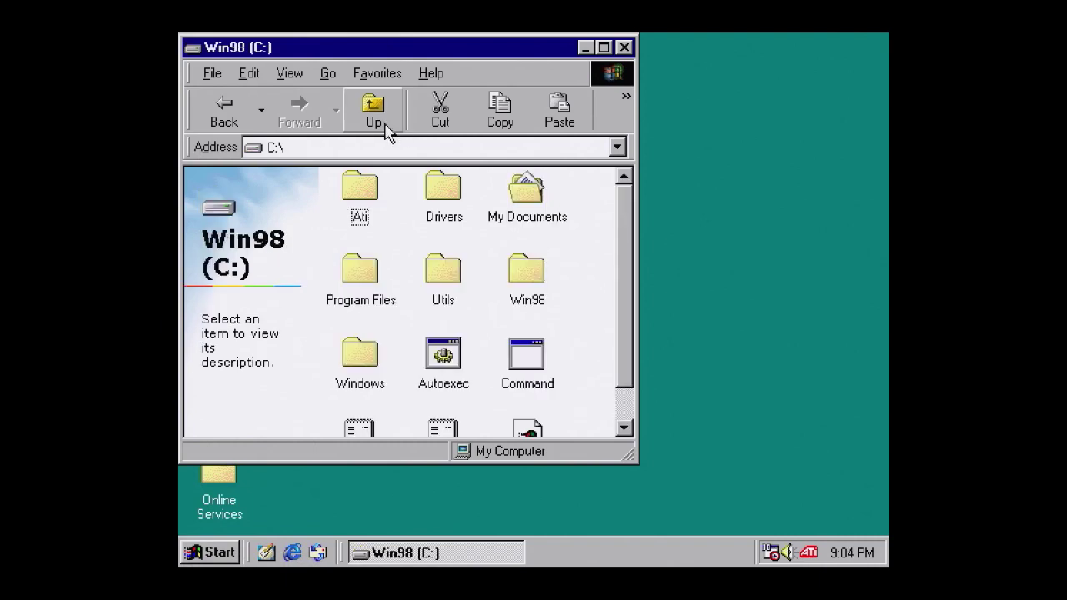
pyautogui.doubleClick(450, 286)
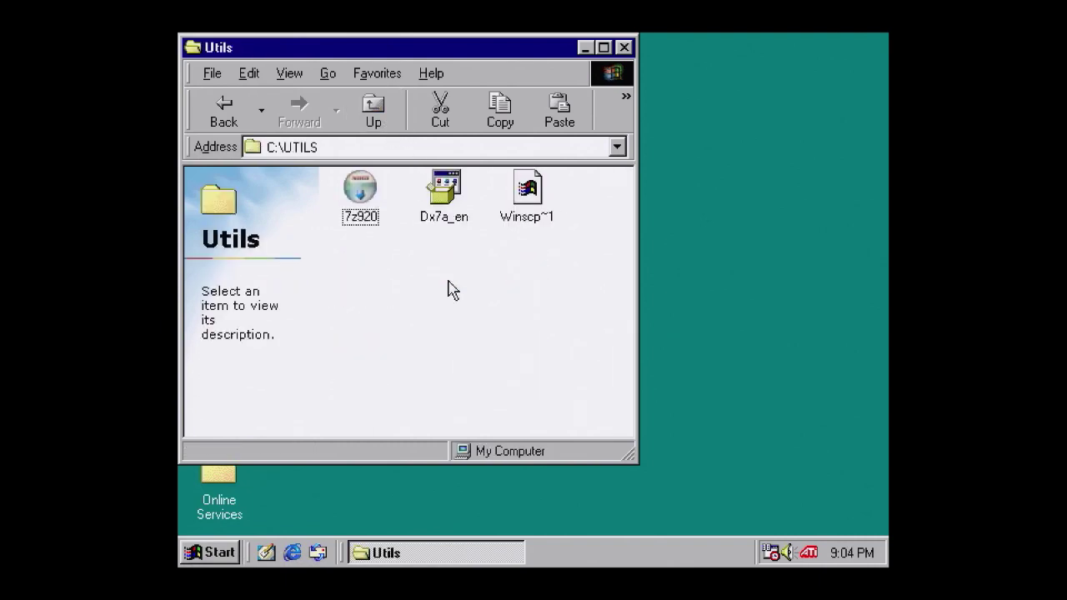
pyautogui.doubleClick(454, 223)
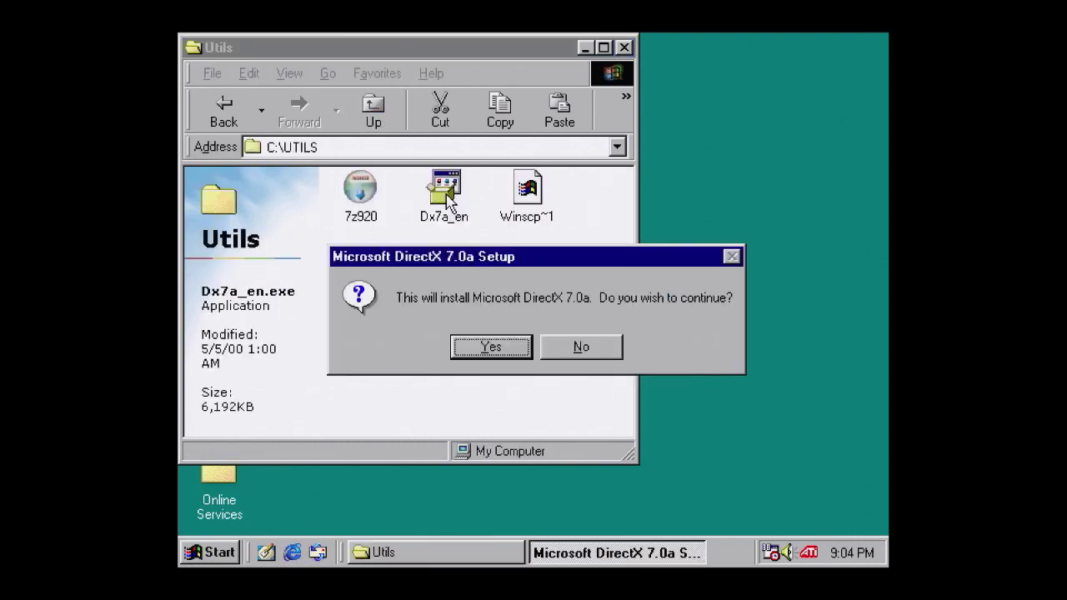
pyautogui.click(491, 348)
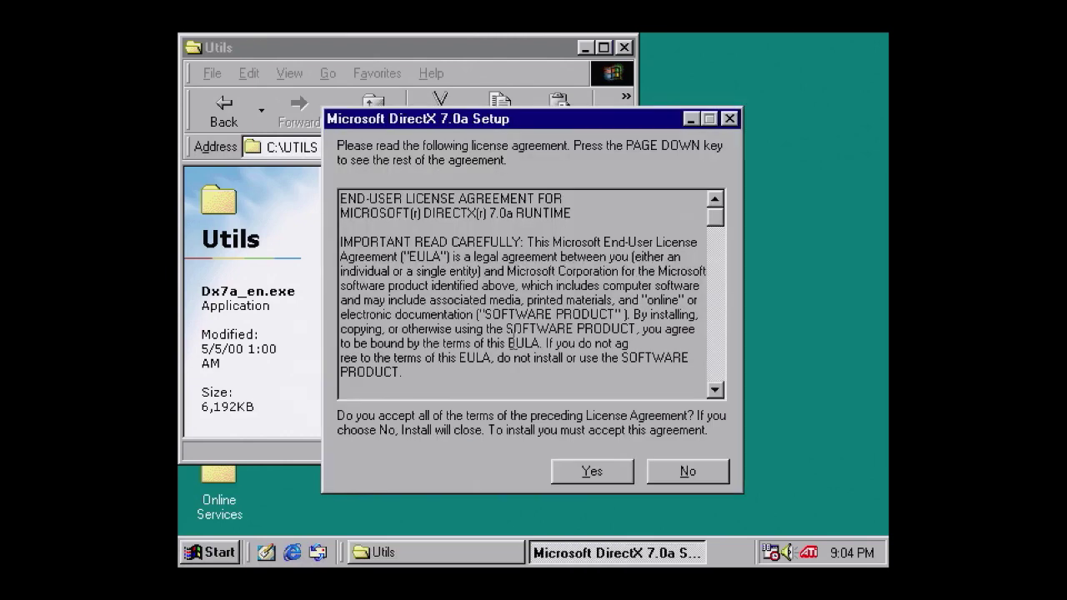
pyautogui.click(612, 476)
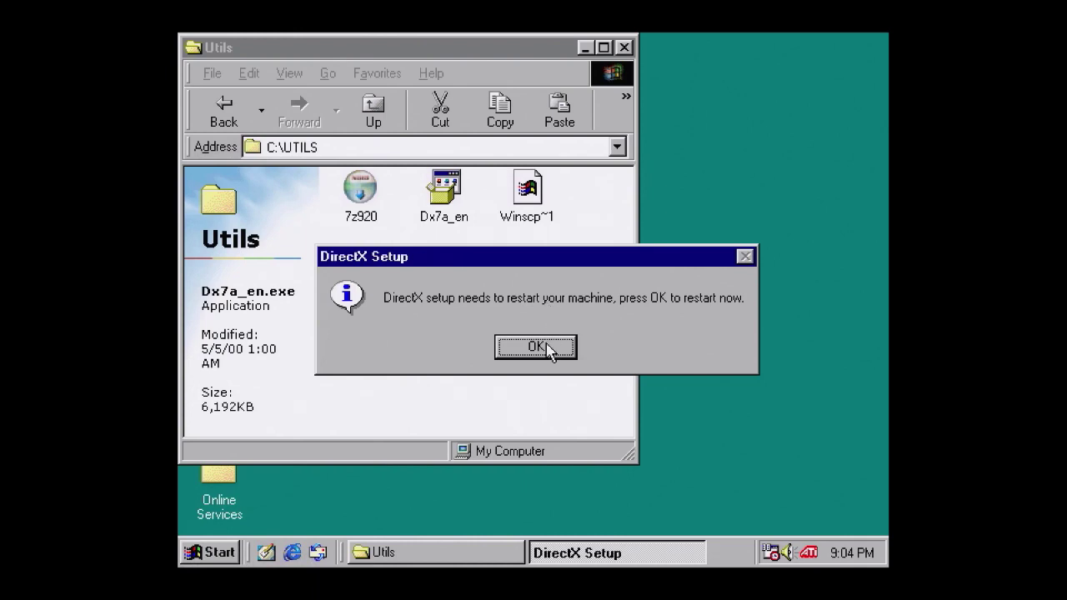
pyautogui.click(546, 345)
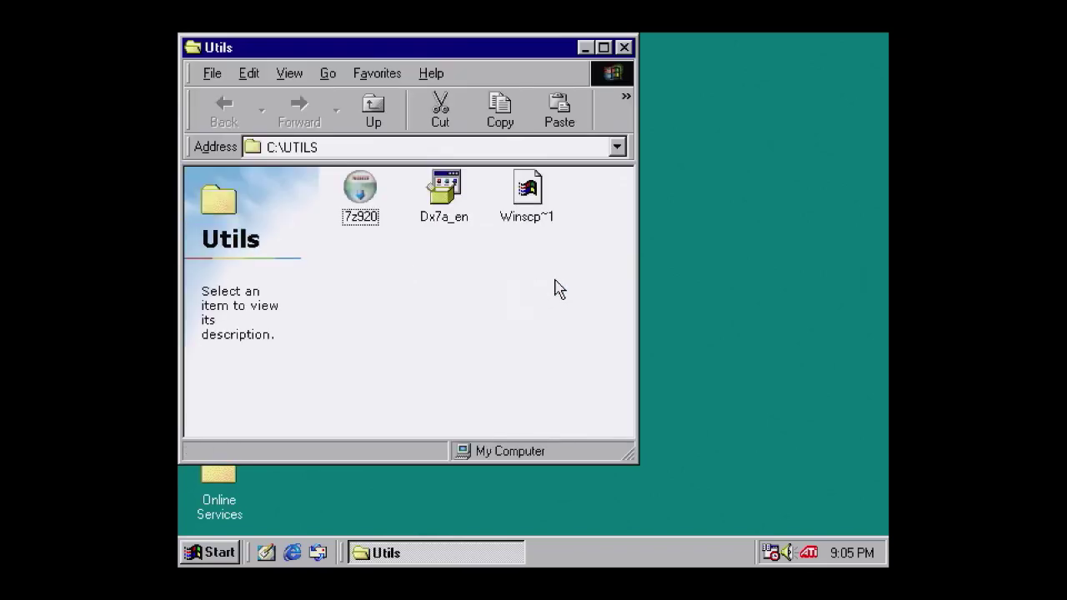
# Step: Extract the Winscp~1.zip archive with 7-Zip into its own WINSCP~1 folder in C:\UTILS
pyautogui.rightClick(534, 190)
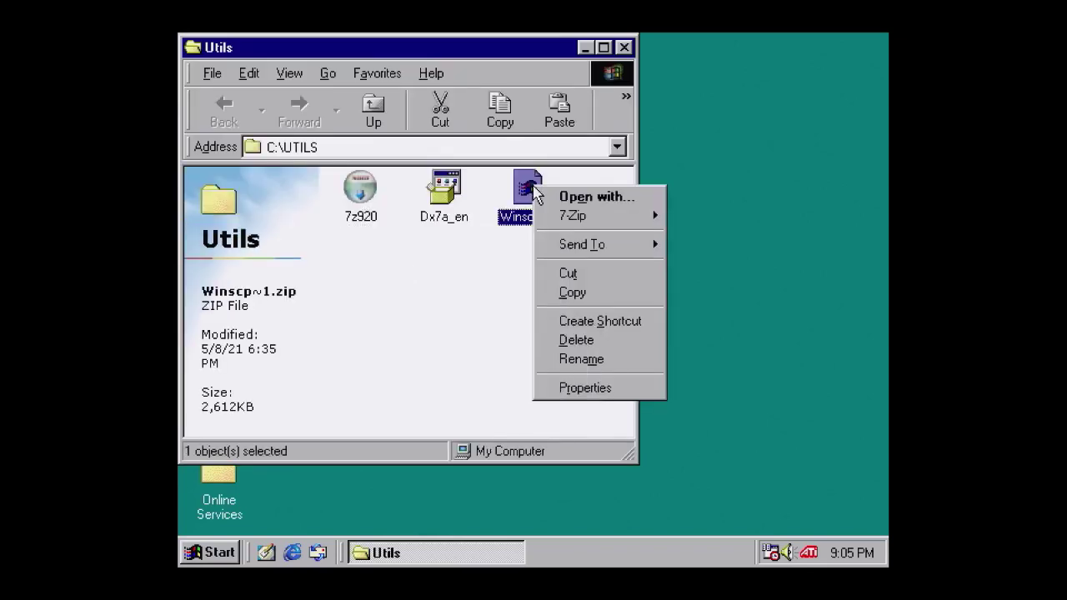
pyautogui.moveTo(577, 219)
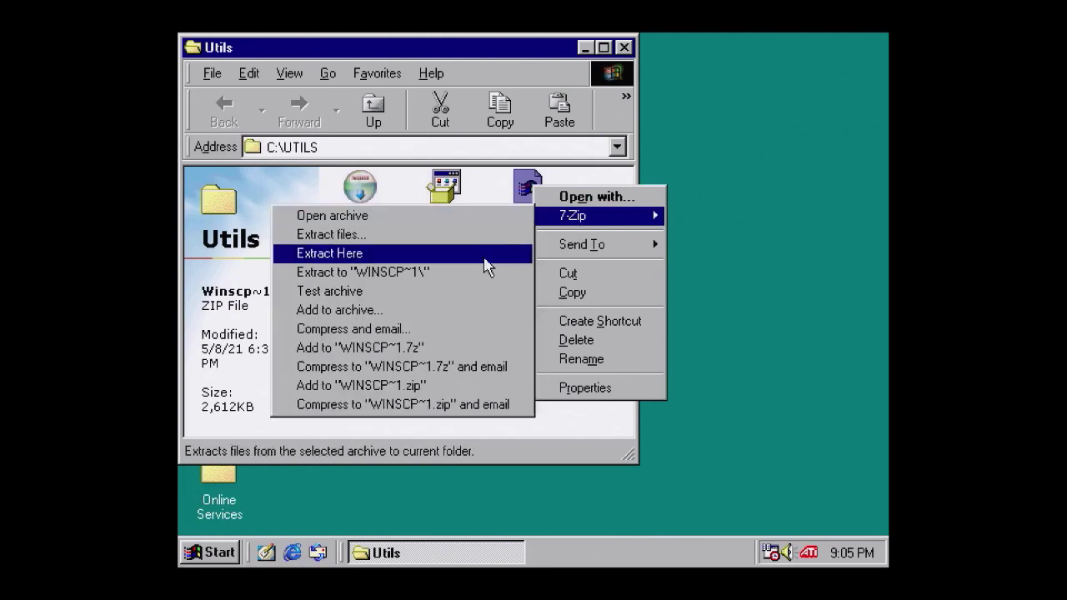
pyautogui.click(488, 272)
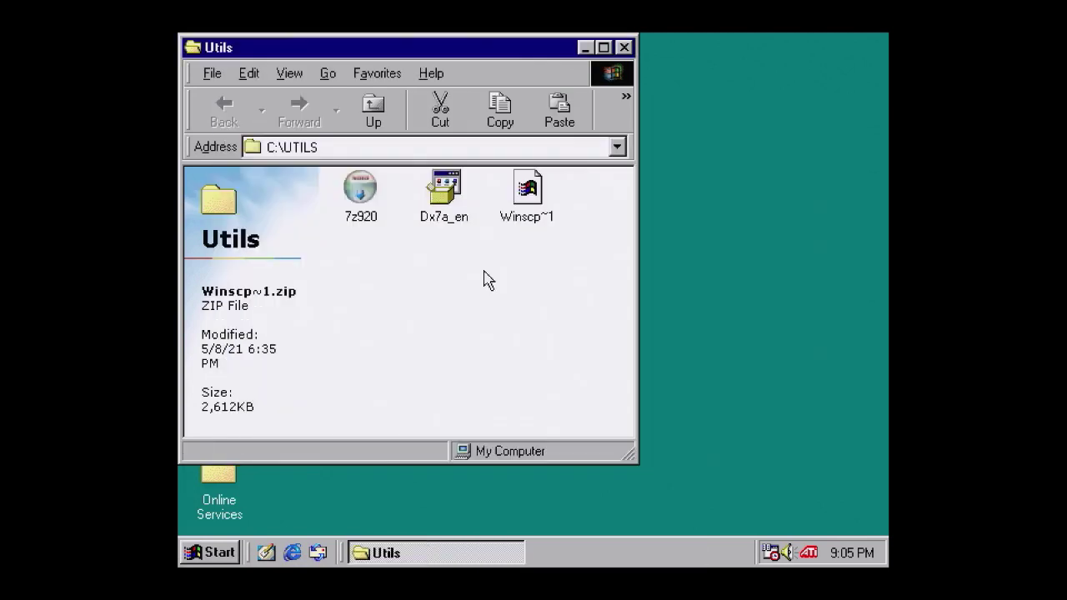
# Step: Launch WinSCP from the extracted Winscp~1 folder, open an anonymous FTP session to 192.168.100.77 and maximize its window
pyautogui.doubleClick(373, 278)
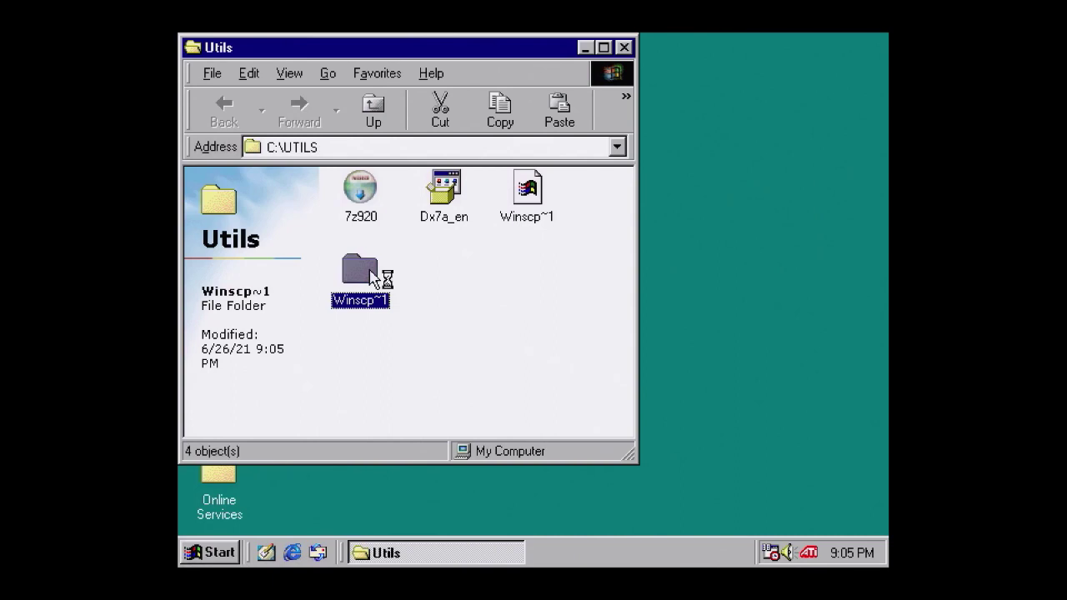
pyautogui.doubleClick(360, 274)
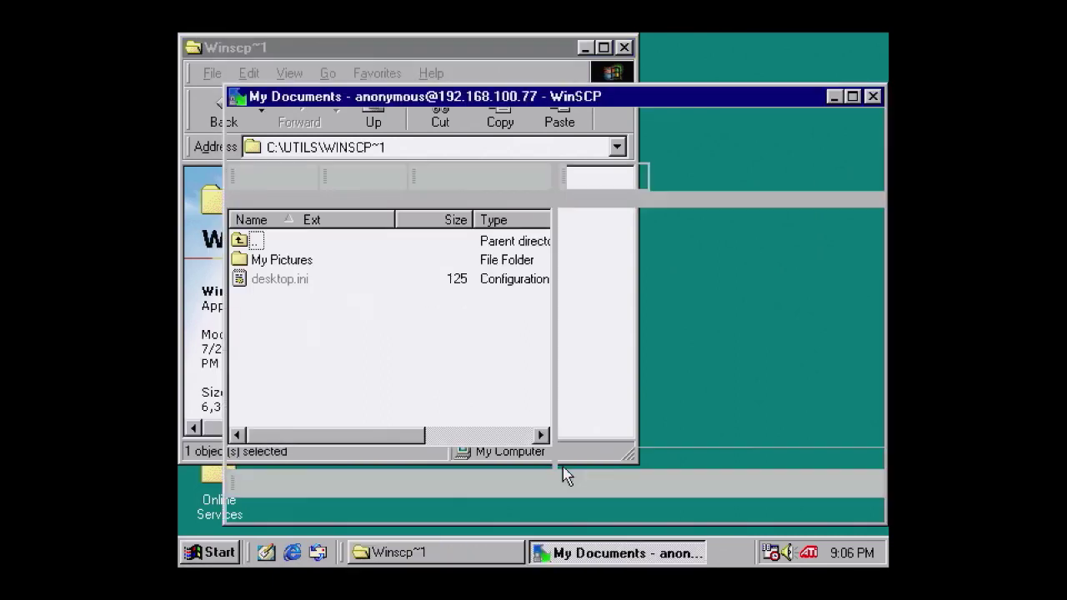
pyautogui.click(851, 96)
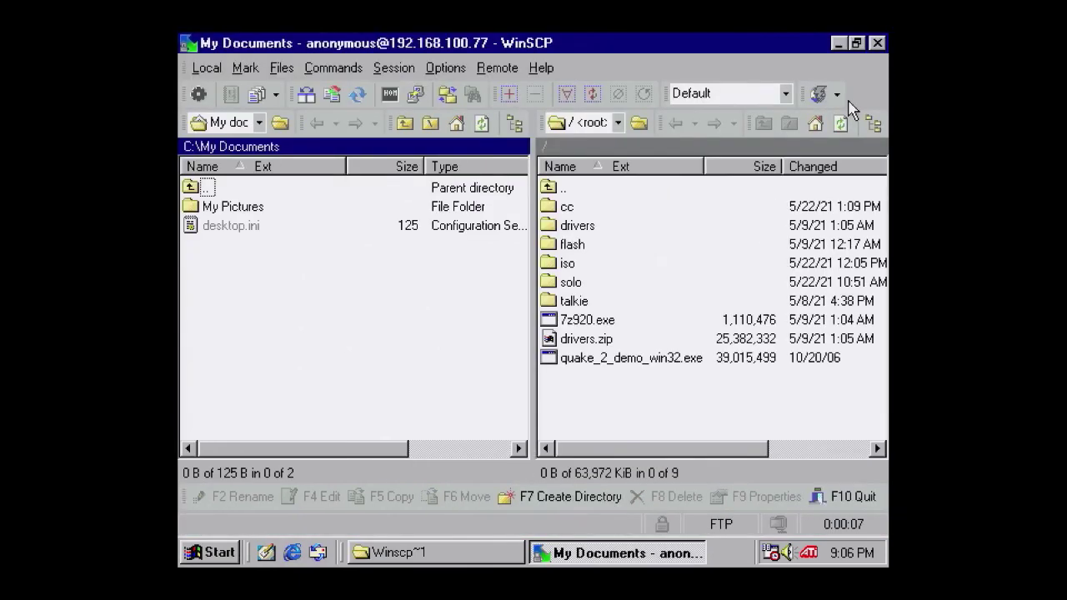
# Step: Create a new local folder named GAMES in the root of C: from WinSCP
pyautogui.doubleClick(205, 190)
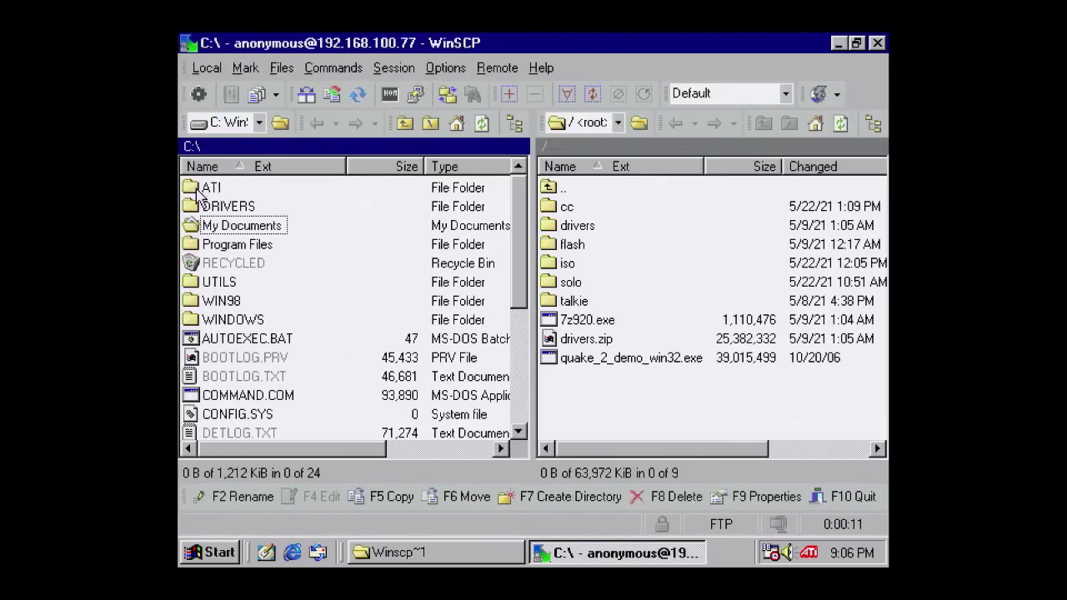
pyautogui.rightClick(373, 354)
pyautogui.click(454, 467)
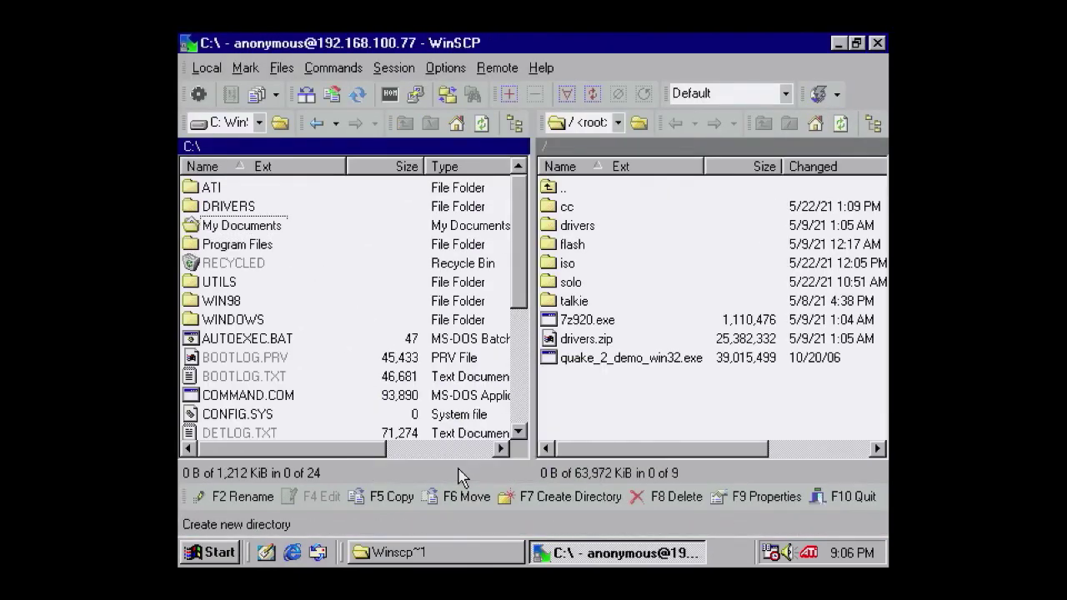
pyautogui.write('GAMES')
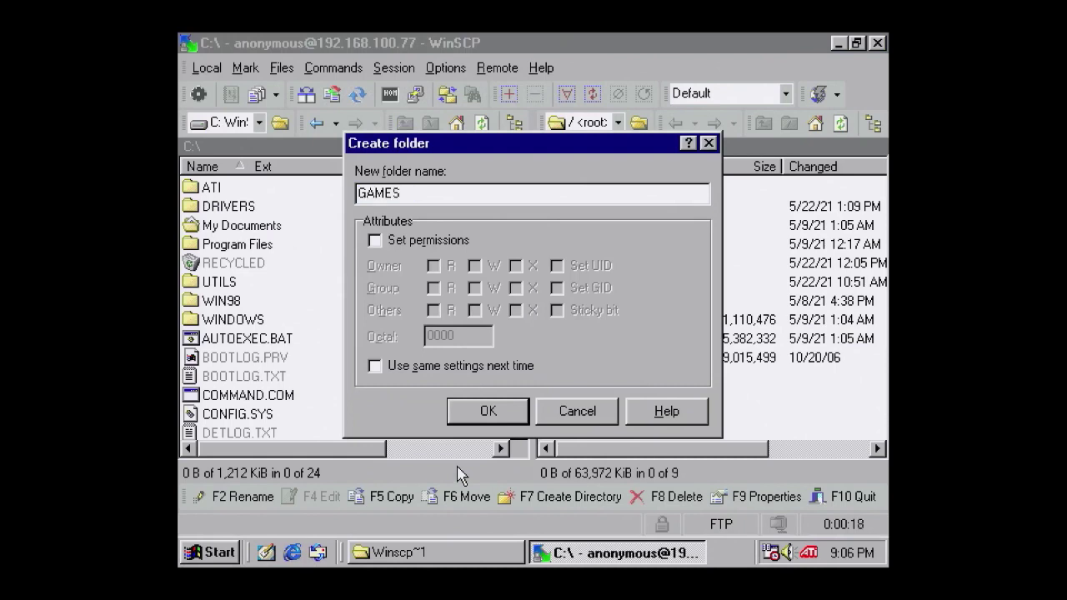
pyautogui.press('Return')
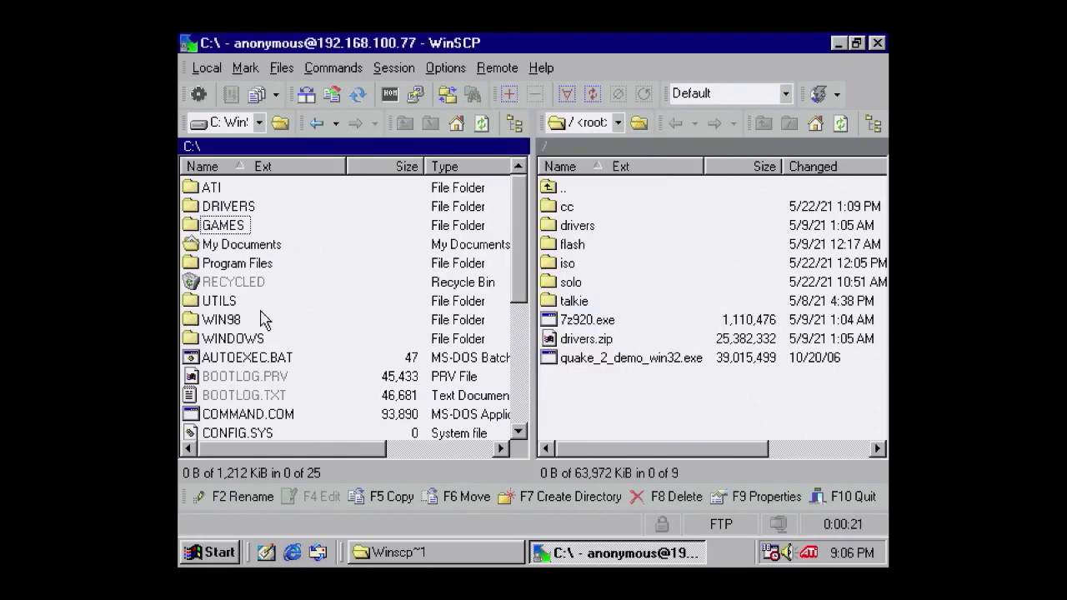
# Step: Copy quake_2_demo_win32.exe from the FTP server's root to the local C:\GAMES folder
pyautogui.doubleClick(222, 229)
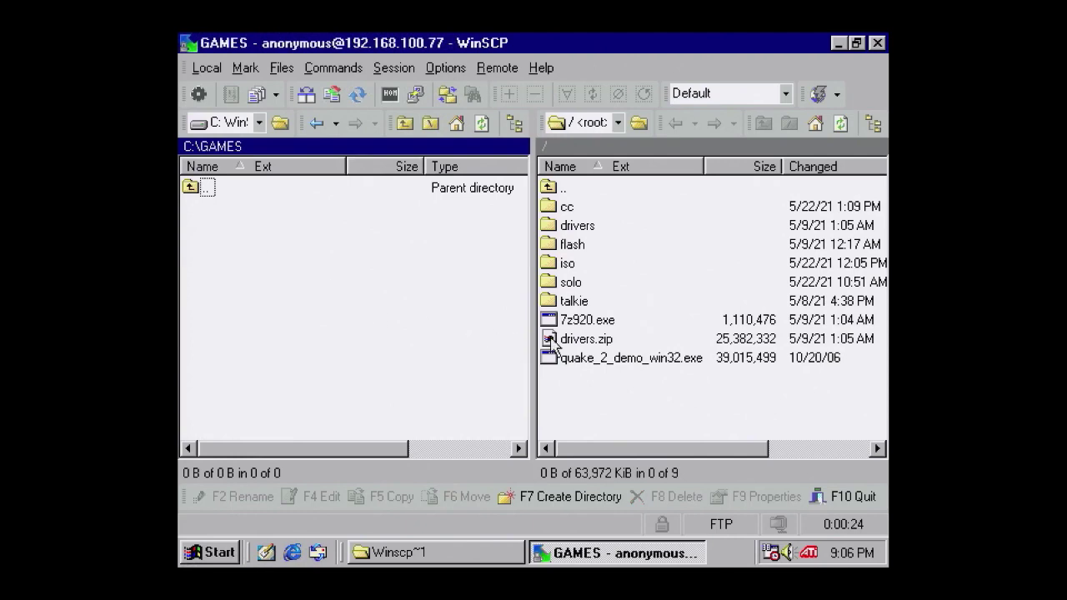
pyautogui.moveTo(613, 364); pyautogui.dragTo(383, 273)
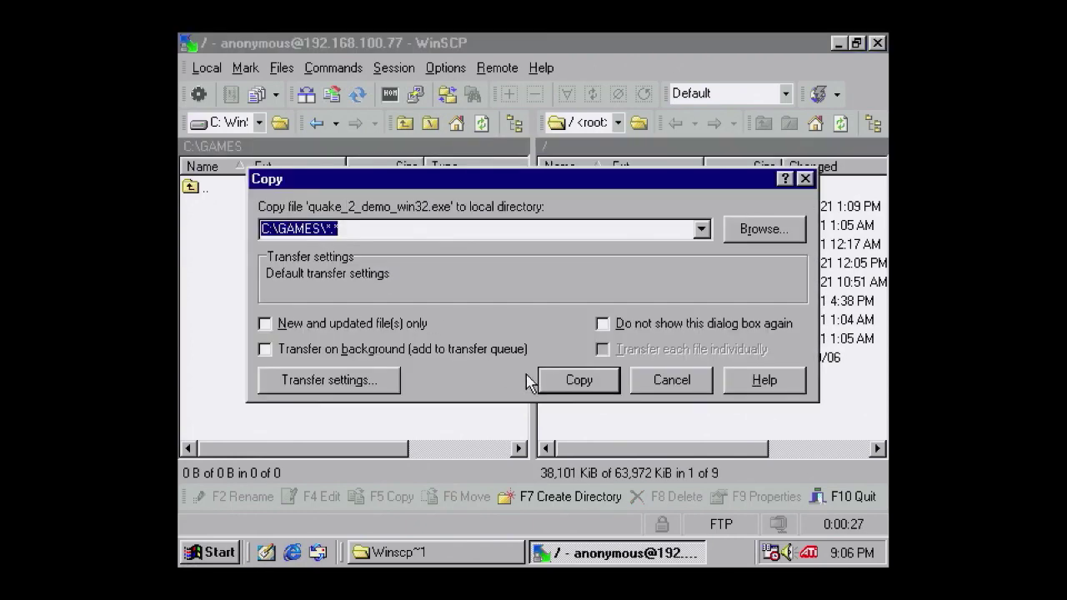
pyautogui.click(598, 381)
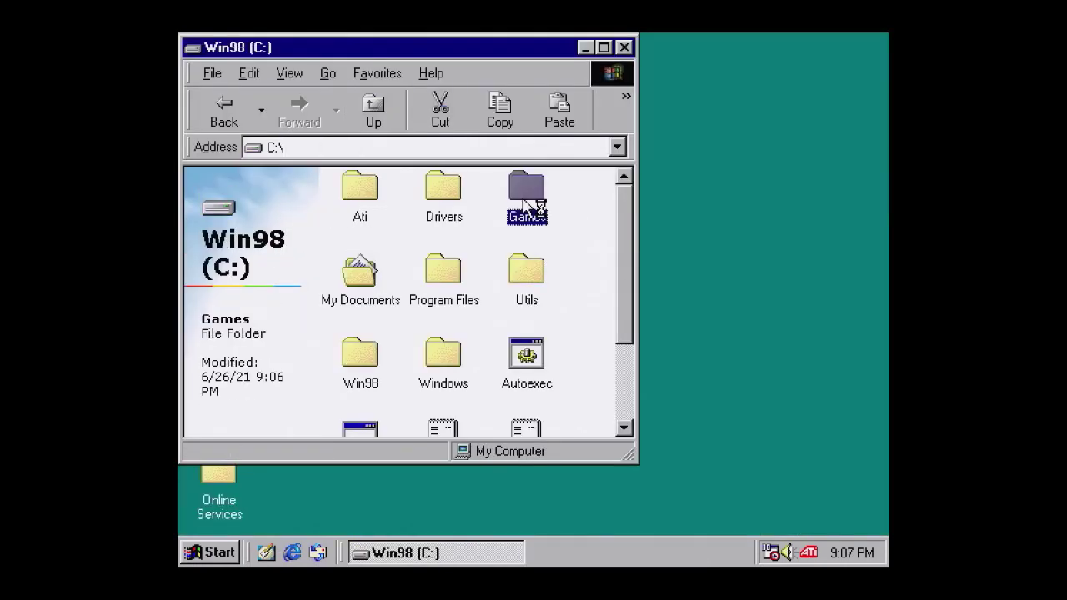
# Step: Unzip the quake_2_demo_win32 self-extractor in C:\GAMES, overwriting existing files, and run the Quake II Demo installation
pyautogui.doubleClick(367, 184)
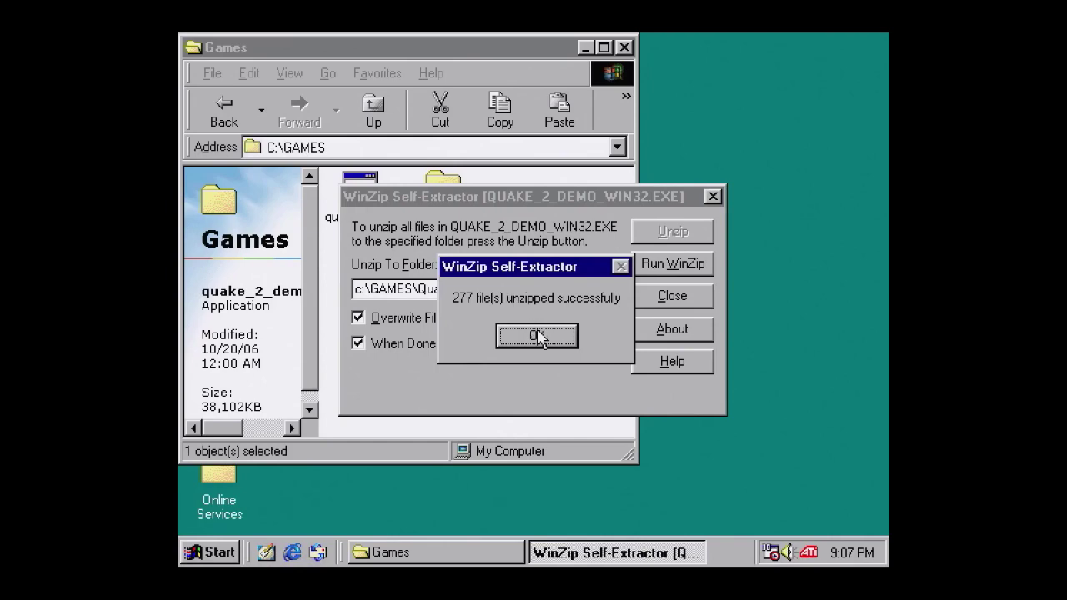
pyautogui.click(537, 336)
pyautogui.click(578, 473)
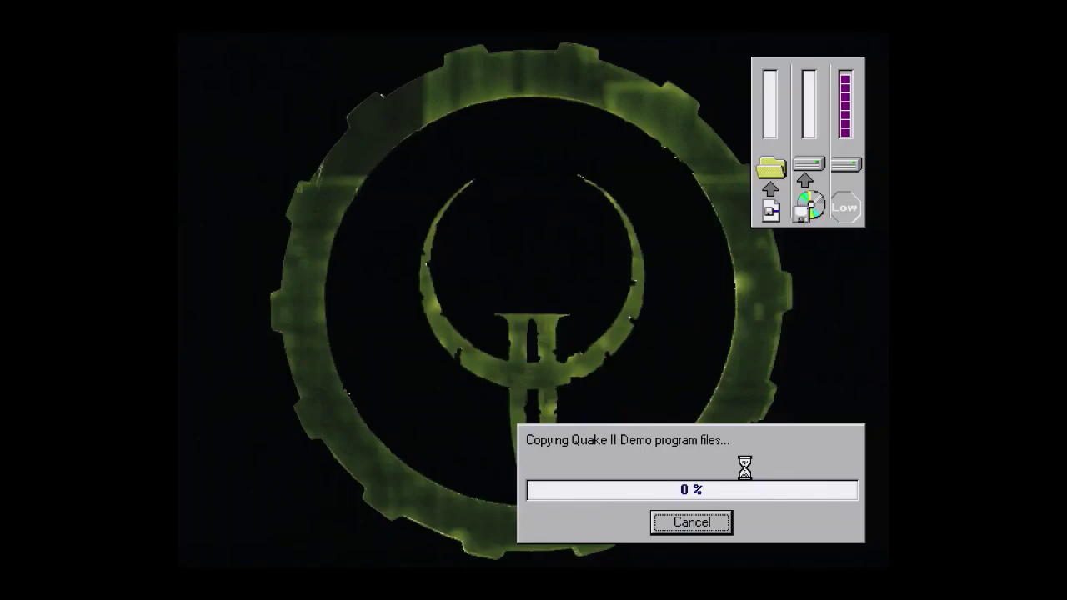
# Step: Launch the installed Quake II Demo and try out its gameplay
pyautogui.doubleClick(360, 271)
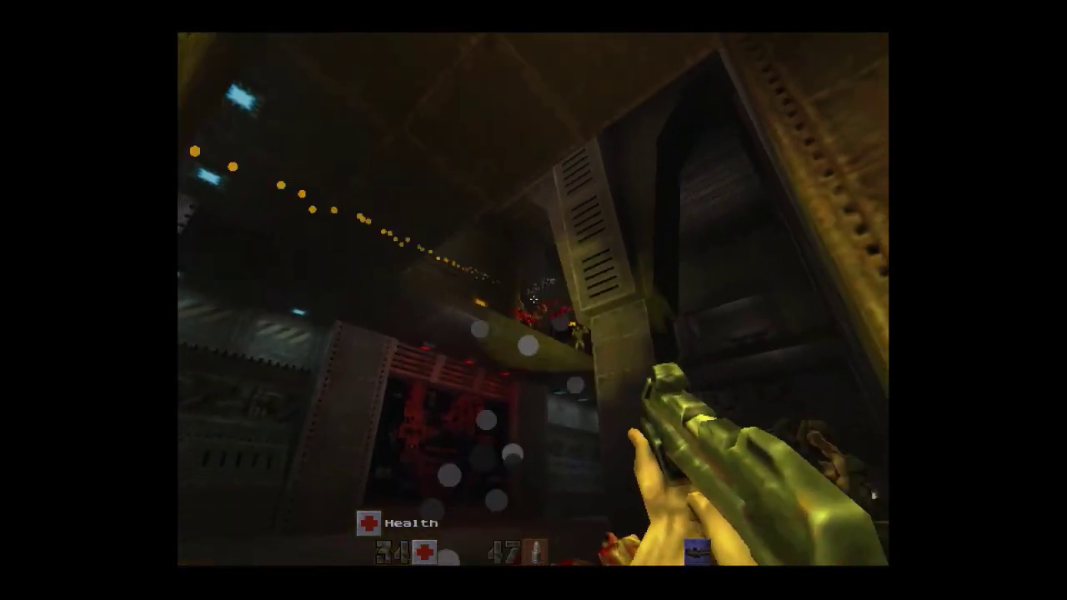
pyautogui.moveTo(533, 299); pyautogui.dragTo(533, 299)
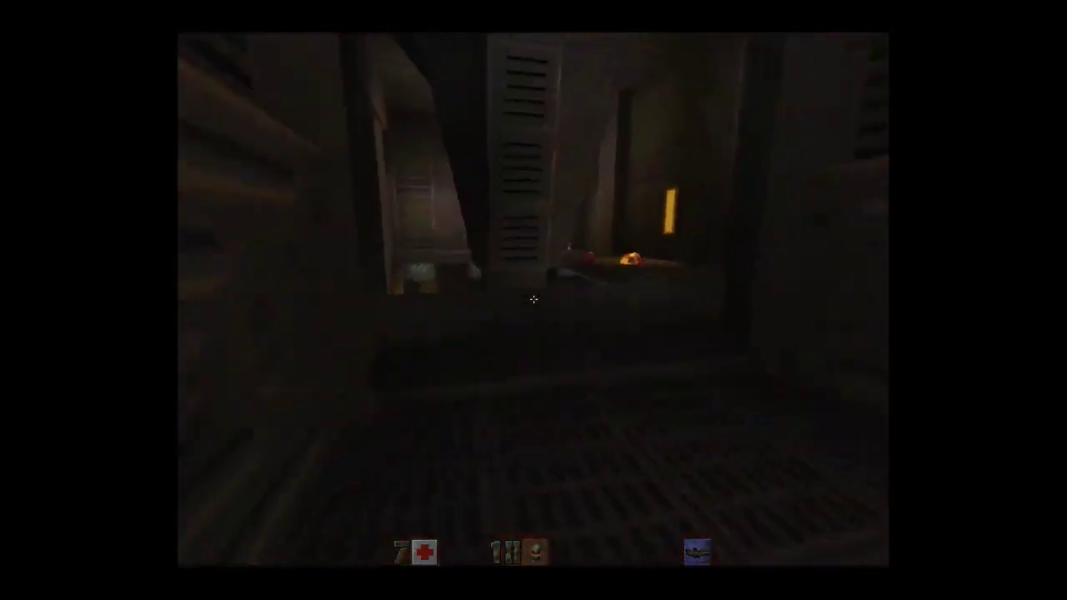